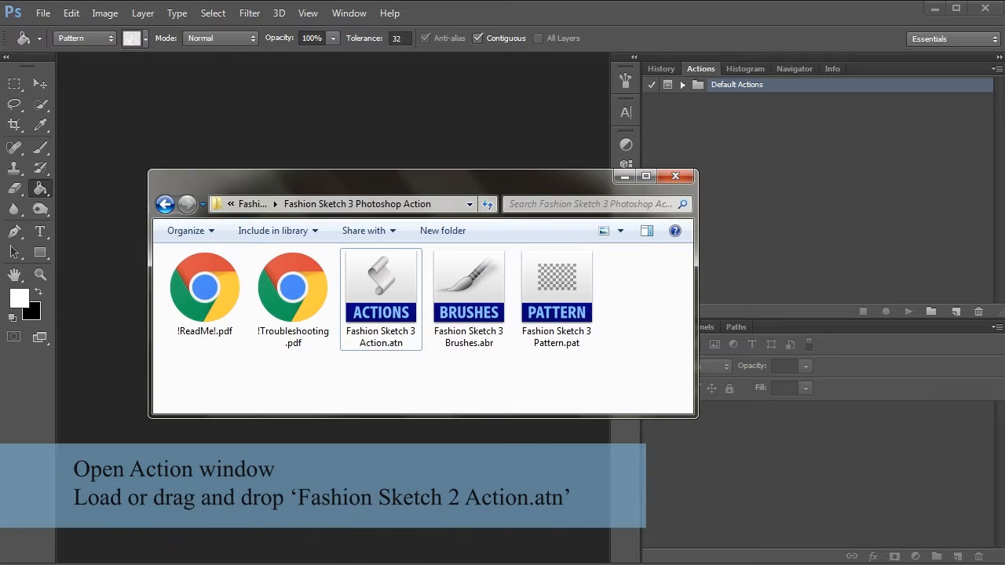
Load the Fashion Sketch 3 Action.atn, Fashion Sketch 3 Brushes.abr and Fashion Sketch 3 Pattern.pat files into Photoshop
{"action": "left_click", "coordinate": [380, 311]}
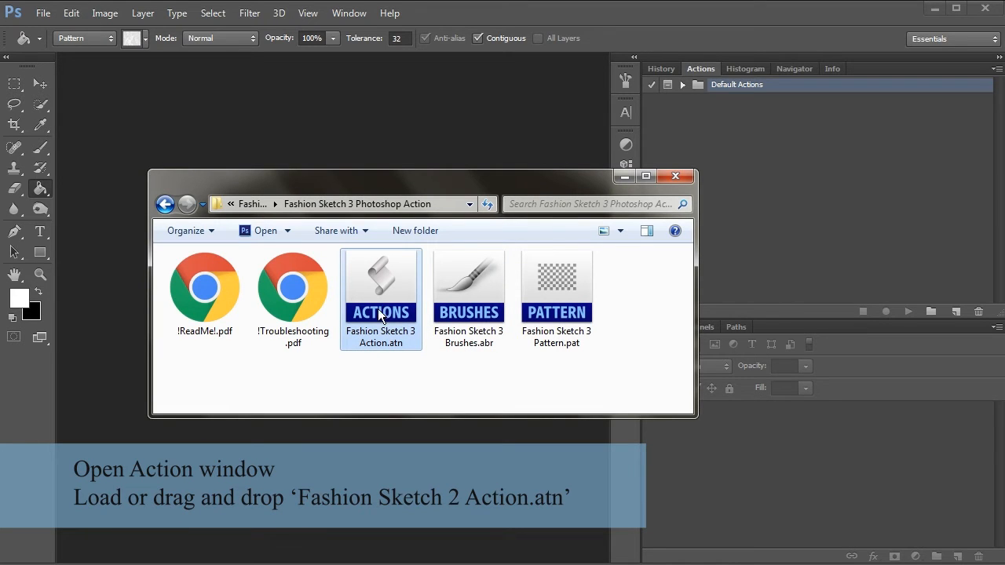
{"action": "left_click_drag", "start_coordinate": [378, 308], "coordinate": [774, 226]}
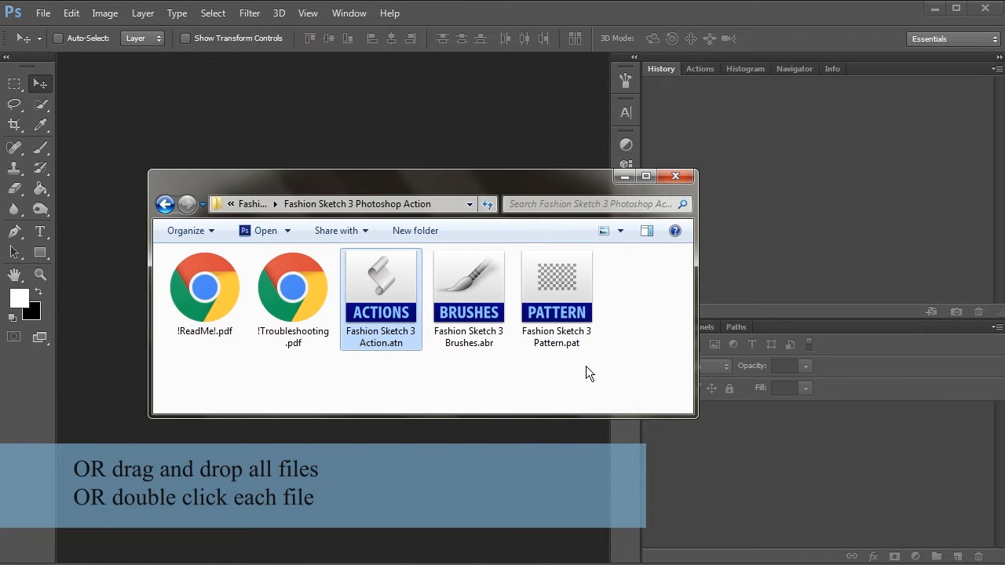
{"action": "left_click", "coordinate": [604, 368]}
{"action": "left_click", "coordinate": [454, 309]}
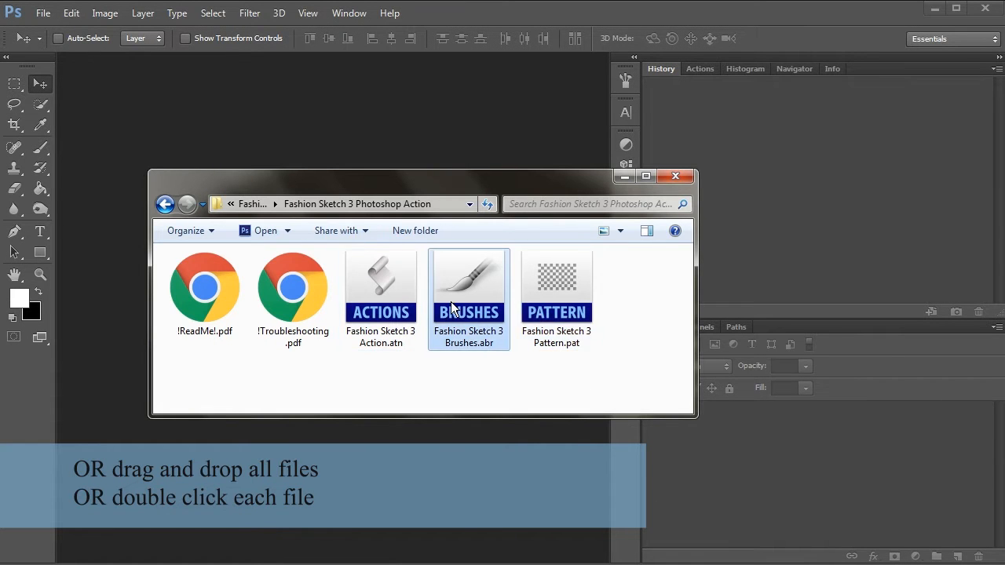
{"action": "left_click", "coordinate": [383, 295]}
{"action": "mouse_move", "coordinate": [588, 391]}
{"action": "left_mouse_down"}
{"action": "mouse_move", "coordinate": [388, 292]}
{"action": "mouse_move", "coordinate": [573, 77]}
{"action": "mouse_move", "coordinate": [565, 107]}
{"action": "left_mouse_up"}
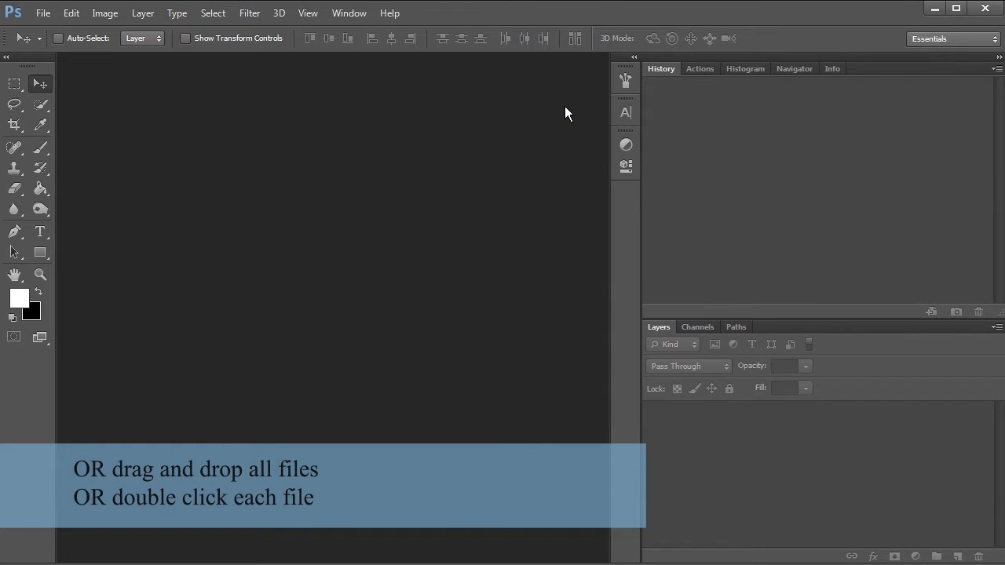
Expand the Fashion Sketch 3 action set and look through the Brush tool's presets for the loaded brushes
{"action": "left_click", "coordinate": [700, 70]}
{"action": "double_click", "coordinate": [683, 103]}
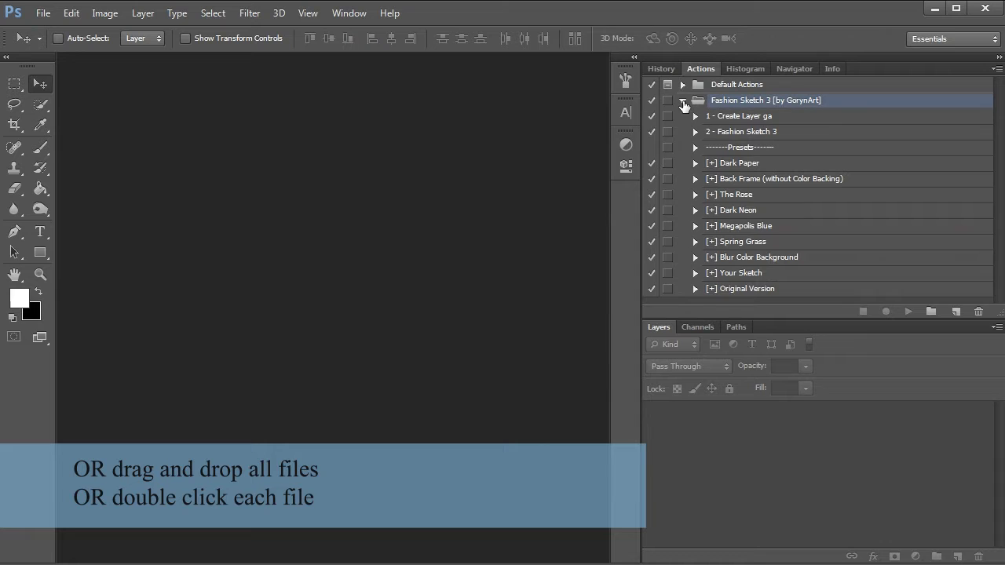
{"action": "left_click", "coordinate": [41, 148]}
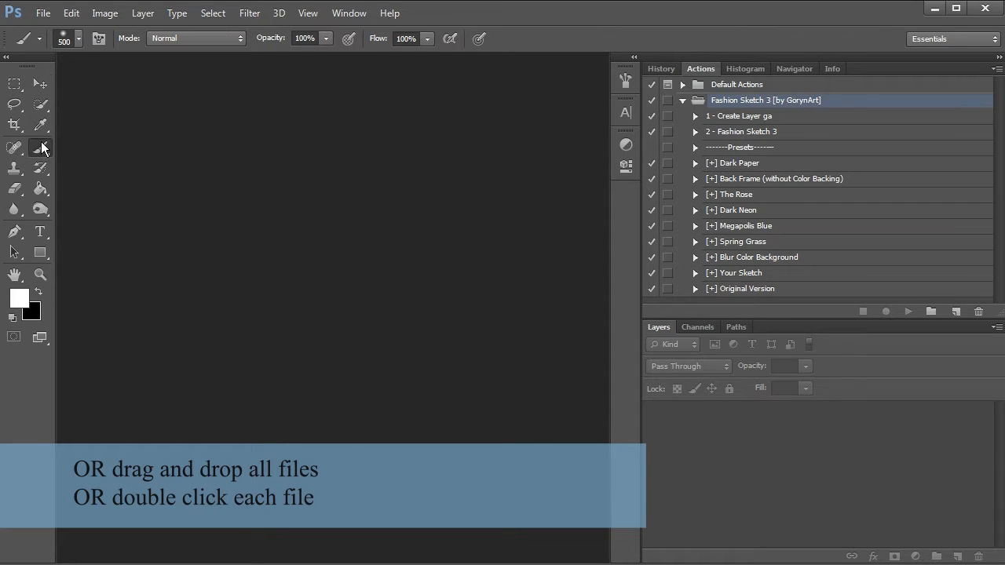
{"action": "left_click", "coordinate": [78, 38]}
{"action": "left_click_drag", "start_coordinate": [445, 465], "coordinate": [442, 454]}
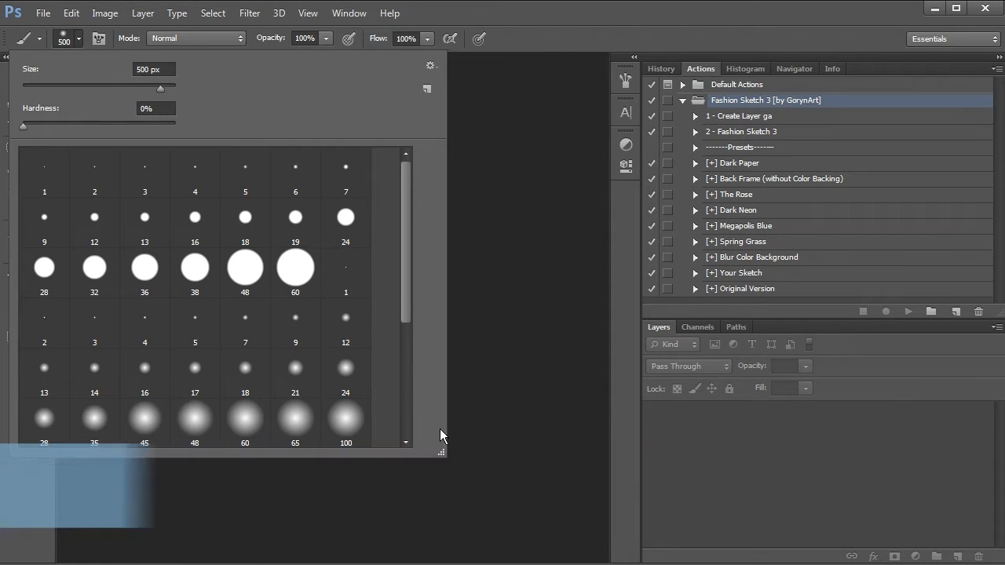
{"action": "left_click_drag", "start_coordinate": [406, 278], "coordinate": [408, 436]}
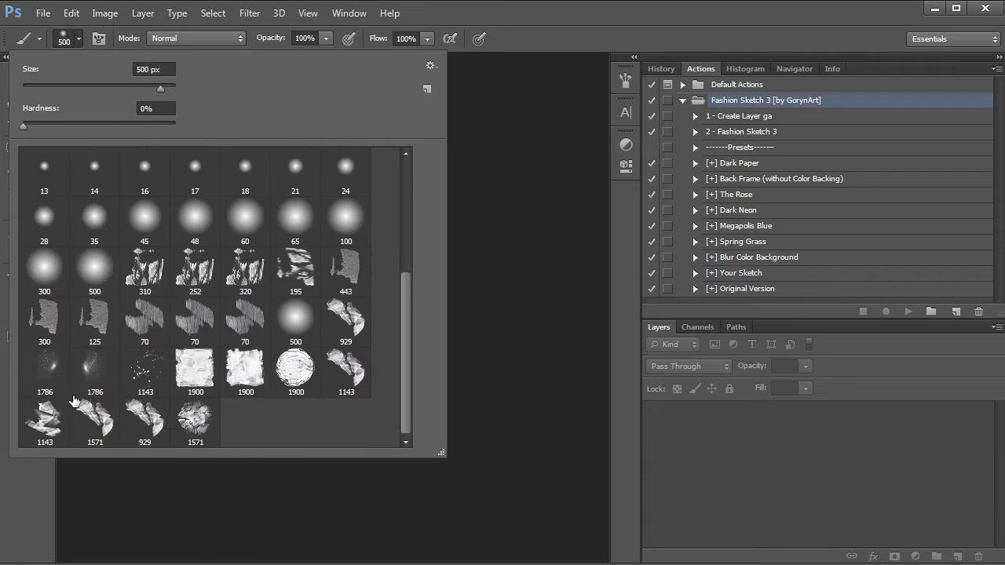
{"action": "left_click", "coordinate": [175, 490]}
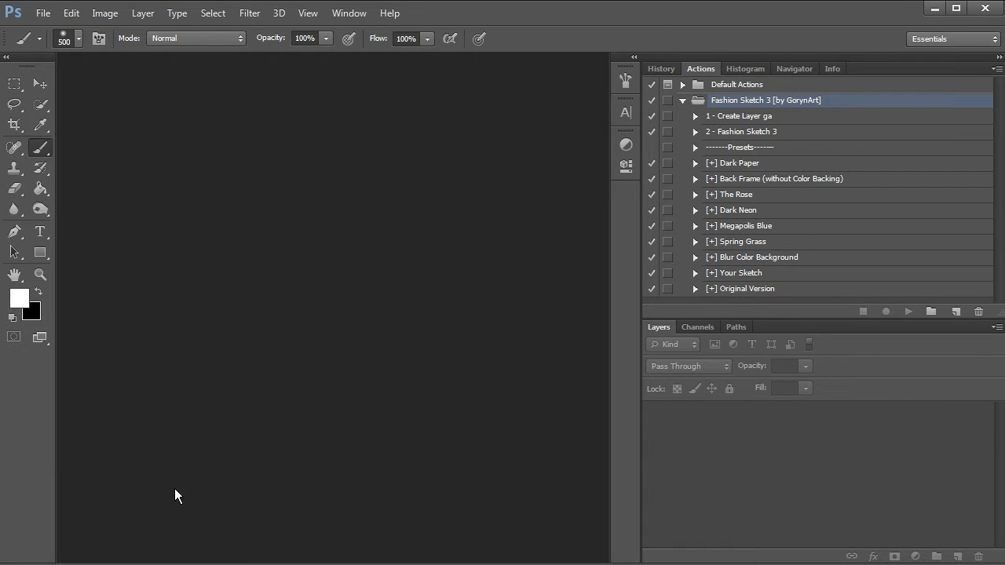
Look through the loaded patterns for the Paint Bucket and select the light, upright crumpled-paper pattern
{"action": "left_click", "coordinate": [39, 186]}
{"action": "left_click", "coordinate": [145, 38]}
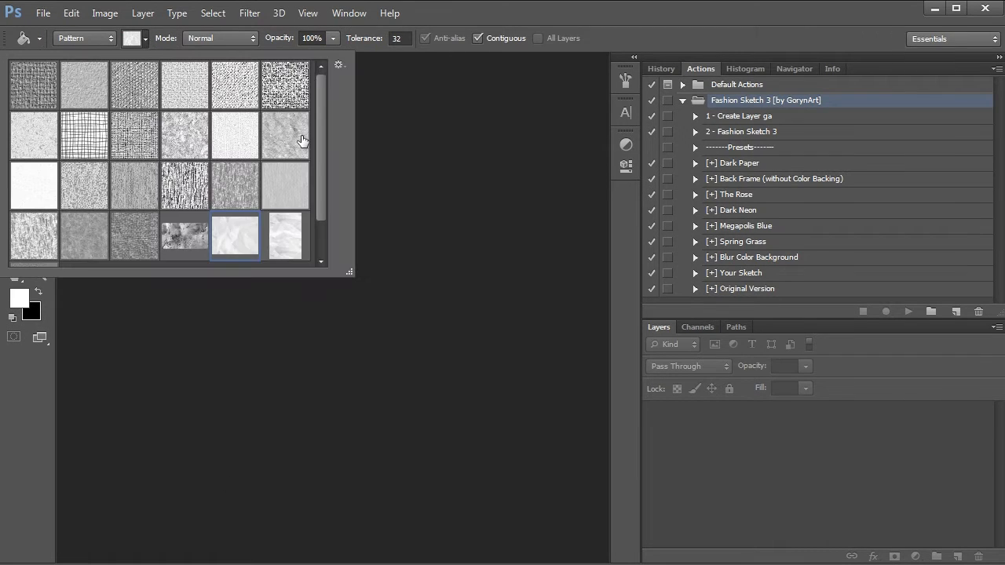
{"action": "mouse_move", "coordinate": [353, 269]}
{"action": "left_mouse_down"}
{"action": "mouse_move", "coordinate": [336, 226]}
{"action": "mouse_move", "coordinate": [349, 255]}
{"action": "left_mouse_up"}
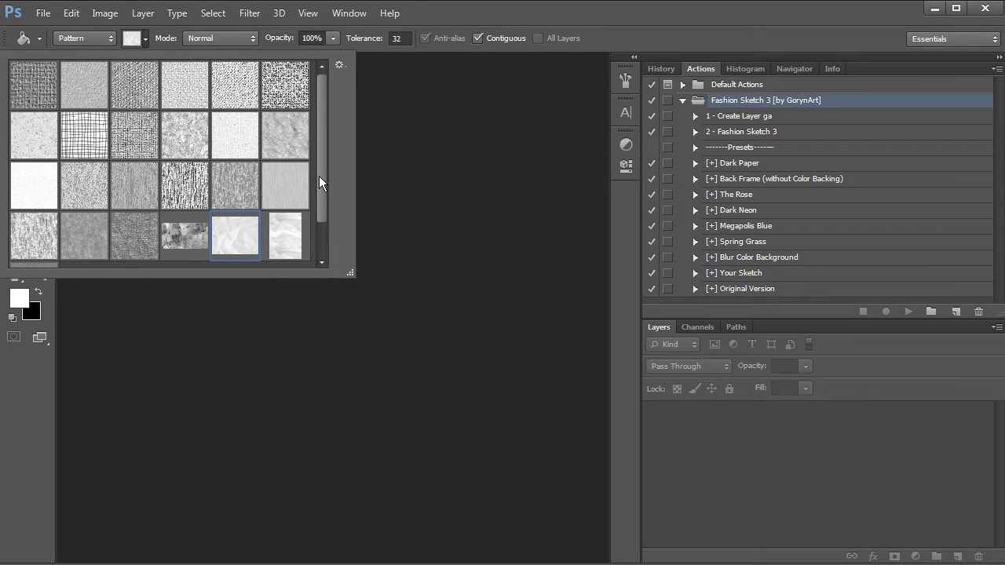
{"action": "scroll", "coordinate": [318, 175], "scroll_direction": "down", "scroll_amount": 1}
{"action": "left_click", "coordinate": [34, 243]}
{"action": "left_click", "coordinate": [185, 192]}
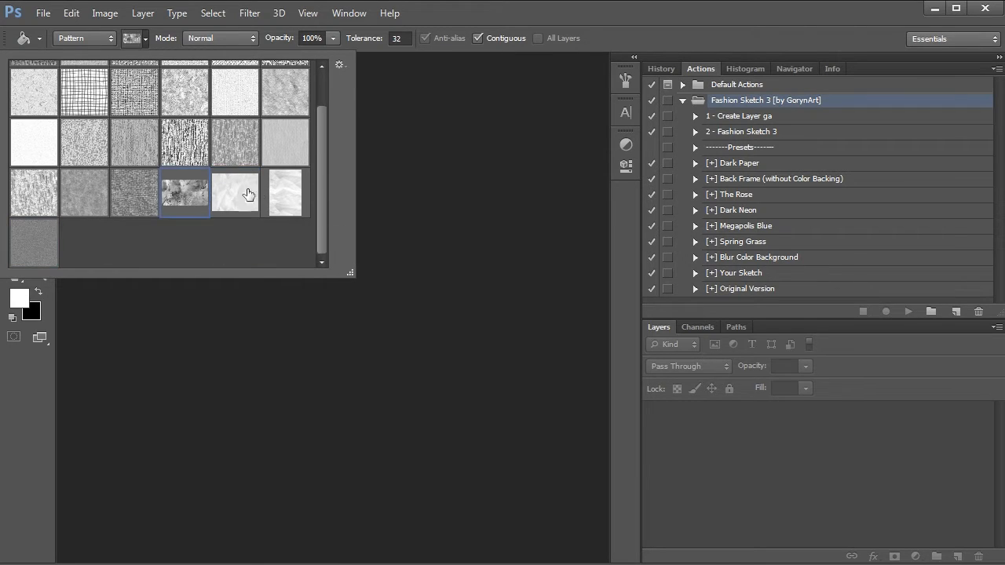
{"action": "left_click", "coordinate": [248, 194]}
{"action": "left_click", "coordinate": [287, 195]}
{"action": "left_click", "coordinate": [424, 208]}
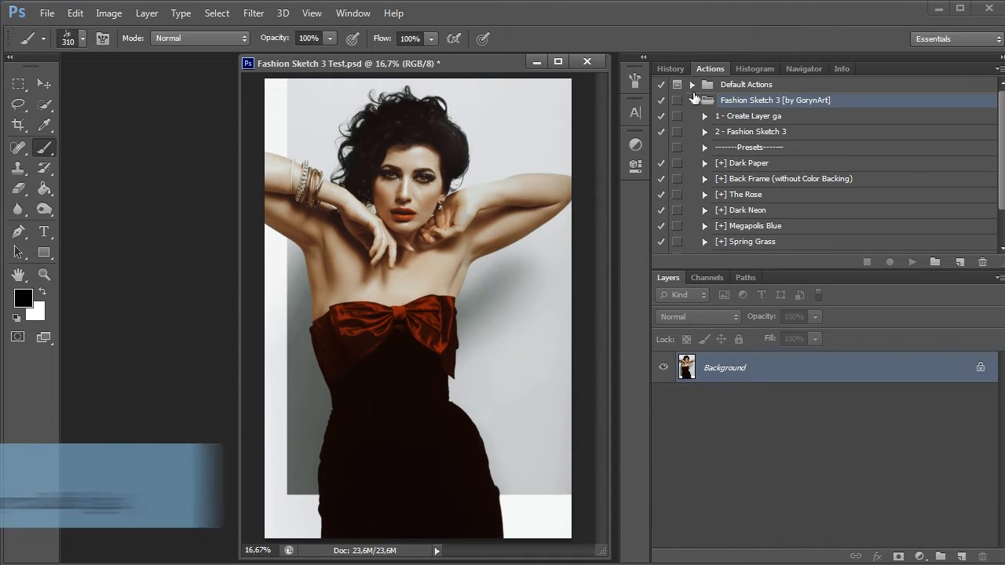
Run the "1 - Create Layer ga" action and paint the woman's head, arms and body red with the soft 500 px brush
{"action": "left_click", "coordinate": [692, 100]}
{"action": "left_click", "coordinate": [691, 100]}
{"action": "left_click", "coordinate": [759, 118]}
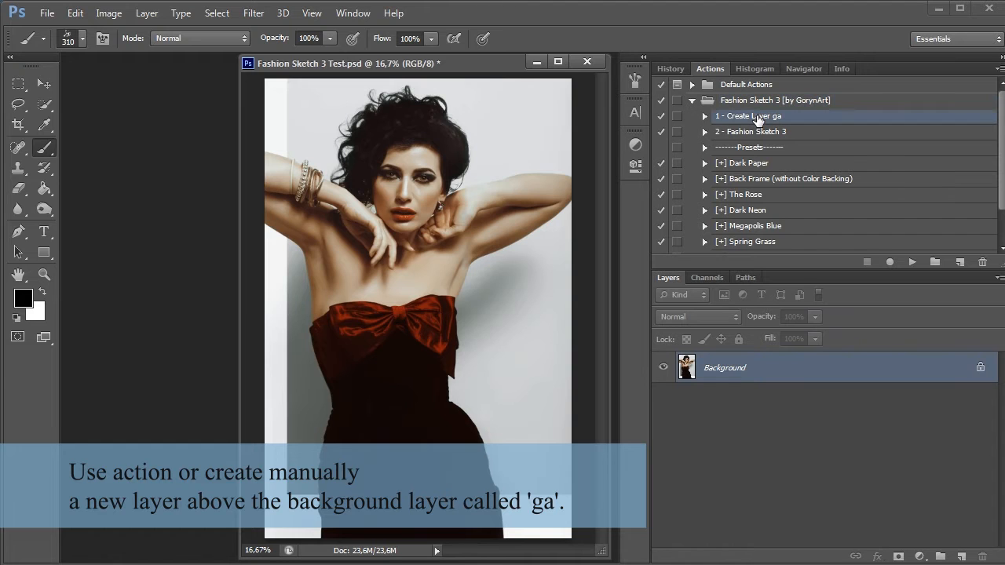
{"action": "left_click", "coordinate": [912, 262]}
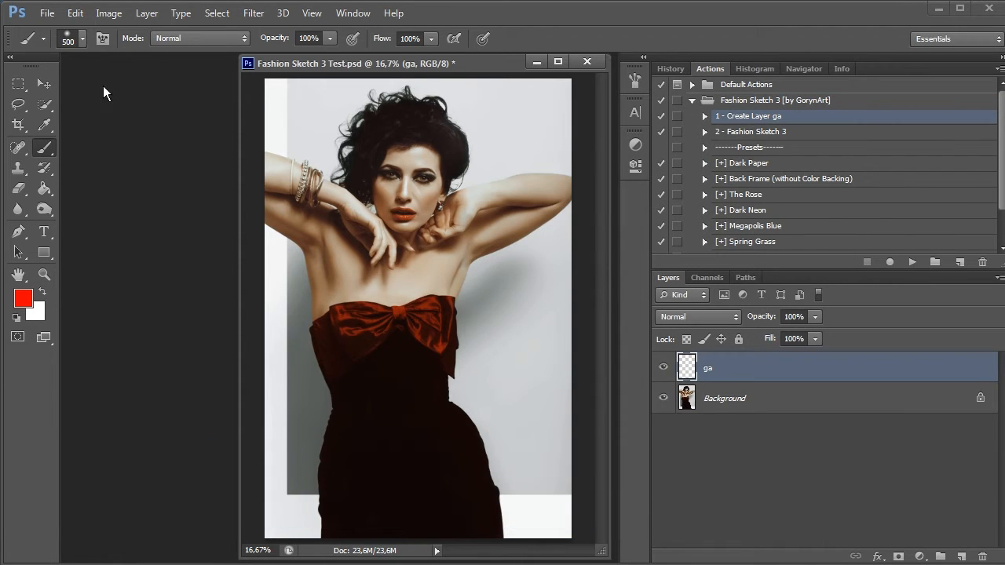
{"action": "mouse_move", "coordinate": [372, 420]}
{"action": "left_mouse_down"}
{"action": "mouse_move", "coordinate": [432, 236]}
{"action": "mouse_move", "coordinate": [298, 196]}
{"action": "mouse_move", "coordinate": [353, 267]}
{"action": "mouse_move", "coordinate": [418, 121]}
{"action": "mouse_move", "coordinate": [420, 149]}
{"action": "mouse_move", "coordinate": [355, 145]}
{"action": "left_mouse_up"}
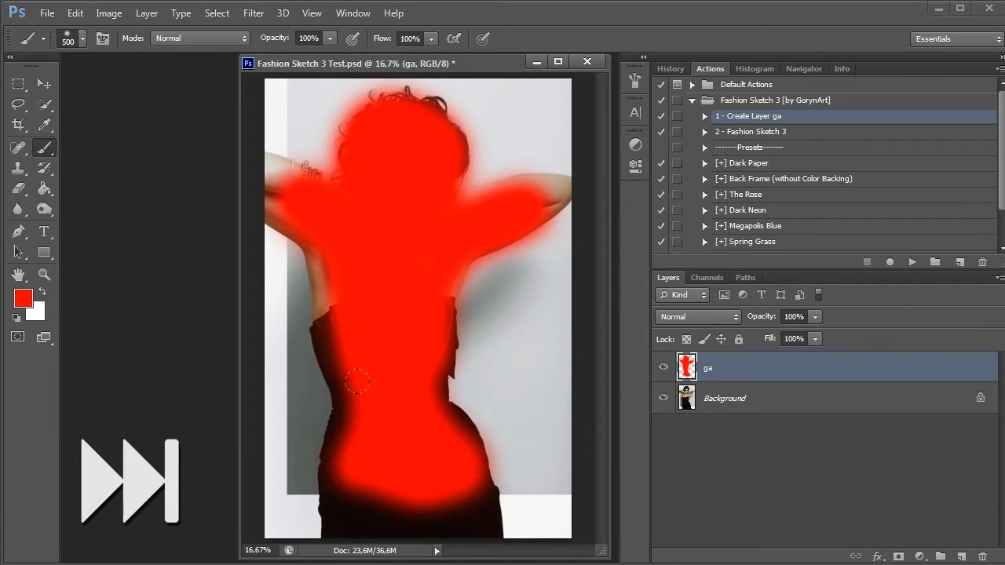
Examine the available brush presets and fill patterns, as well as the Brush tool's opacity and flow settings
{"action": "left_click", "coordinate": [83, 39]}
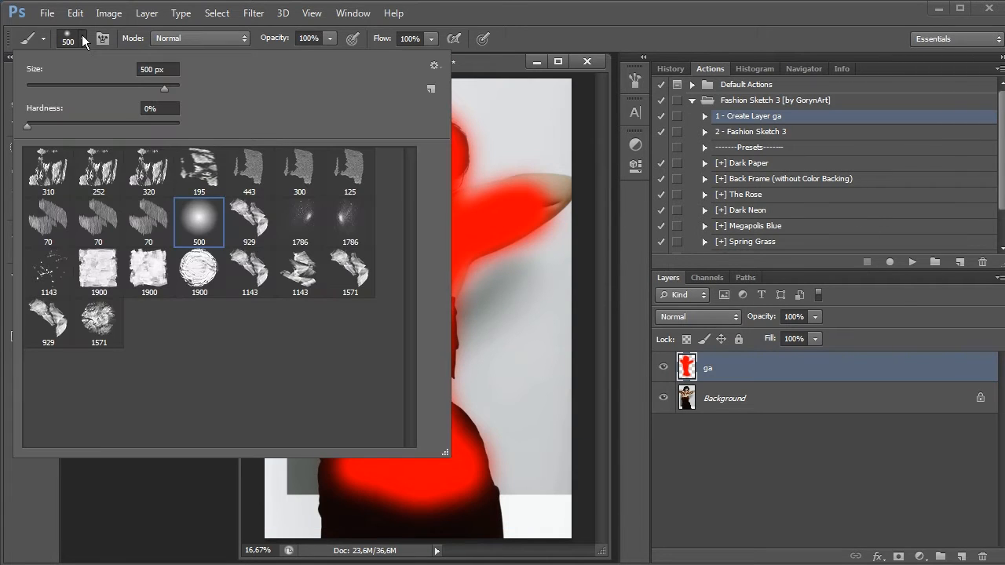
{"action": "left_click", "coordinate": [82, 36]}
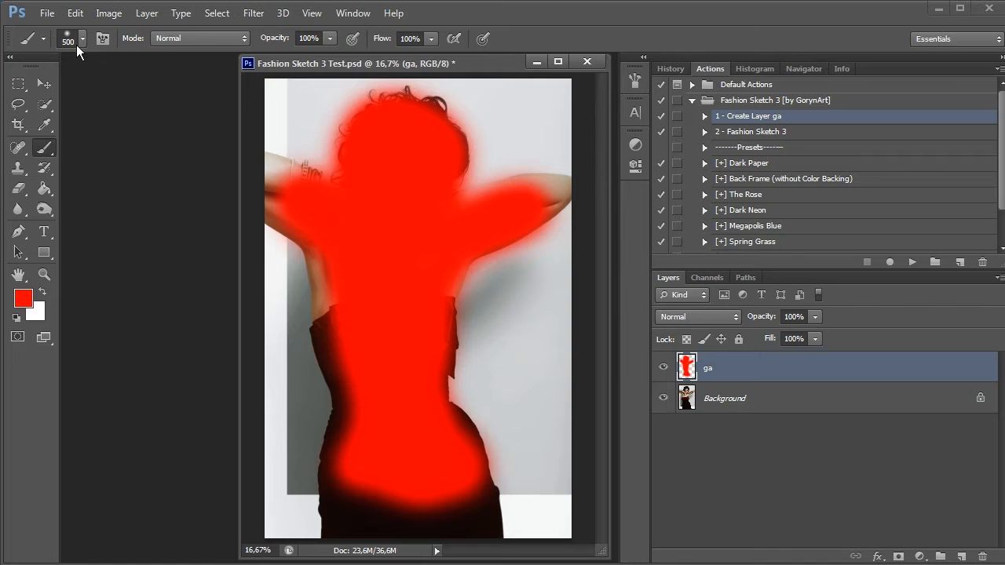
{"action": "left_click", "coordinate": [44, 191]}
{"action": "left_click", "coordinate": [149, 39]}
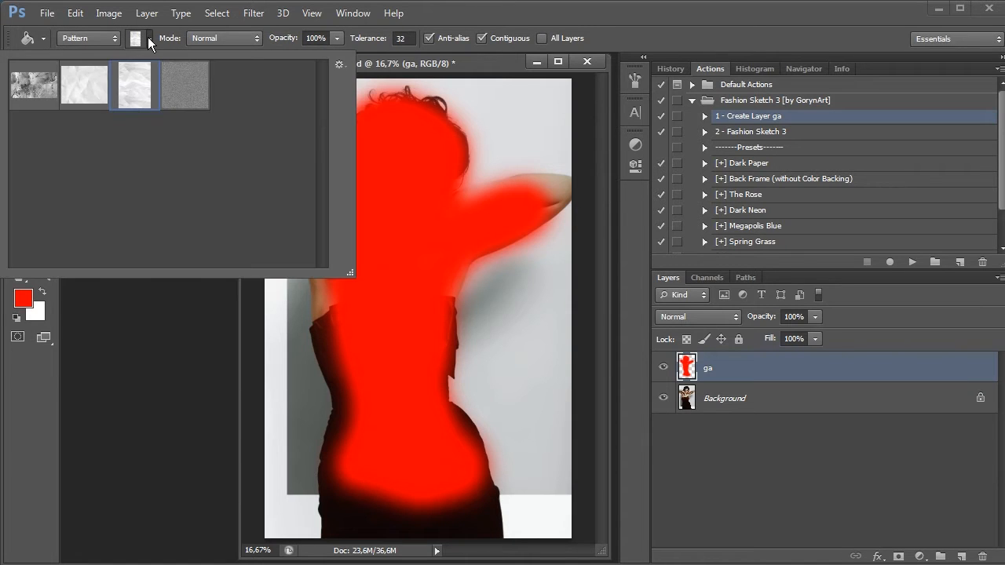
{"action": "left_click", "coordinate": [149, 41]}
{"action": "left_click", "coordinate": [44, 147]}
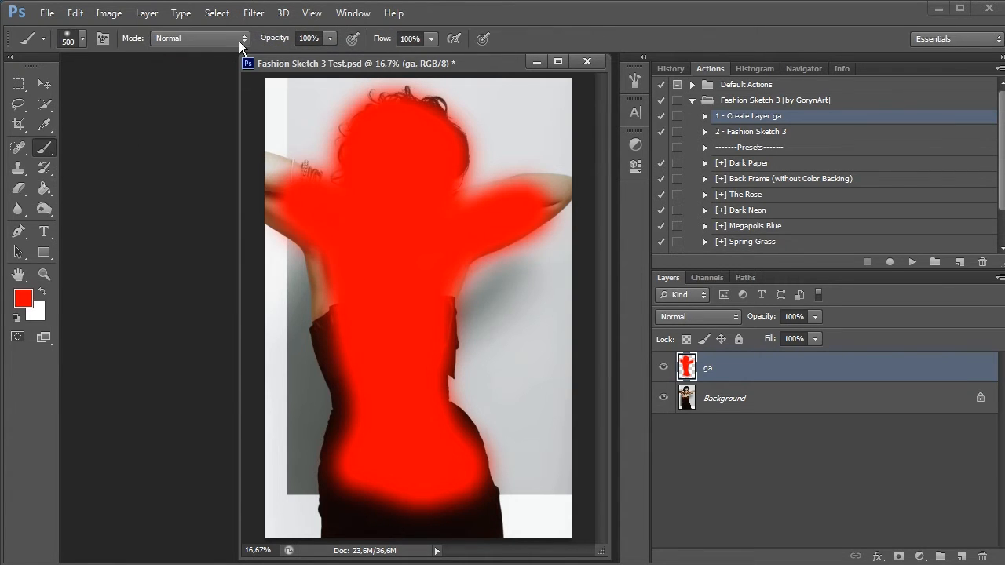
{"action": "left_click", "coordinate": [327, 37]}
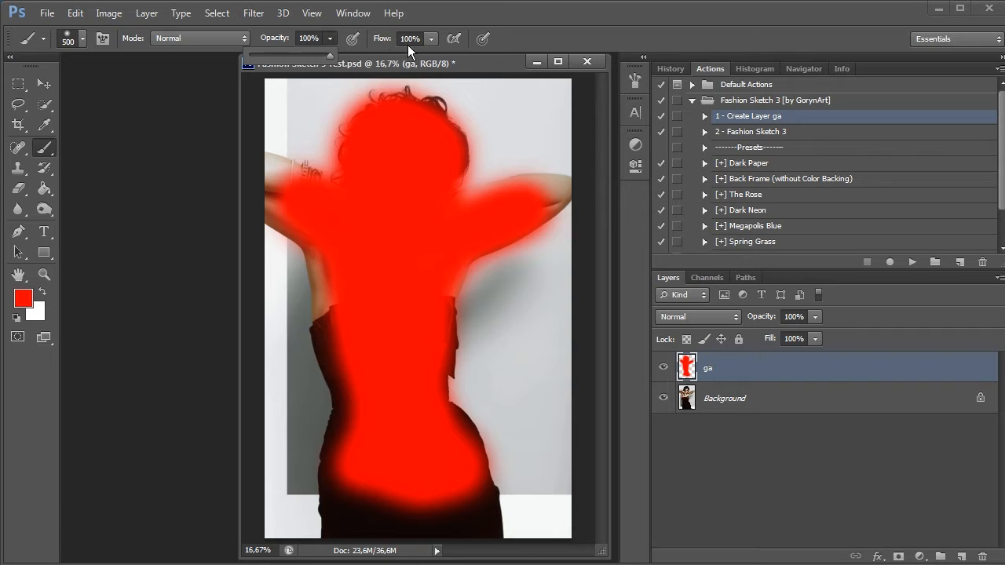
{"action": "left_click", "coordinate": [433, 40]}
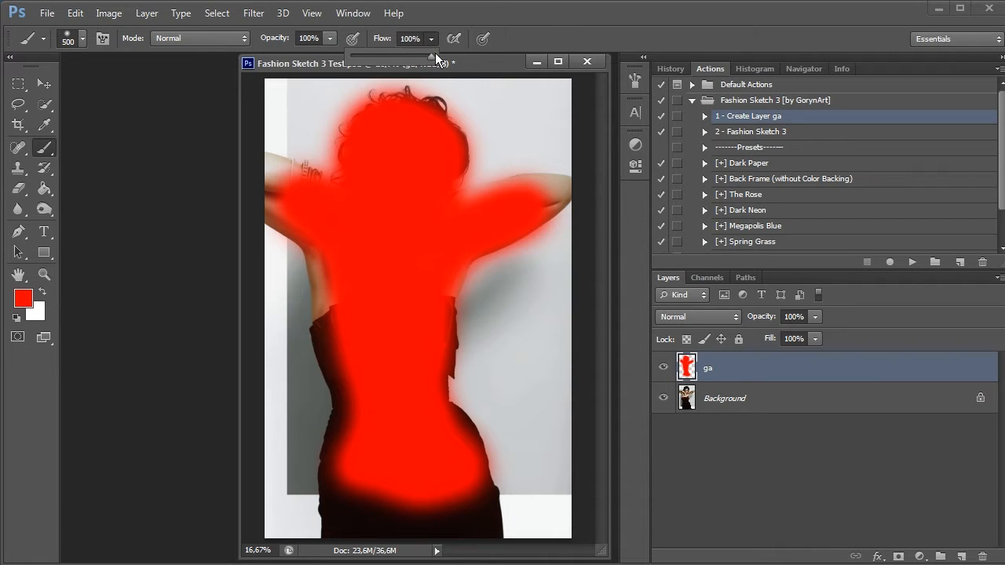
{"action": "left_click", "coordinate": [461, 61]}
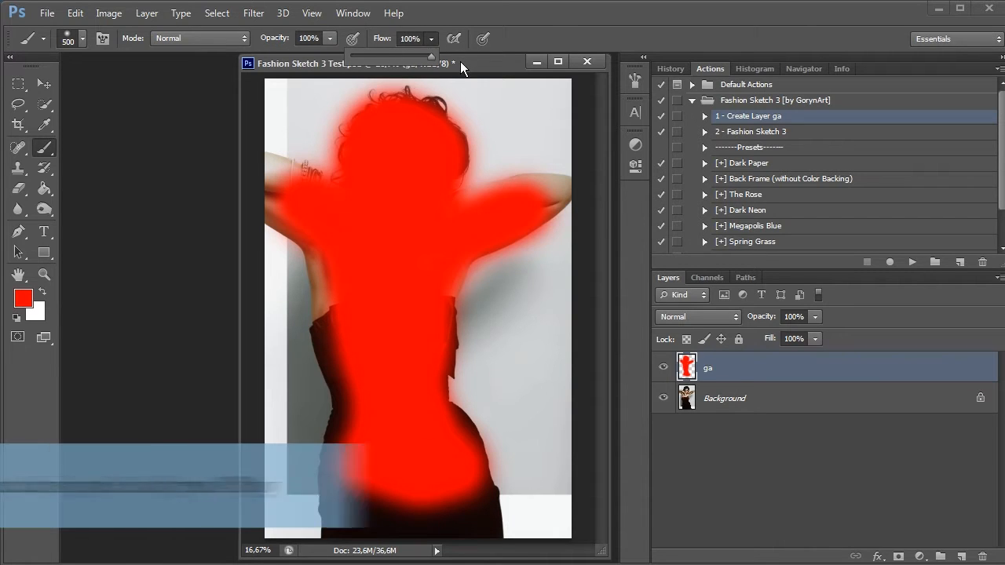
Run the "2 - Fashion Sketch 3" action on the painted photo
{"action": "left_click", "coordinate": [789, 133]}
{"action": "left_click", "coordinate": [911, 265]}
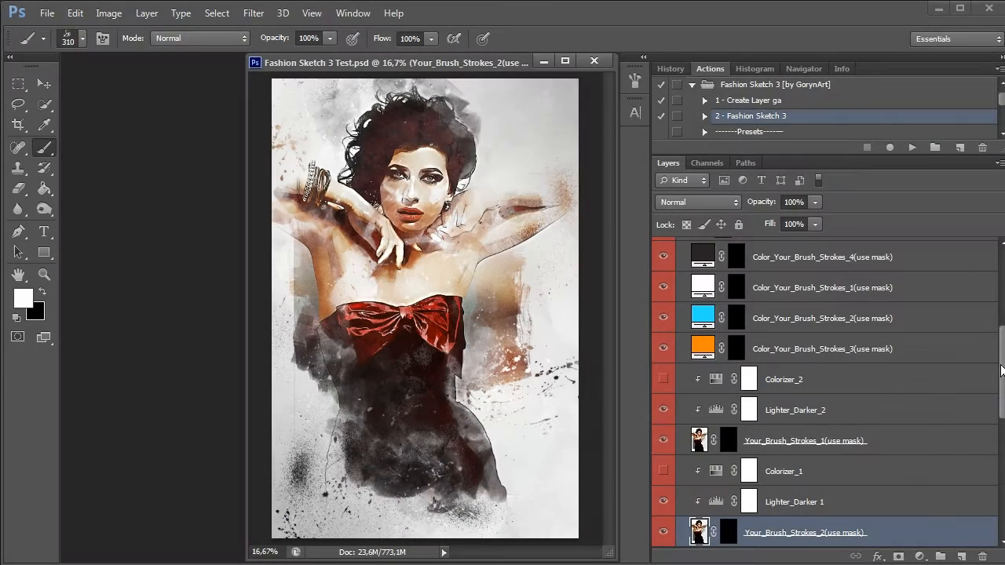
Paint white 310 px brush strokes over the hair, face and lower dress on the Your_Brush_Strokes_2 mask, and undo the last stroke
{"action": "mouse_move", "coordinate": [1001, 369]}
{"action": "left_mouse_down"}
{"action": "mouse_move", "coordinate": [1001, 491]}
{"action": "mouse_move", "coordinate": [1001, 293]}
{"action": "mouse_move", "coordinate": [1001, 407]}
{"action": "left_mouse_up"}
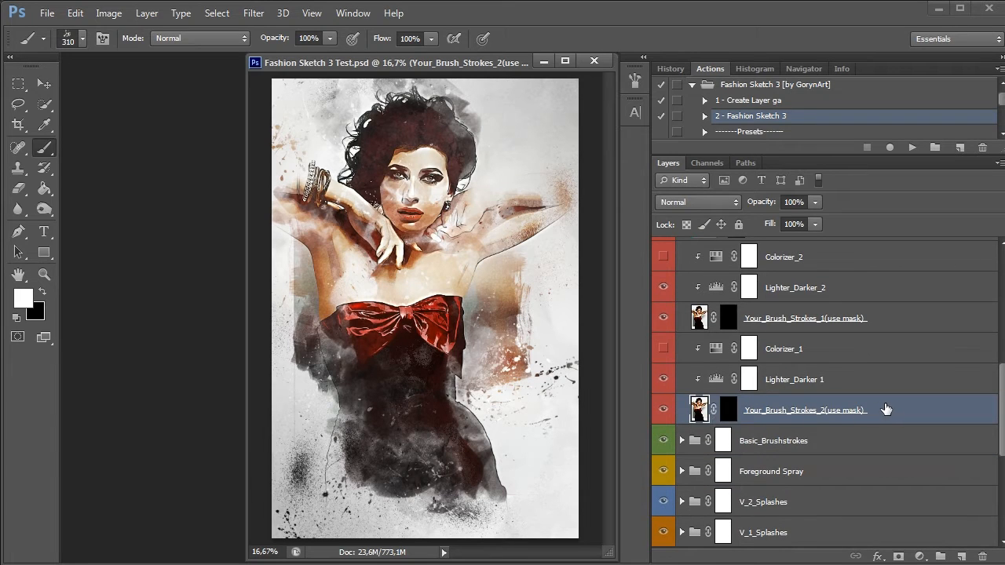
{"action": "mouse_move", "coordinate": [503, 495]}
{"action": "left_mouse_down"}
{"action": "mouse_move", "coordinate": [480, 427]}
{"action": "mouse_move", "coordinate": [457, 431]}
{"action": "left_mouse_up"}
{"action": "mouse_move", "coordinate": [465, 179]}
{"action": "left_mouse_down"}
{"action": "mouse_move", "coordinate": [430, 139]}
{"action": "mouse_move", "coordinate": [526, 110]}
{"action": "mouse_move", "coordinate": [401, 142]}
{"action": "mouse_move", "coordinate": [454, 73]}
{"action": "mouse_move", "coordinate": [382, 145]}
{"action": "mouse_move", "coordinate": [388, 73]}
{"action": "mouse_move", "coordinate": [373, 169]}
{"action": "mouse_move", "coordinate": [449, 181]}
{"action": "left_mouse_up"}
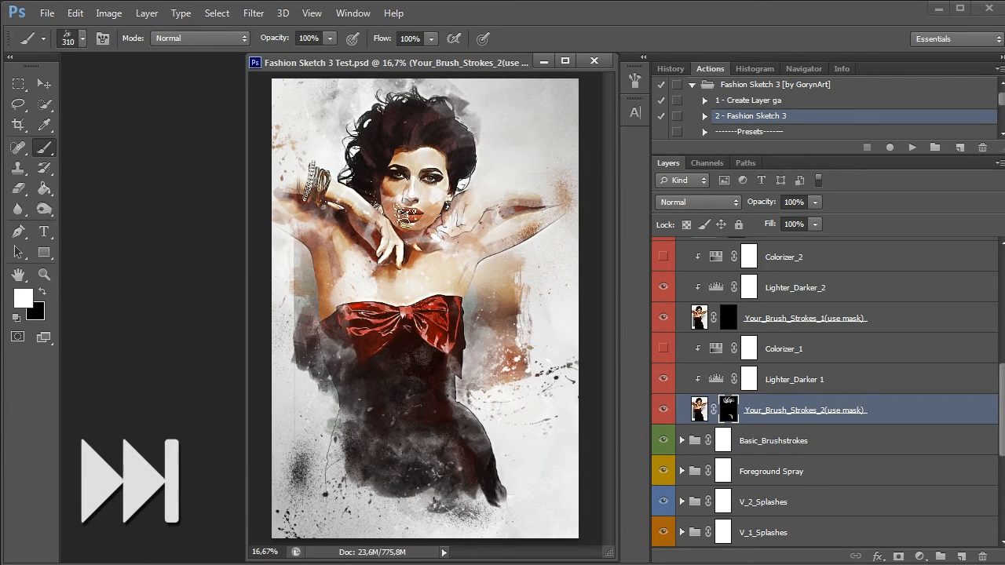
{"action": "left_click_drag", "start_coordinate": [406, 216], "coordinate": [441, 227]}
{"action": "key", "text": "ctrl+z"}
Paint further strokes beside the chest on the Your_Brush_Strokes_2 mask with the 252 px brush, and compare the image without and with the layer
{"action": "left_click", "coordinate": [81, 37]}
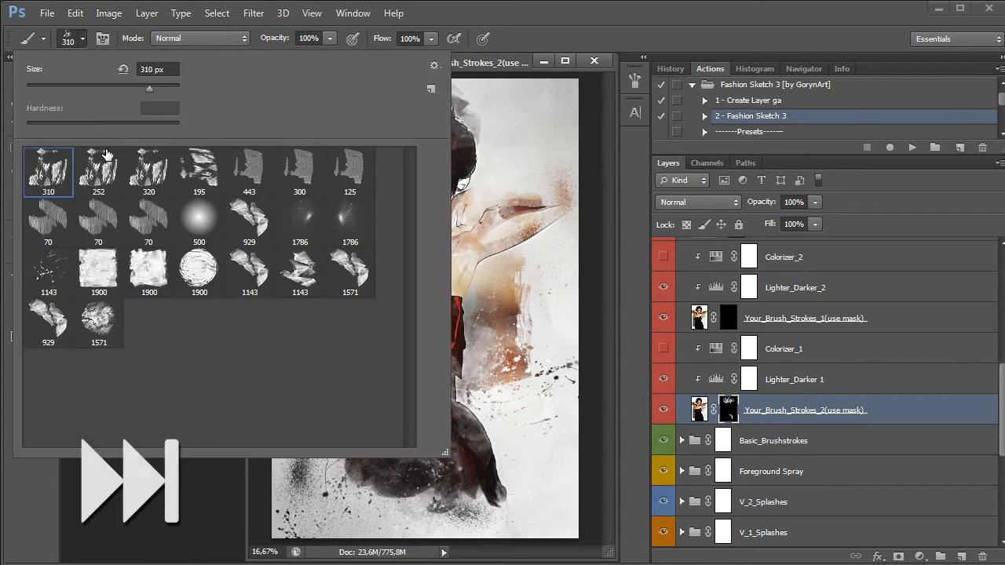
{"action": "left_click", "coordinate": [105, 173]}
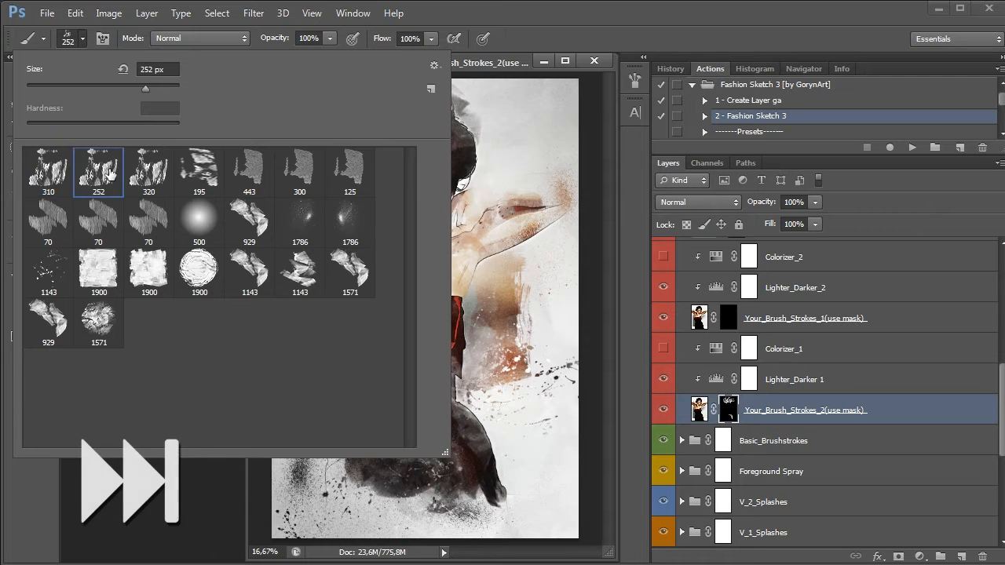
{"action": "left_click", "coordinate": [80, 35]}
{"action": "mouse_move", "coordinate": [481, 278]}
{"action": "left_mouse_down"}
{"action": "mouse_move", "coordinate": [472, 273]}
{"action": "mouse_move", "coordinate": [454, 296]}
{"action": "left_mouse_up"}
{"action": "mouse_move", "coordinate": [324, 292]}
{"action": "left_mouse_down"}
{"action": "mouse_move", "coordinate": [336, 301]}
{"action": "mouse_move", "coordinate": [328, 310]}
{"action": "left_mouse_up"}
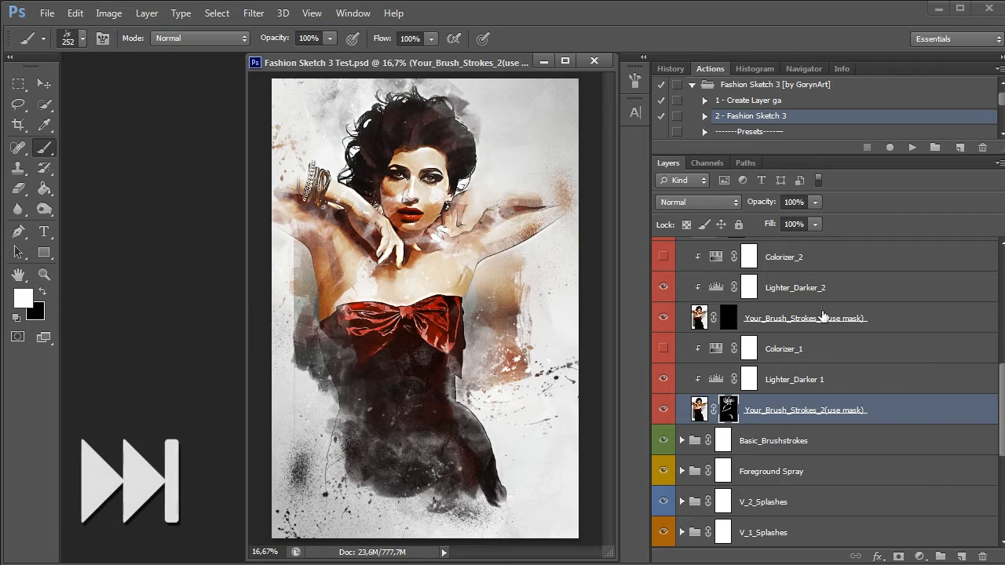
{"action": "left_click", "coordinate": [664, 413]}
{"action": "left_click", "coordinate": [664, 410]}
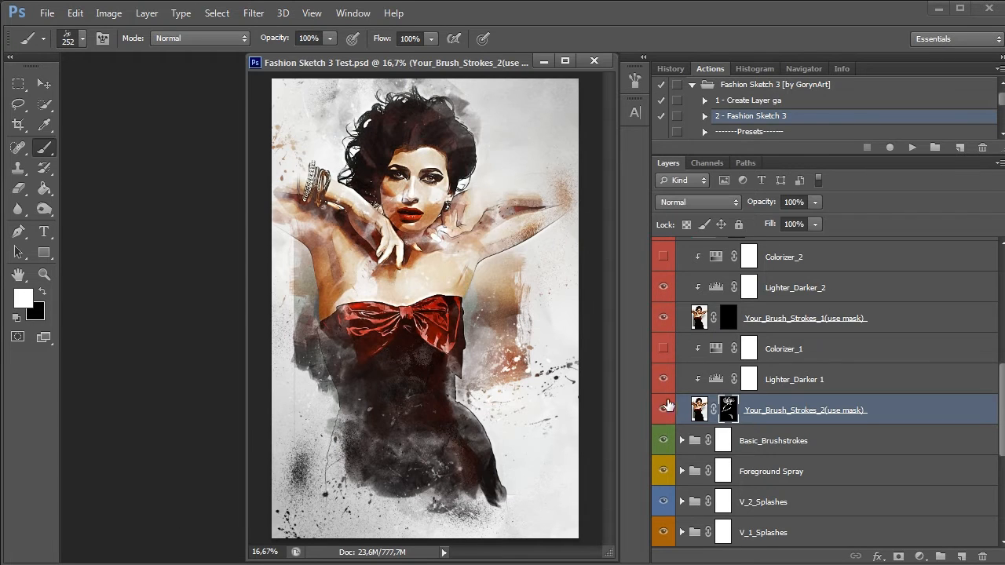
Show the Colorizer_1 adjustment layer, try a hue of -180 and set the hue to -17
{"action": "left_click", "coordinate": [664, 352]}
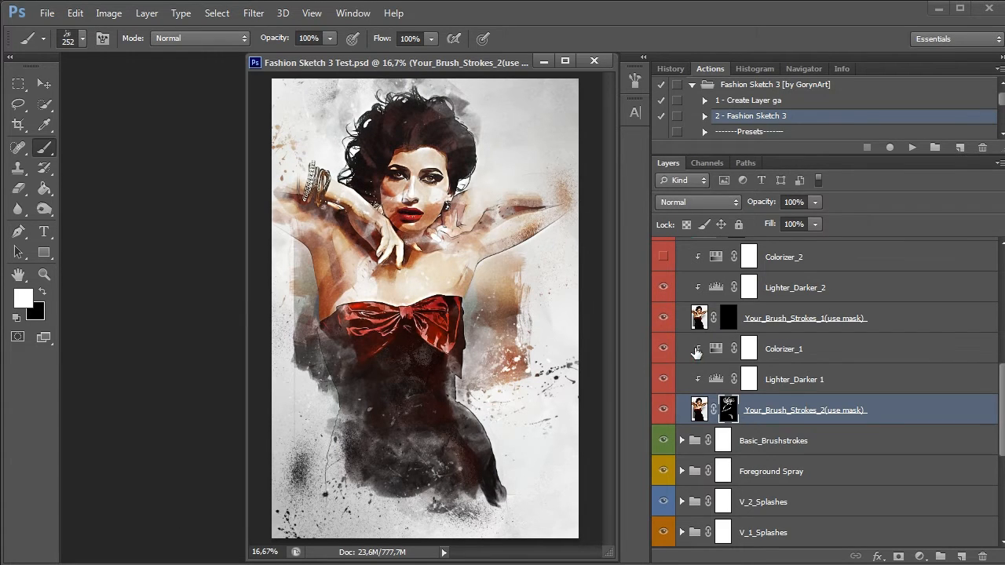
{"action": "double_click", "coordinate": [717, 351]}
{"action": "left_click_drag", "start_coordinate": [767, 356], "coordinate": [677, 374]}
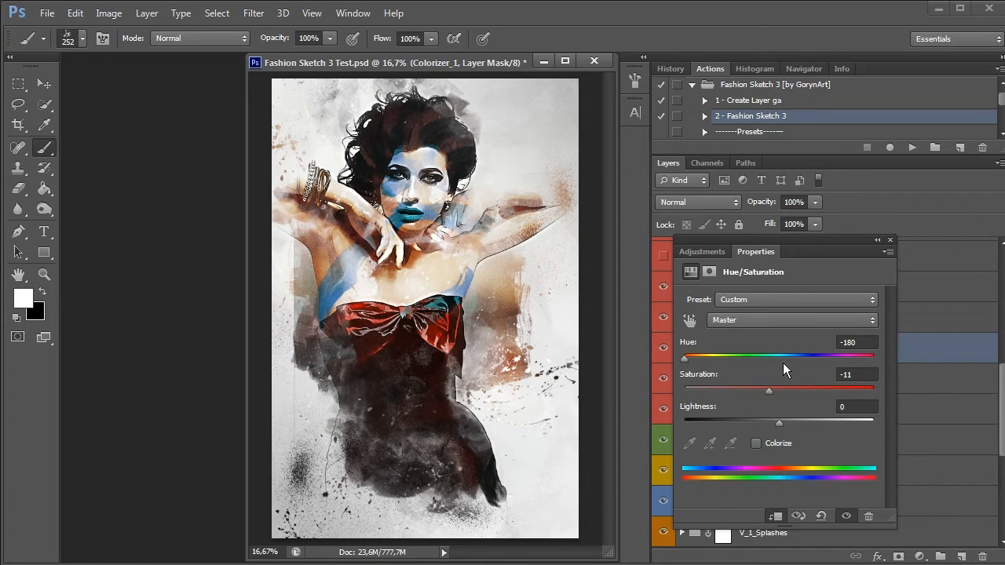
{"action": "left_click_drag", "start_coordinate": [785, 357], "coordinate": [752, 364]}
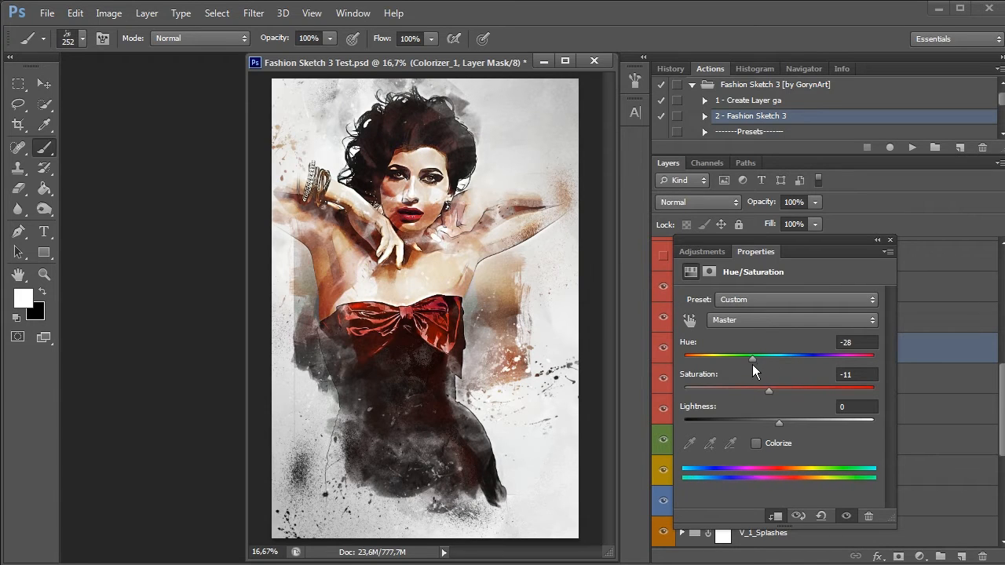
{"action": "left_click", "coordinate": [889, 239]}
Hide the Colorizer_1 adjustment layer and the Your_Brush_Strokes_2 layer
{"action": "left_click", "coordinate": [663, 351]}
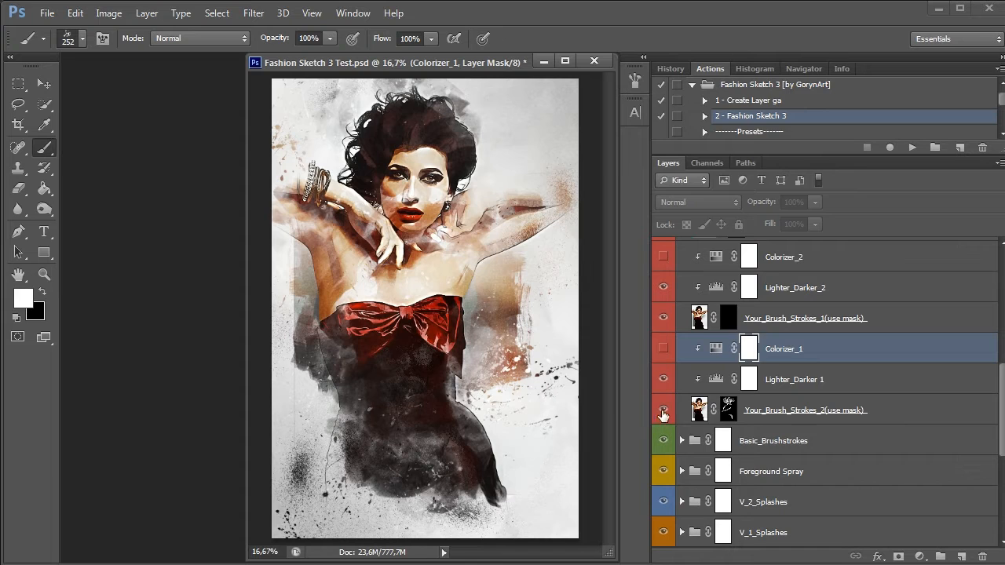
{"action": "left_click", "coordinate": [664, 413]}
{"action": "left_click", "coordinate": [665, 413]}
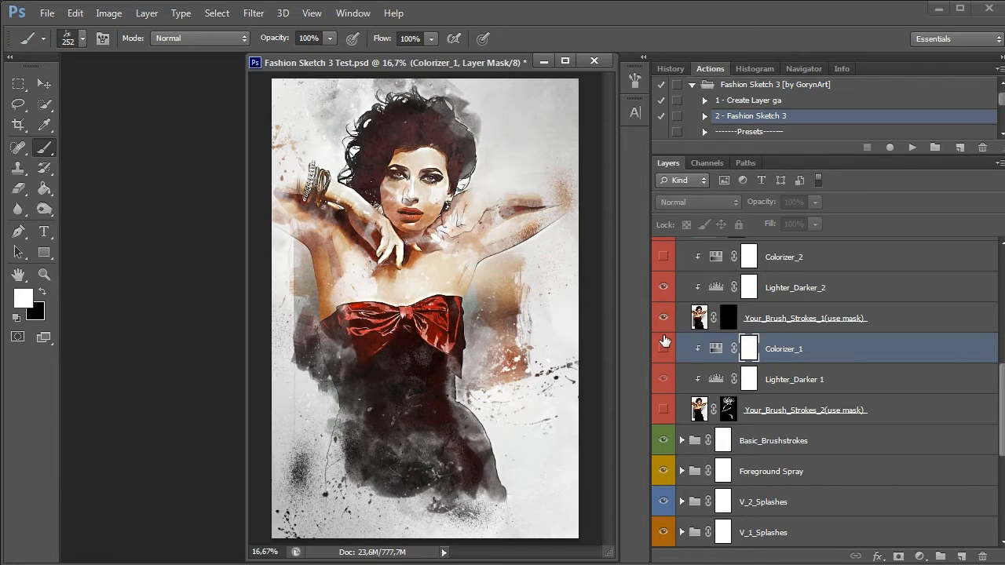
Turn the Colorizer_1 adjustment layer and the Your_Brush_Strokes_2 layer back on
{"action": "left_click_drag", "start_coordinate": [665, 350], "coordinate": [665, 436]}
{"action": "left_click", "coordinate": [663, 415]}
{"action": "left_click", "coordinate": [664, 414]}
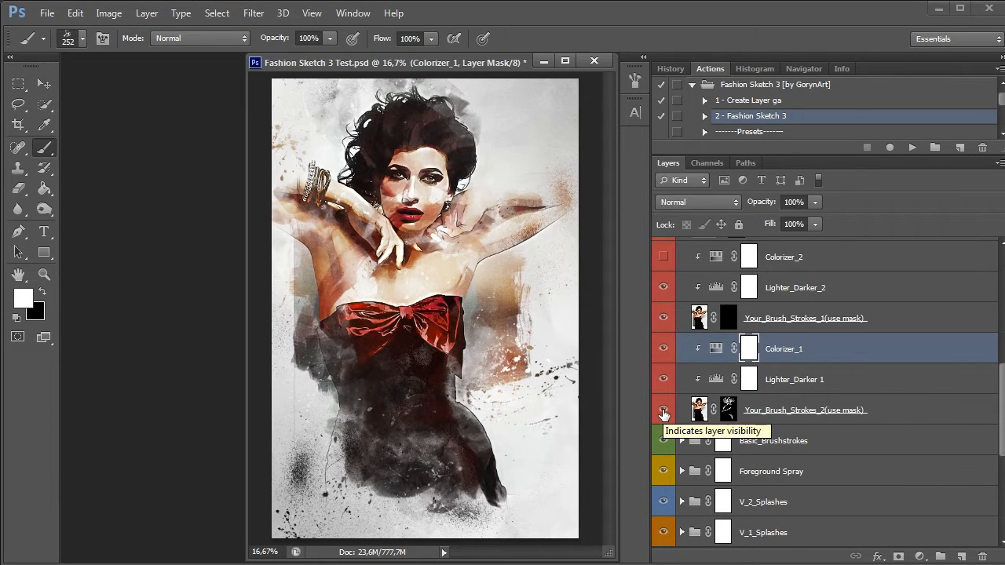
Paint white strokes with the 252 px brush on the Your_Brush_Strokes_1 mask over both arms, the dress, face and hair
{"action": "left_click", "coordinate": [729, 318]}
{"action": "left_click_drag", "start_coordinate": [534, 223], "coordinate": [550, 208]}
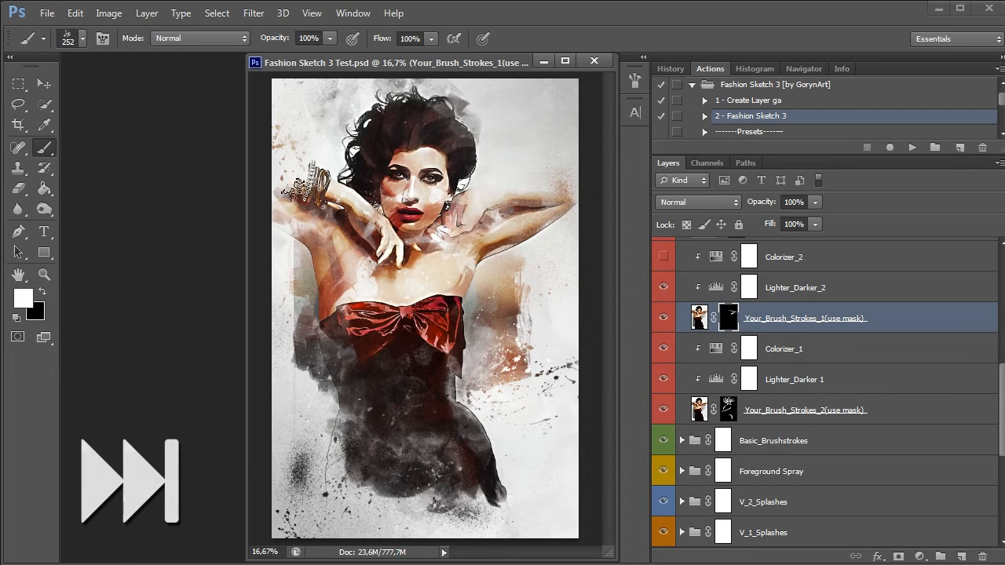
{"action": "left_click_drag", "start_coordinate": [292, 190], "coordinate": [328, 263]}
{"action": "left_click_drag", "start_coordinate": [489, 463], "coordinate": [441, 438]}
{"action": "left_click_drag", "start_coordinate": [457, 380], "coordinate": [453, 343]}
{"action": "left_click_drag", "start_coordinate": [456, 269], "coordinate": [428, 334]}
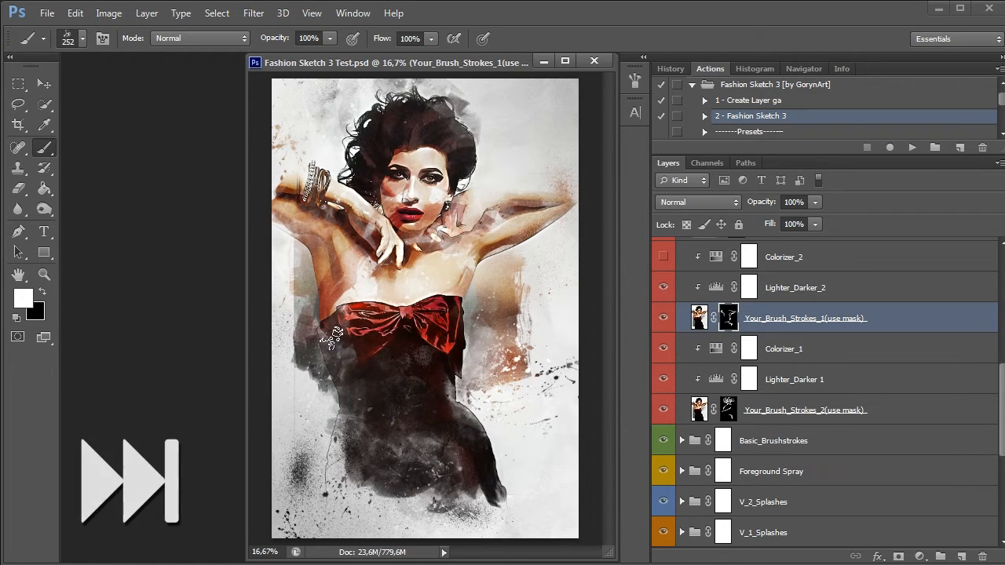
{"action": "left_click_drag", "start_coordinate": [334, 339], "coordinate": [415, 198]}
{"action": "mouse_move", "coordinate": [476, 147]}
{"action": "left_mouse_down"}
{"action": "mouse_move", "coordinate": [393, 90]}
{"action": "mouse_move", "coordinate": [457, 103]}
{"action": "left_mouse_up"}
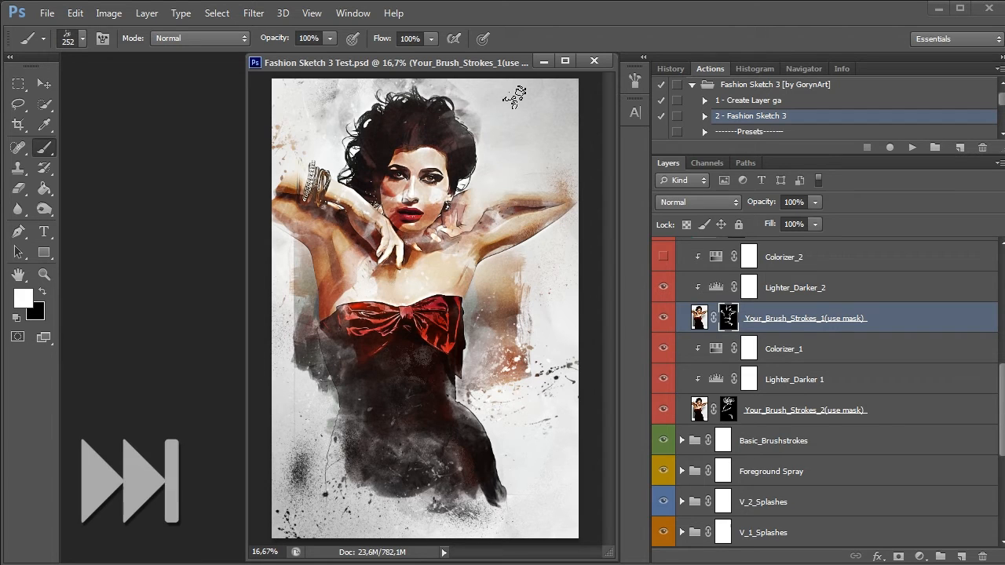
Compare the image without and with the Your_Brush_Strokes_1 layer, leaving the layer visible
{"action": "left_click", "coordinate": [663, 318]}
{"action": "left_click", "coordinate": [663, 318]}
{"action": "left_click", "coordinate": [664, 318]}
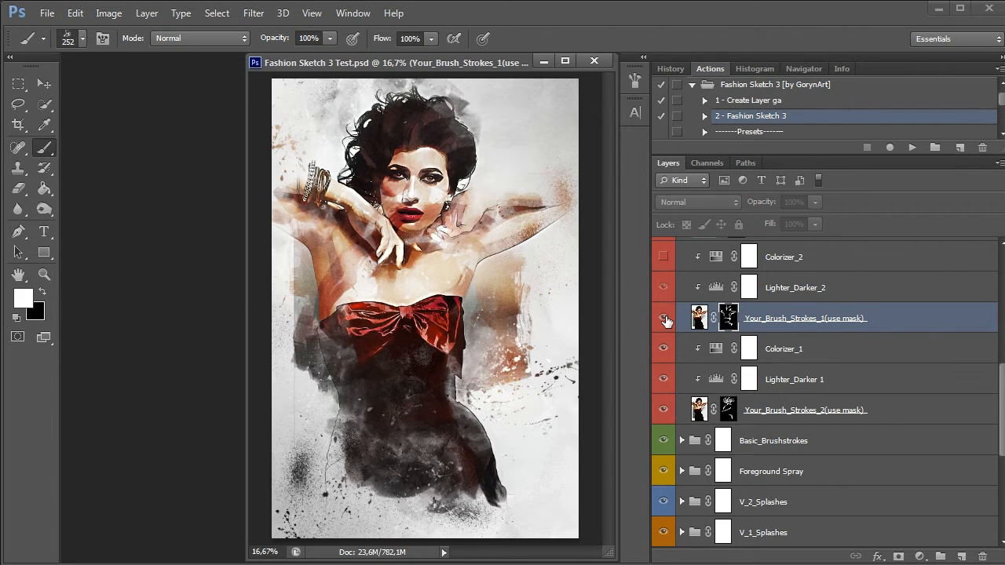
{"action": "left_click", "coordinate": [664, 318]}
Show the Colorizer_2 adjustment layer, try a hue of +111, return to a purple tint and hide the layer
{"action": "left_click", "coordinate": [663, 258]}
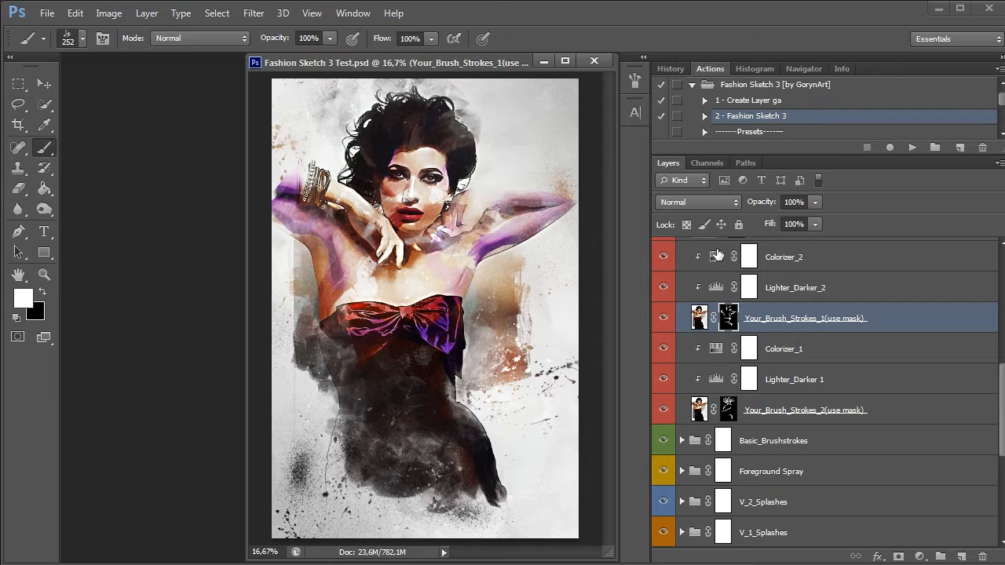
{"action": "double_click", "coordinate": [716, 258]}
{"action": "left_click_drag", "start_coordinate": [718, 357], "coordinate": [850, 354]}
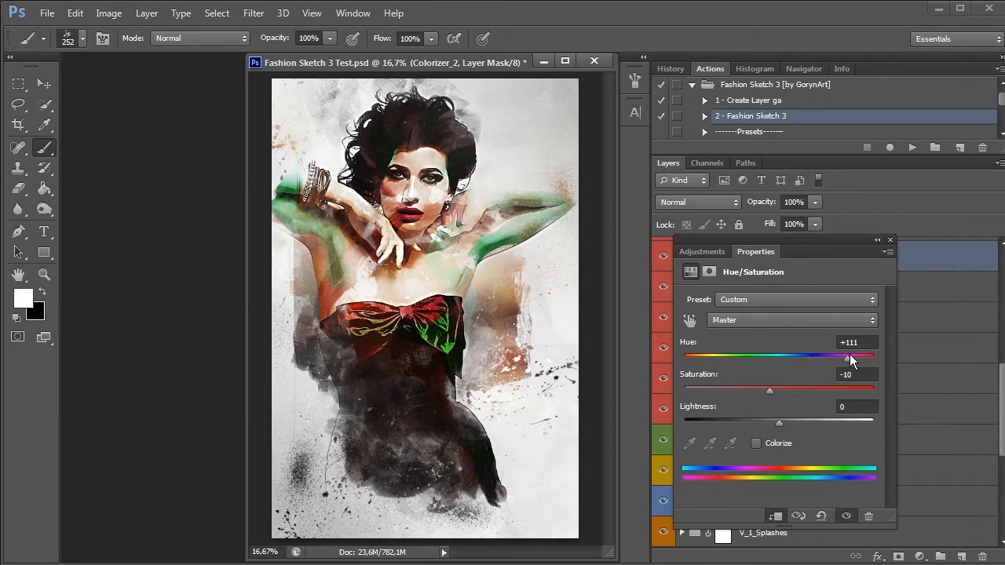
{"action": "left_click", "coordinate": [723, 357]}
{"action": "left_click", "coordinate": [891, 239]}
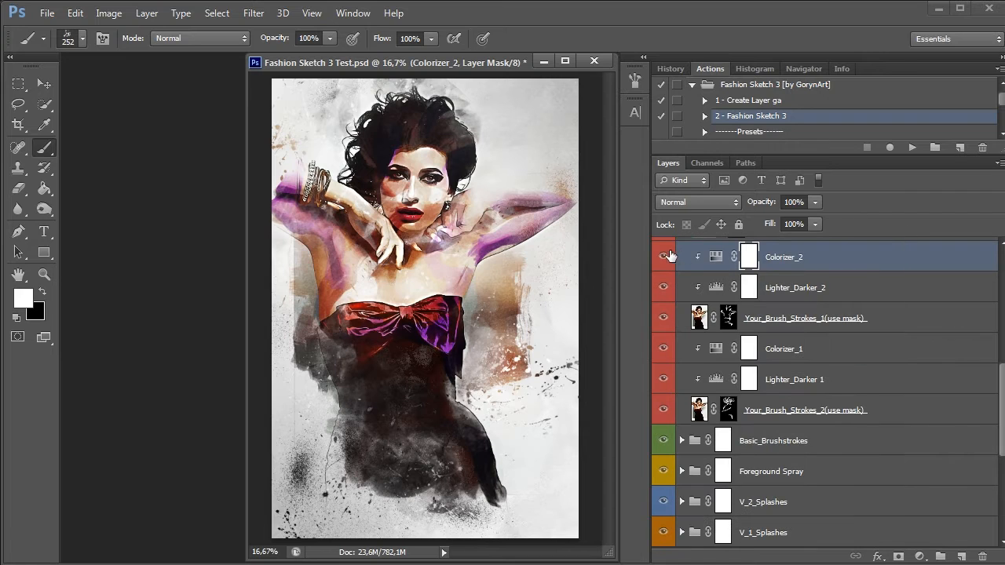
{"action": "left_click", "coordinate": [664, 257]}
Compare the image without and with the whole Your BrushStrokes group, leaving the group visible
{"action": "scroll", "coordinate": [837, 337], "scroll_direction": "up", "scroll_amount": 5}
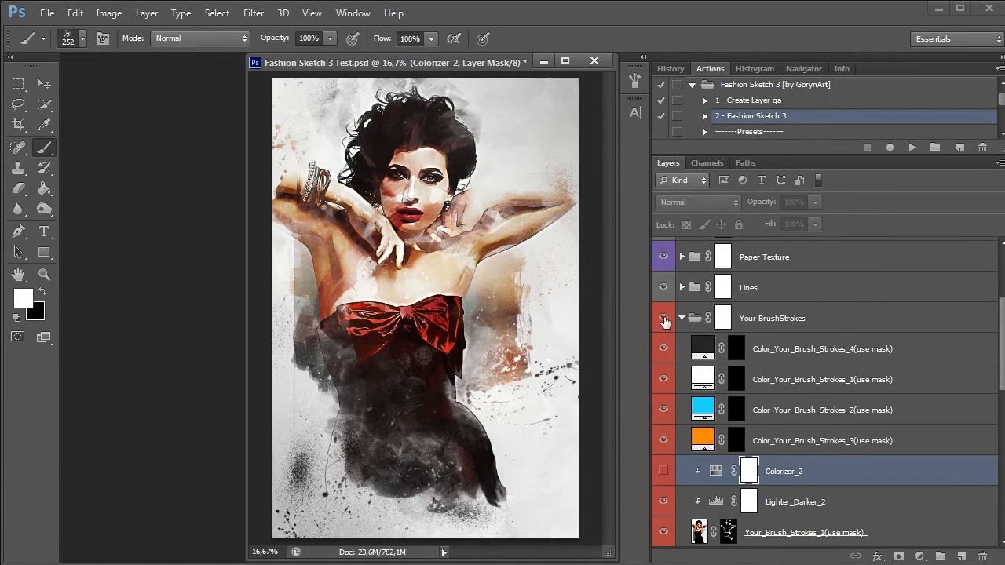
{"action": "left_click", "coordinate": [664, 319]}
{"action": "left_click", "coordinate": [664, 319]}
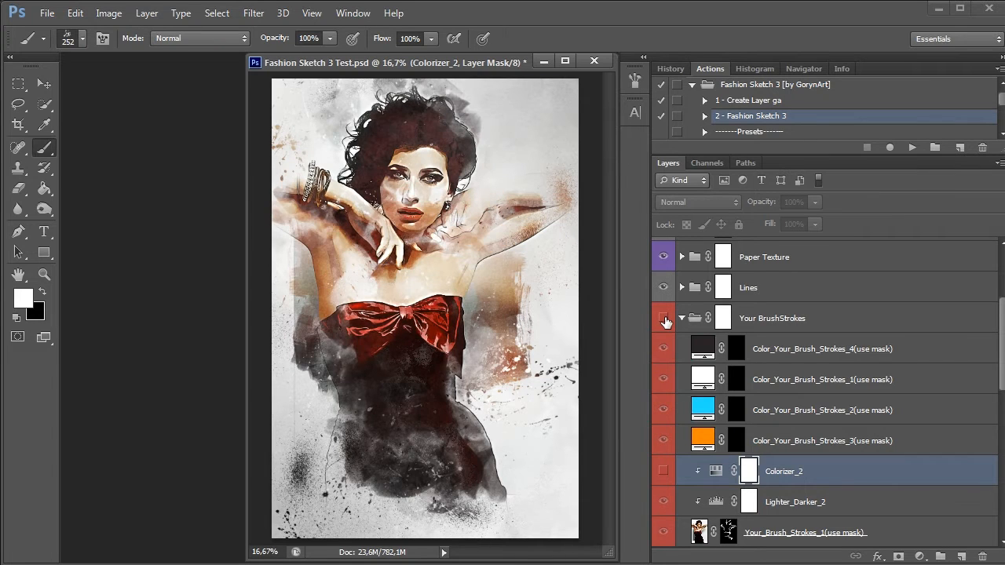
{"action": "left_click", "coordinate": [665, 319]}
{"action": "left_click", "coordinate": [664, 320]}
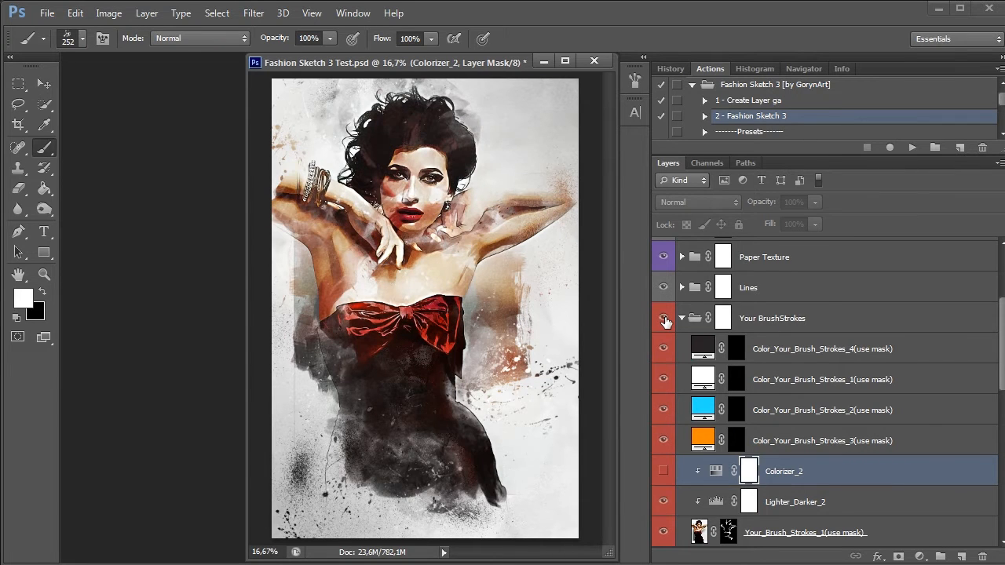
Paint strokes on the Color_Your_Brush_Strokes_3 mask along the dress's right-hand edge with the first 70 px brush, and undo the last stroke
{"action": "left_click", "coordinate": [769, 442]}
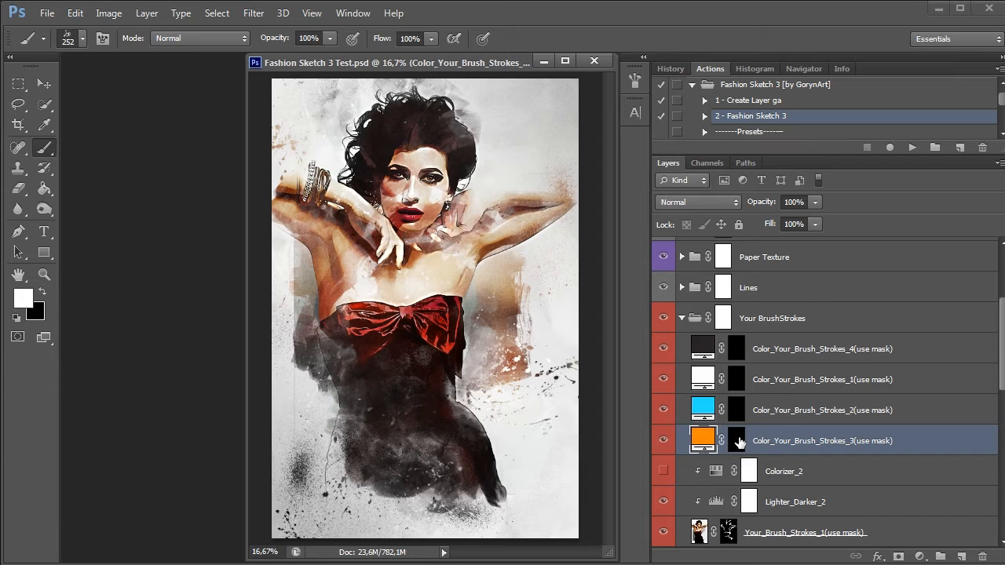
{"action": "left_click", "coordinate": [82, 39]}
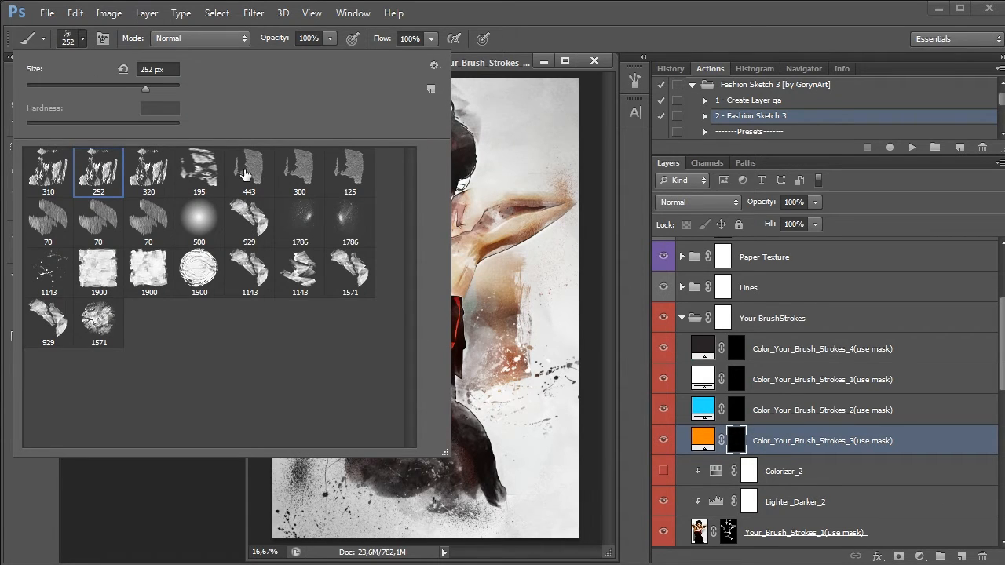
{"action": "left_click", "coordinate": [49, 218]}
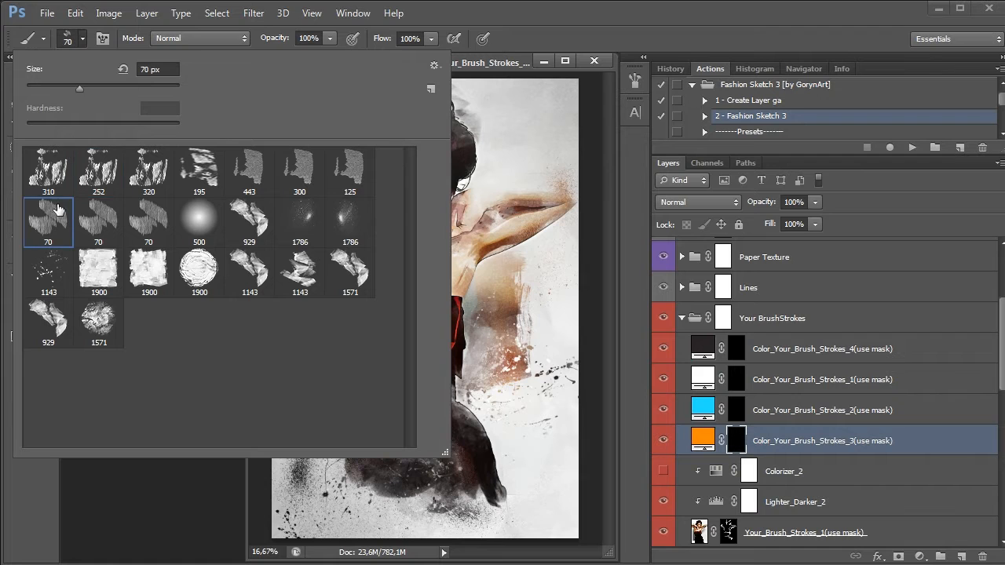
{"action": "left_click", "coordinate": [445, 11]}
{"action": "mouse_move", "coordinate": [457, 403]}
{"action": "left_mouse_down"}
{"action": "mouse_move", "coordinate": [487, 426]}
{"action": "mouse_move", "coordinate": [491, 471]}
{"action": "left_mouse_up"}
{"action": "left_click_drag", "start_coordinate": [491, 472], "coordinate": [494, 502]}
{"action": "mouse_move", "coordinate": [457, 401]}
{"action": "left_mouse_down"}
{"action": "mouse_move", "coordinate": [473, 336]}
{"action": "mouse_move", "coordinate": [506, 252]}
{"action": "mouse_move", "coordinate": [473, 293]}
{"action": "mouse_move", "coordinate": [493, 265]}
{"action": "mouse_move", "coordinate": [503, 292]}
{"action": "mouse_move", "coordinate": [485, 305]}
{"action": "mouse_move", "coordinate": [468, 344]}
{"action": "left_mouse_up"}
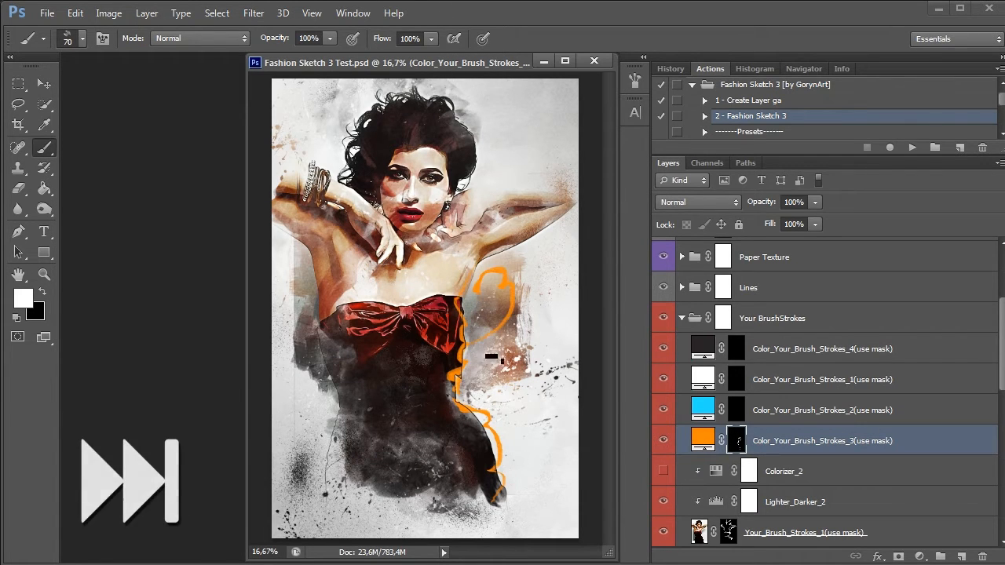
{"action": "key", "text": "ctrl+z"}
Paint three more orange strokes outward into the background beside the chest, from the waist and above the raised arm
{"action": "mouse_move", "coordinate": [472, 307]}
{"action": "left_mouse_down"}
{"action": "mouse_move", "coordinate": [548, 237]}
{"action": "mouse_move", "coordinate": [566, 236]}
{"action": "left_mouse_up"}
{"action": "mouse_move", "coordinate": [472, 391]}
{"action": "left_mouse_down"}
{"action": "mouse_move", "coordinate": [543, 456]}
{"action": "mouse_move", "coordinate": [604, 464]}
{"action": "left_mouse_up"}
{"action": "mouse_move", "coordinate": [483, 178]}
{"action": "left_mouse_down"}
{"action": "mouse_move", "coordinate": [569, 169]}
{"action": "mouse_move", "coordinate": [558, 83]}
{"action": "left_mouse_up"}
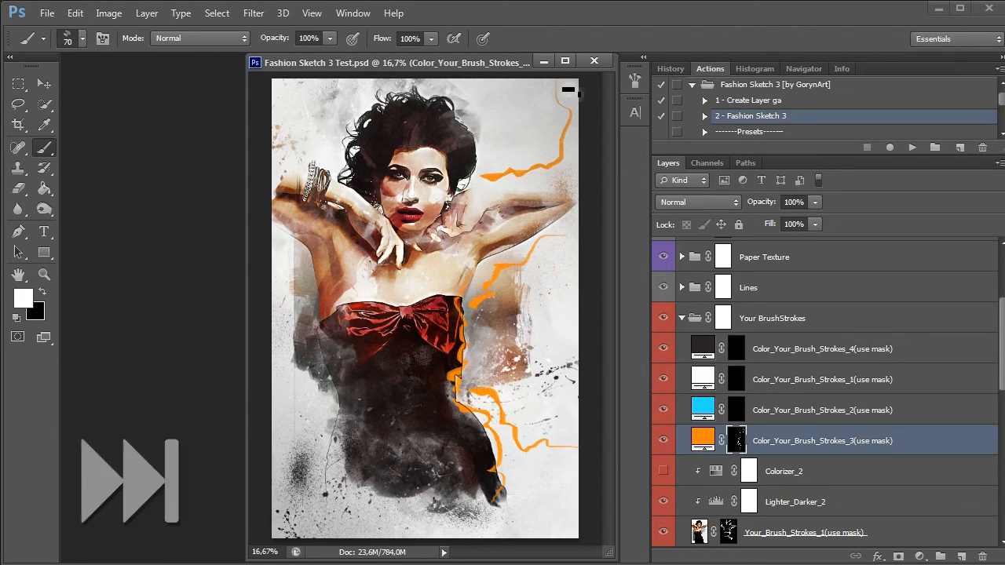
Try red (fd0000) and other hues as the Color_Your_Brush_Strokes_3 fill colour, and discard the change
{"action": "double_click", "coordinate": [710, 444]}
{"action": "left_click", "coordinate": [747, 292]}
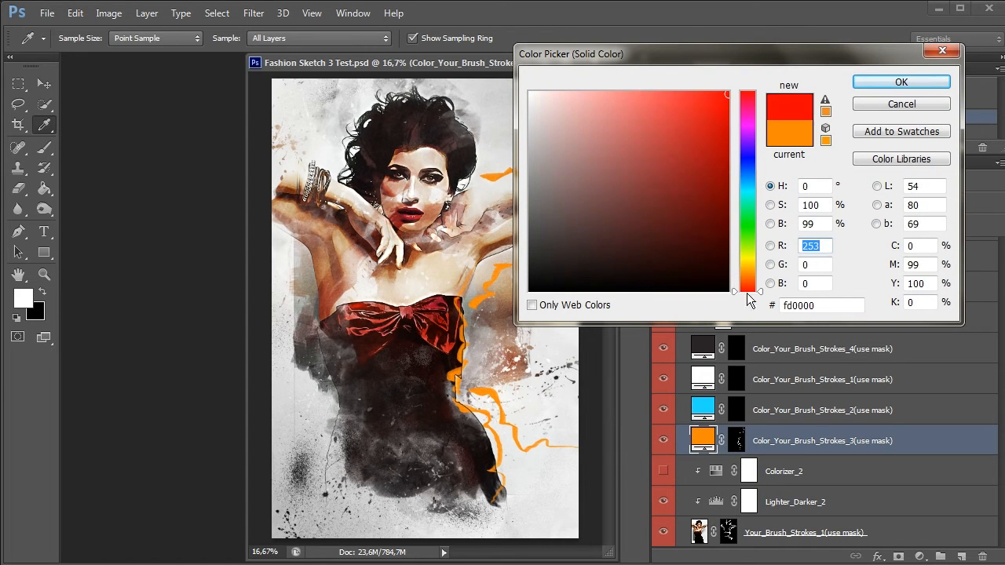
{"action": "left_click_drag", "start_coordinate": [748, 271], "coordinate": [753, 78]}
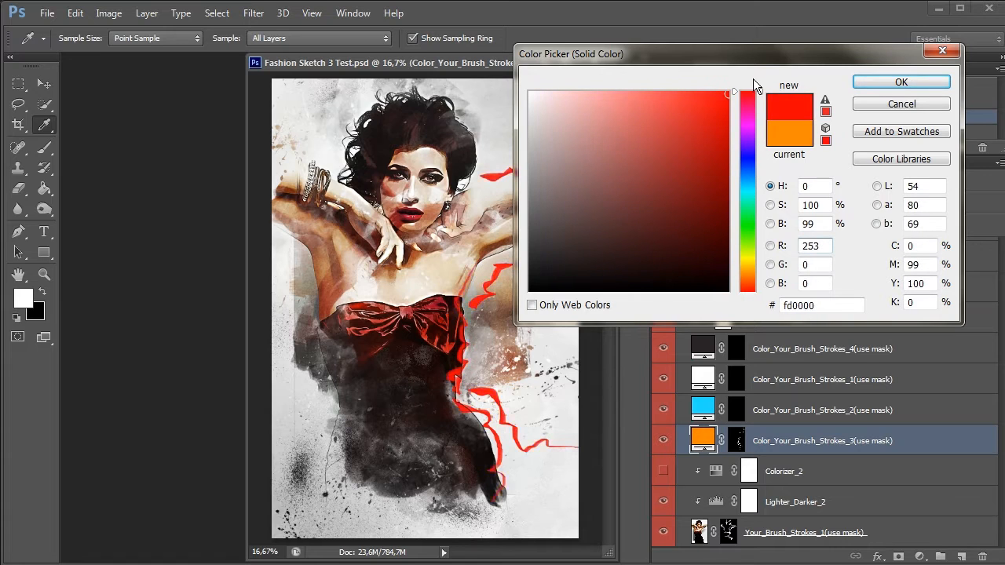
{"action": "left_click_drag", "start_coordinate": [750, 137], "coordinate": [752, 191]}
{"action": "left_click", "coordinate": [881, 104]}
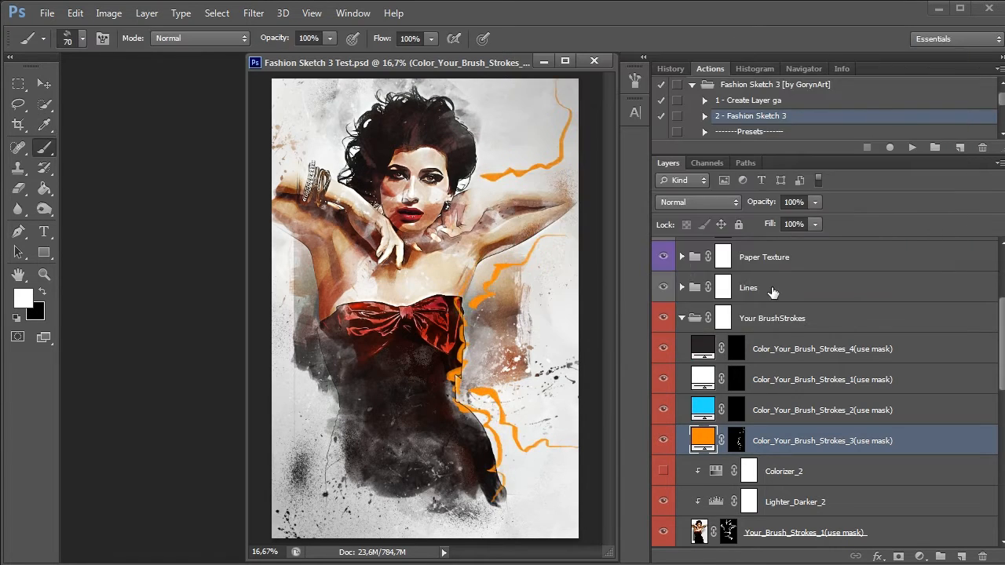
Paint blue strokes on the Color_Your_Brush_Strokes_2 mask at the lower dress, waist and bow with the third 70 px brush
{"action": "left_click", "coordinate": [772, 411]}
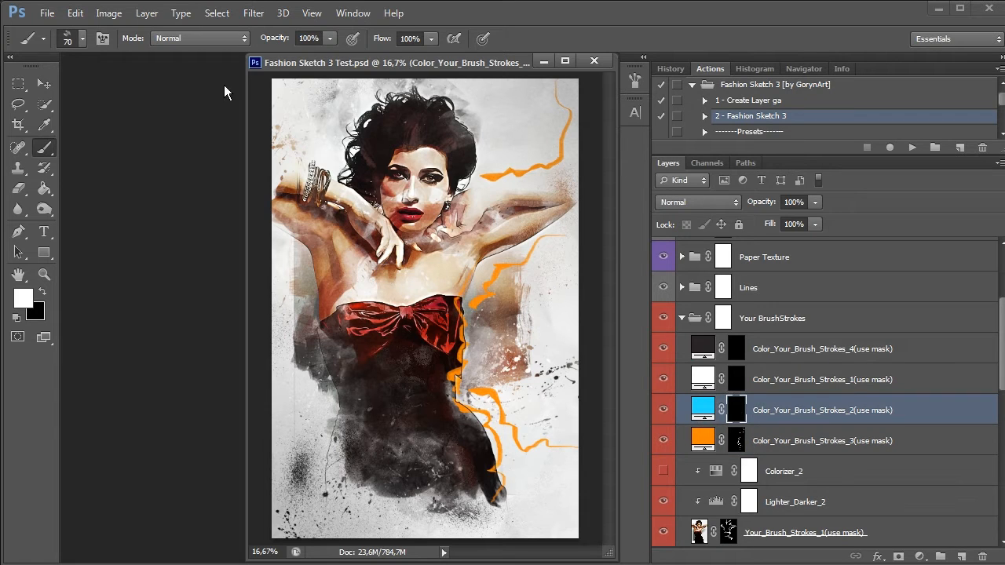
{"action": "left_click", "coordinate": [82, 38]}
{"action": "left_click", "coordinate": [141, 223]}
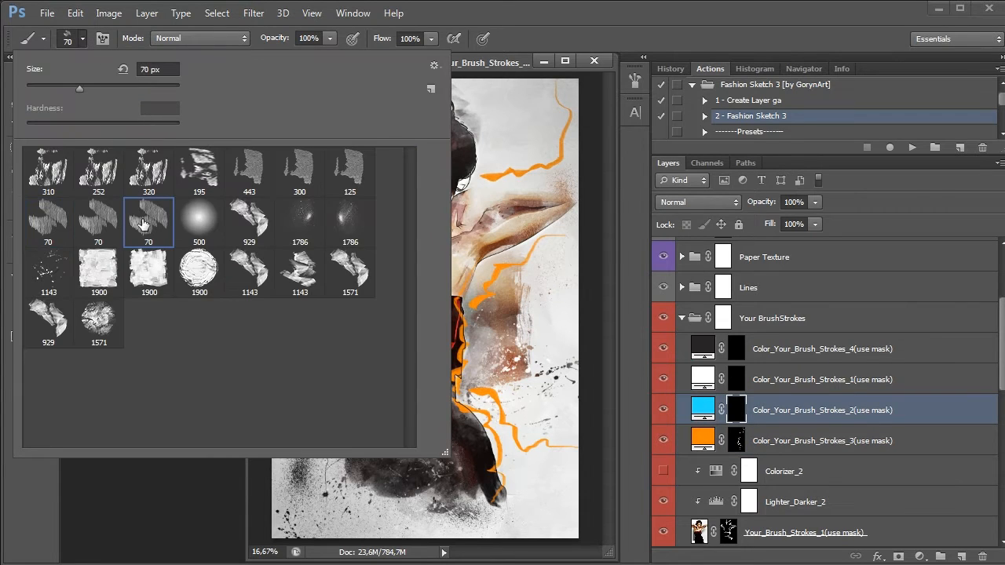
{"action": "left_click", "coordinate": [476, 6]}
{"action": "left_click_drag", "start_coordinate": [513, 509], "coordinate": [496, 471]}
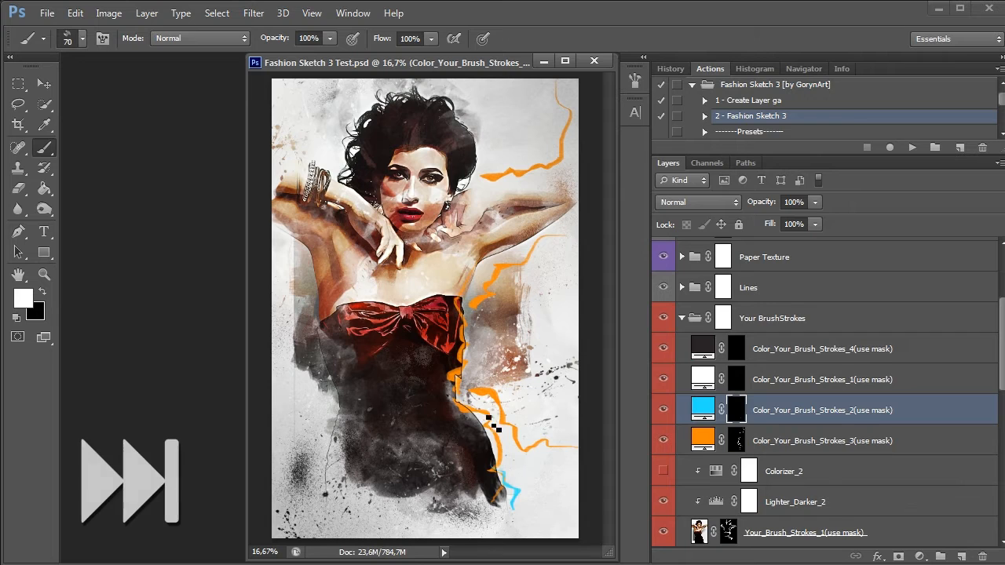
{"action": "left_click_drag", "start_coordinate": [455, 387], "coordinate": [490, 412]}
{"action": "mouse_move", "coordinate": [407, 311]}
{"action": "left_mouse_down"}
{"action": "mouse_move", "coordinate": [381, 347]}
{"action": "mouse_move", "coordinate": [413, 332]}
{"action": "mouse_move", "coordinate": [441, 351]}
{"action": "left_mouse_up"}
{"action": "left_click_drag", "start_coordinate": [404, 311], "coordinate": [348, 306]}
{"action": "left_click_drag", "start_coordinate": [404, 317], "coordinate": [377, 349]}
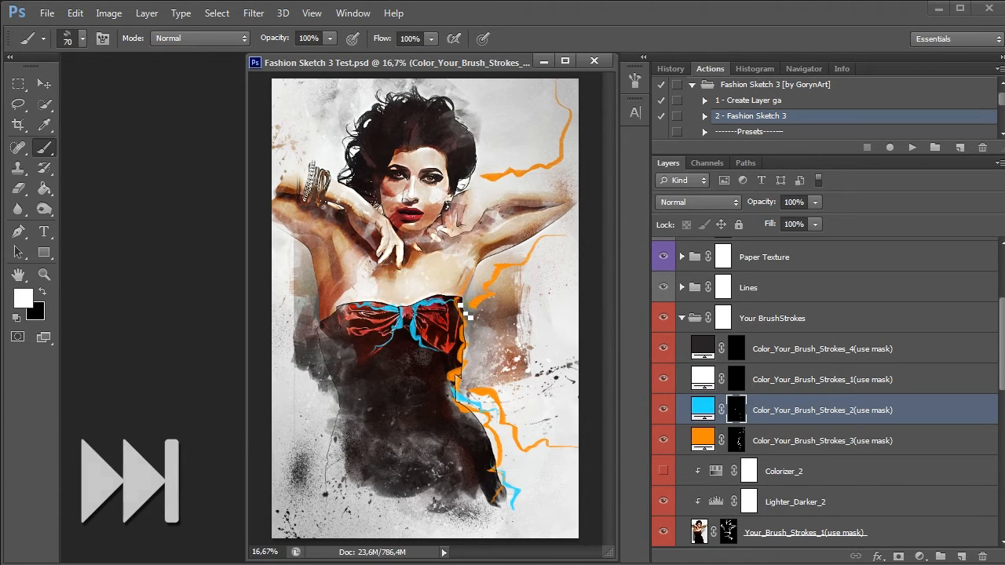
Paint blue strokes down both sides of the dress and outward beside the chest with the 70 px GA_FashionS_3_07 brush
{"action": "left_click", "coordinate": [82, 37]}
{"action": "left_click", "coordinate": [50, 225]}
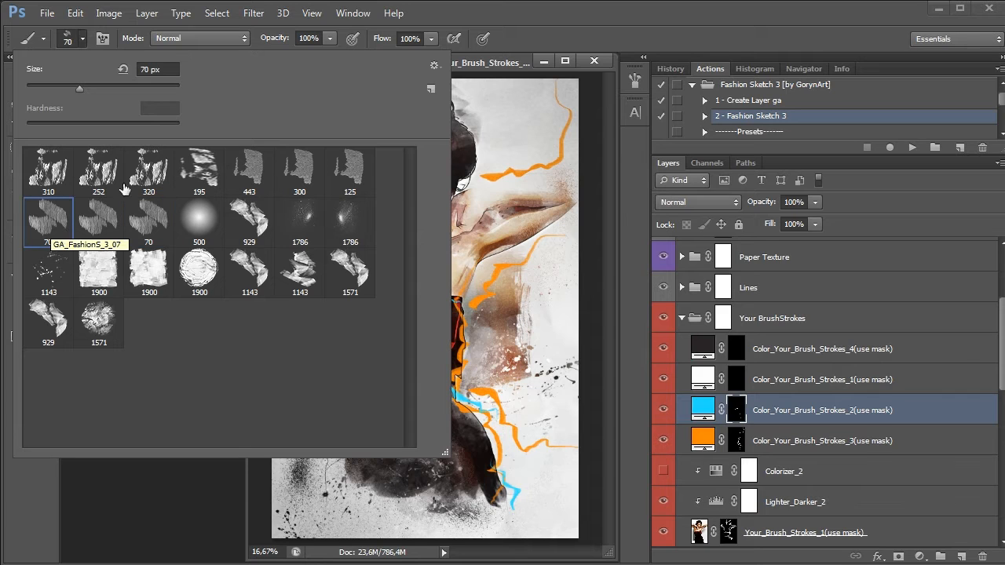
{"action": "left_click", "coordinate": [483, 3]}
{"action": "mouse_move", "coordinate": [331, 484]}
{"action": "left_mouse_down"}
{"action": "mouse_move", "coordinate": [345, 420]}
{"action": "mouse_move", "coordinate": [329, 328]}
{"action": "mouse_move", "coordinate": [338, 331]}
{"action": "mouse_move", "coordinate": [317, 455]}
{"action": "left_mouse_up"}
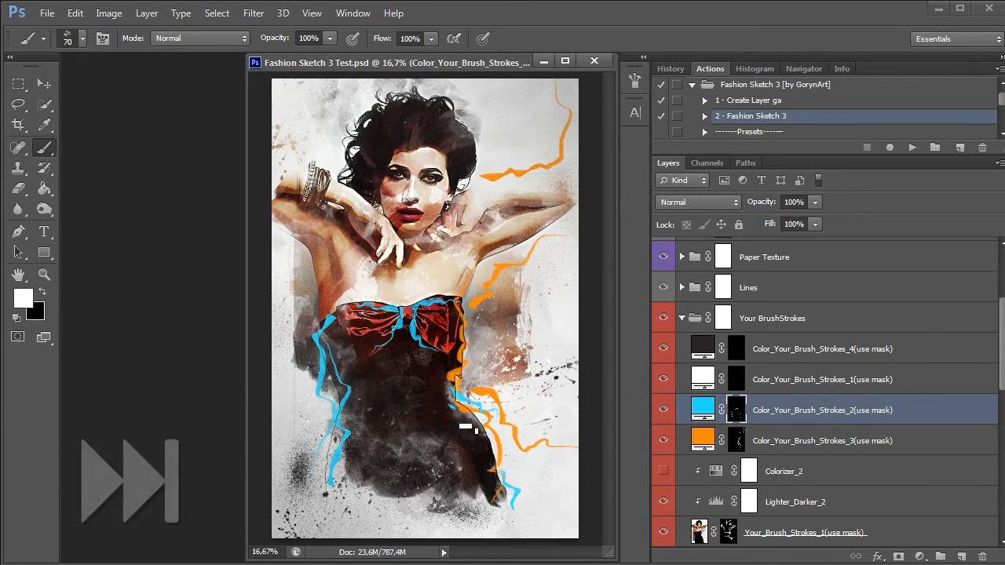
{"action": "left_click_drag", "start_coordinate": [451, 405], "coordinate": [491, 522]}
{"action": "left_click_drag", "start_coordinate": [439, 393], "coordinate": [442, 367]}
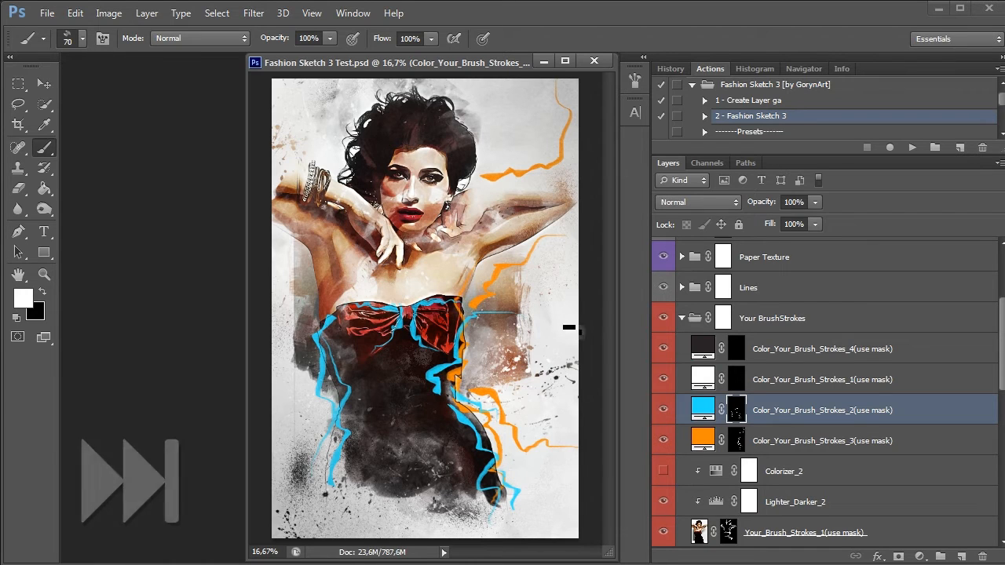
{"action": "left_click_drag", "start_coordinate": [471, 286], "coordinate": [579, 256]}
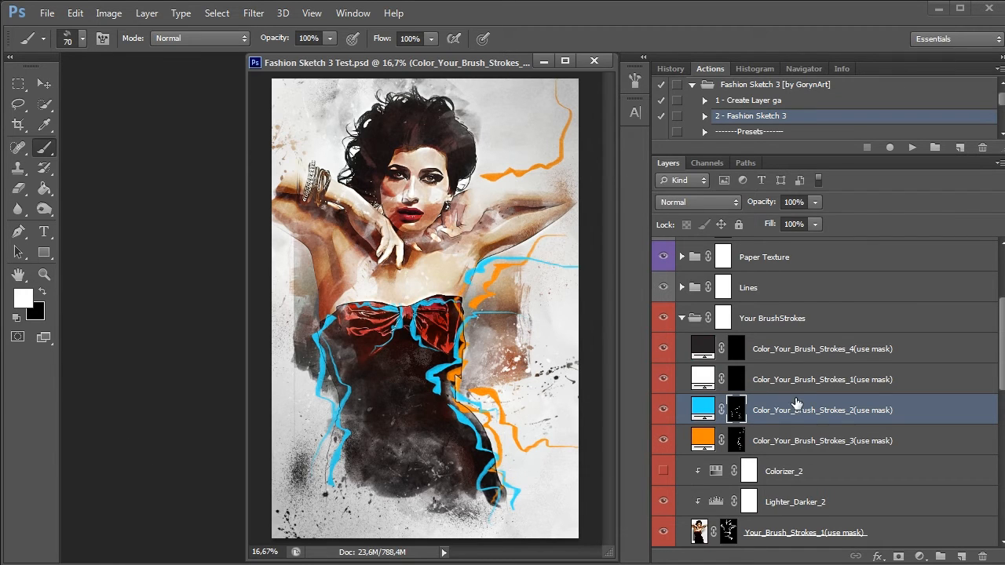
Show the Back_Color Fill 2 layer to give the picture a grey background
{"action": "scroll", "coordinate": [796, 403], "scroll_direction": "down", "scroll_amount": 10}
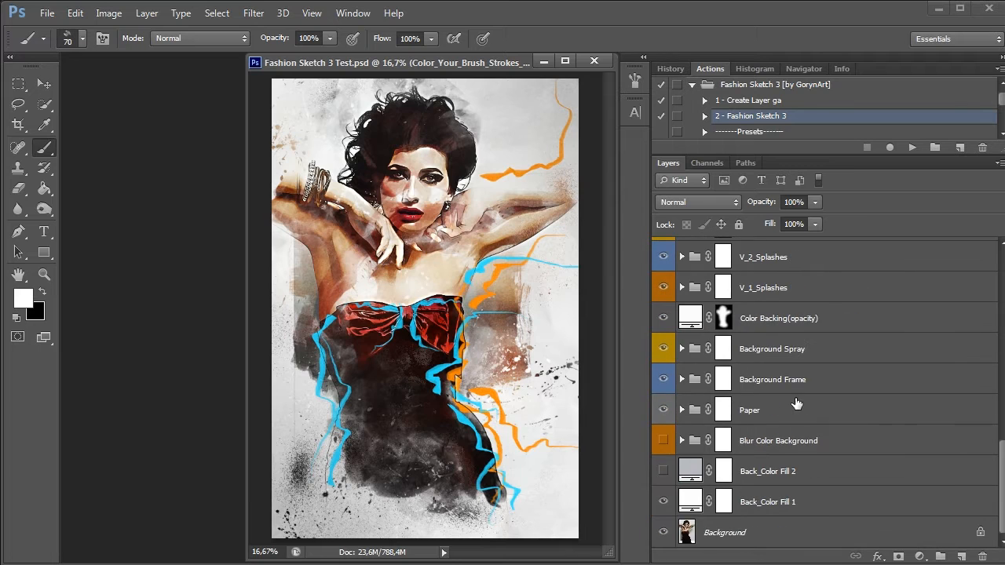
{"action": "left_click", "coordinate": [773, 475]}
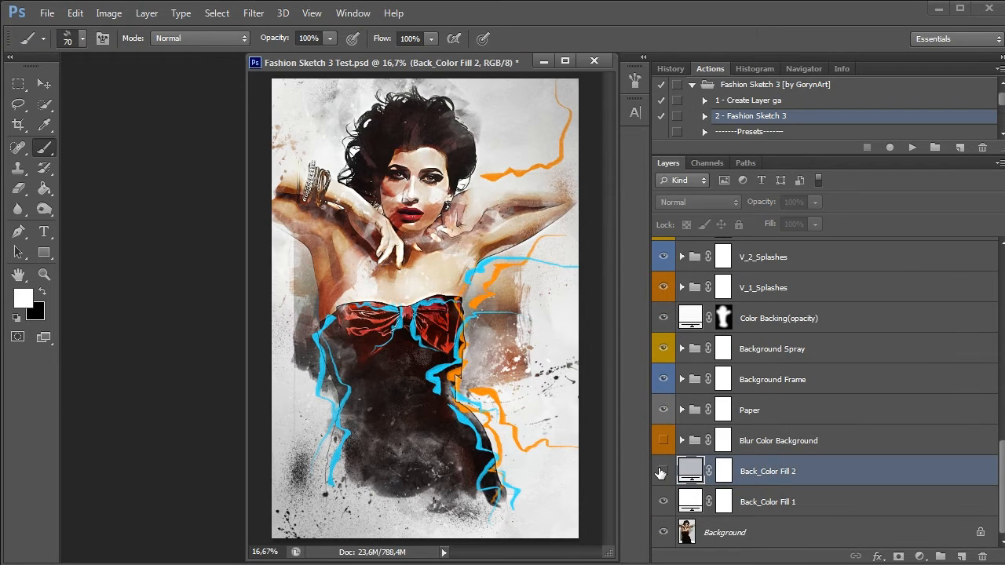
{"action": "left_click", "coordinate": [661, 472]}
Paint white strokes on the Color_Your_Brush_Strokes_1 mask beside the dress and chest, using the 443 px brush reduced to 300 px
{"action": "scroll", "coordinate": [827, 428], "scroll_direction": "up", "scroll_amount": 8}
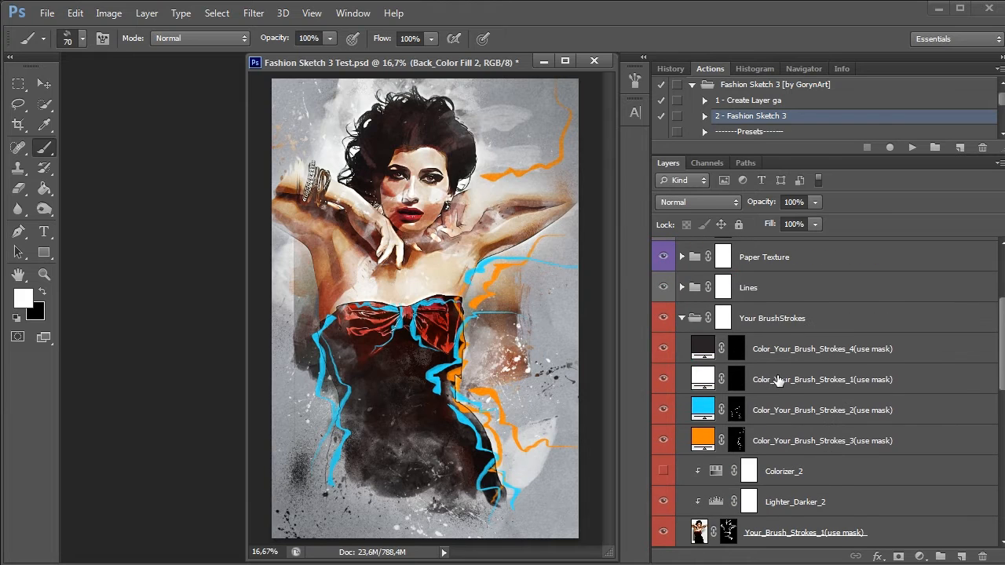
{"action": "left_click", "coordinate": [766, 382]}
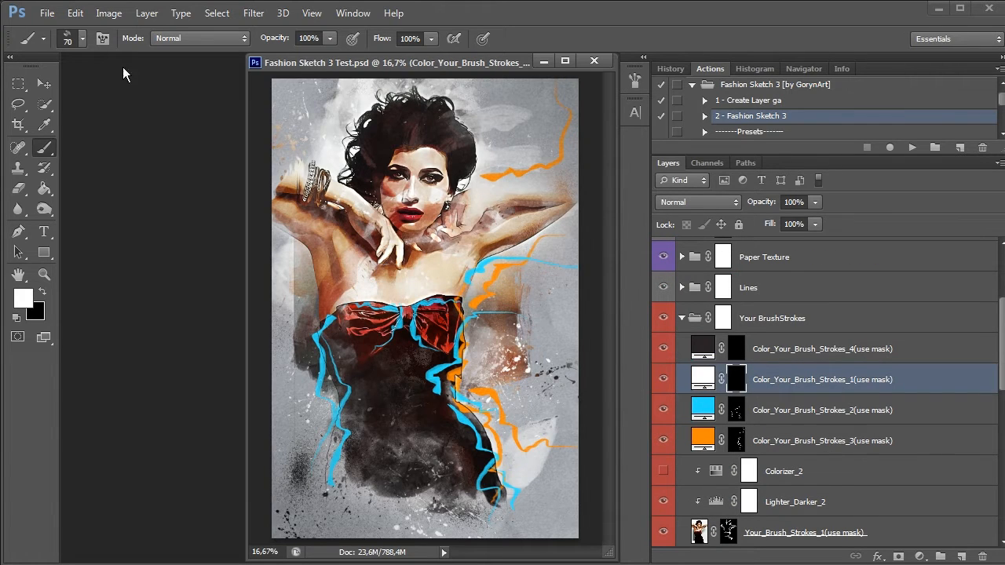
{"action": "left_click", "coordinate": [81, 39]}
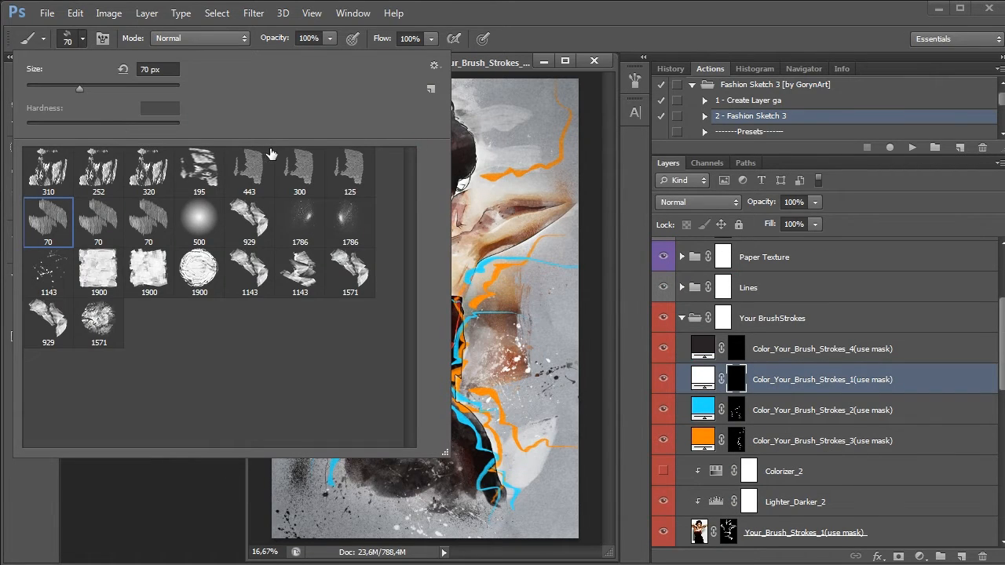
{"action": "left_click", "coordinate": [312, 176]}
{"action": "left_click", "coordinate": [253, 185]}
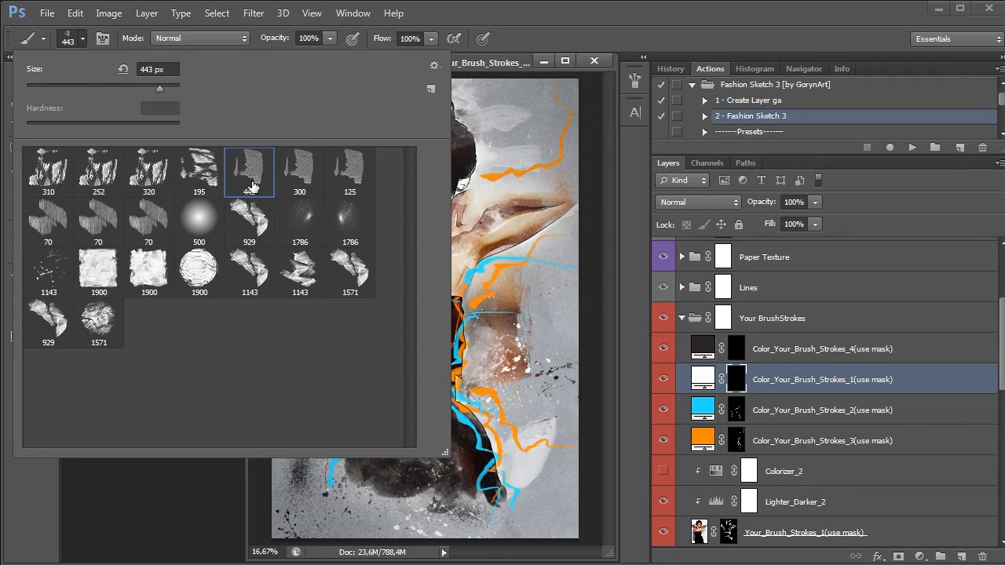
{"action": "left_click", "coordinate": [509, 39]}
{"action": "key", "text": "bracketleft"}
{"action": "key", "text": "bracketleft"}
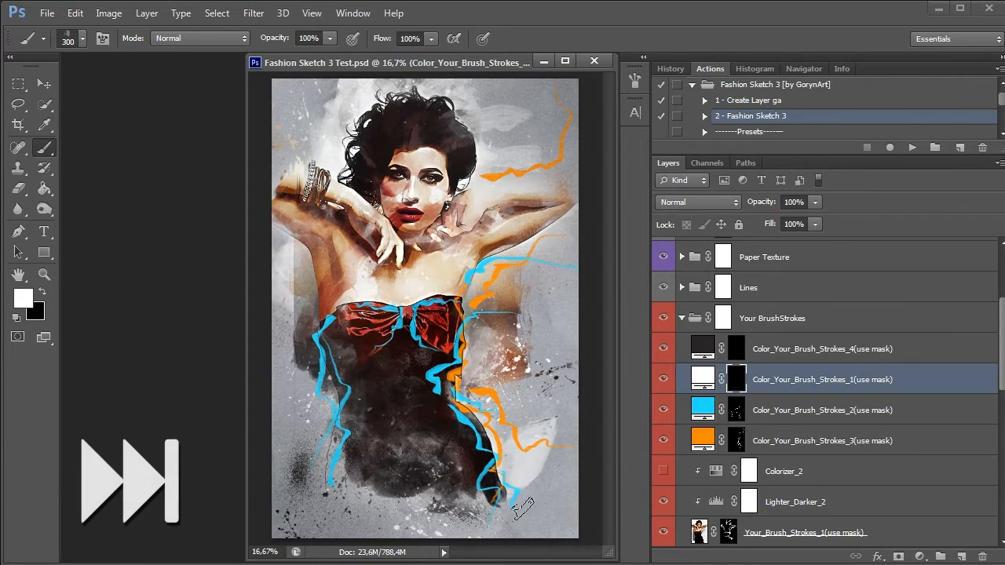
{"action": "mouse_move", "coordinate": [521, 509]}
{"action": "left_mouse_down"}
{"action": "mouse_move", "coordinate": [502, 470]}
{"action": "mouse_move", "coordinate": [510, 413]}
{"action": "mouse_move", "coordinate": [475, 387]}
{"action": "mouse_move", "coordinate": [504, 317]}
{"action": "left_mouse_up"}
{"action": "left_click_drag", "start_coordinate": [542, 287], "coordinate": [564, 241]}
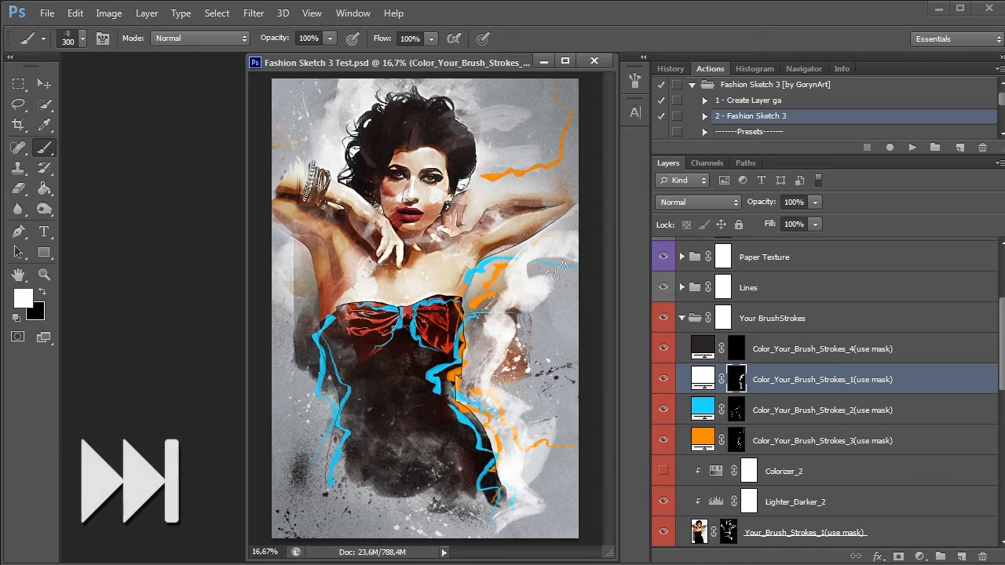
Paint white strokes beneath the raised arm on the picture's left side of the Color_Your_Brush_Strokes_1 mask, and toggle that layer to compare
{"action": "mouse_move", "coordinate": [292, 223]}
{"action": "left_mouse_down"}
{"action": "mouse_move", "coordinate": [301, 250]}
{"action": "mouse_move", "coordinate": [311, 295]}
{"action": "mouse_move", "coordinate": [300, 326]}
{"action": "left_mouse_up"}
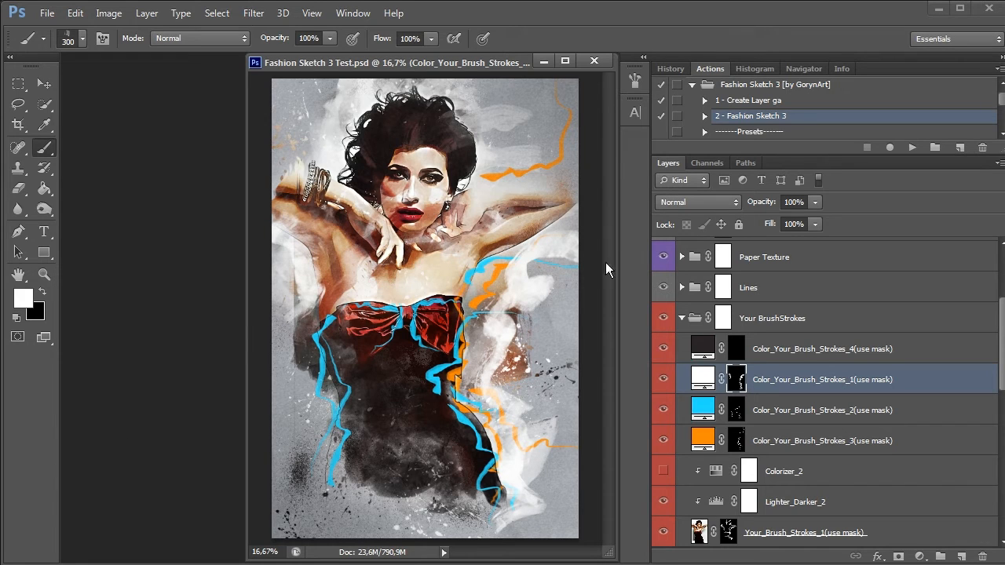
{"action": "left_click", "coordinate": [662, 378]}
{"action": "left_click", "coordinate": [663, 380]}
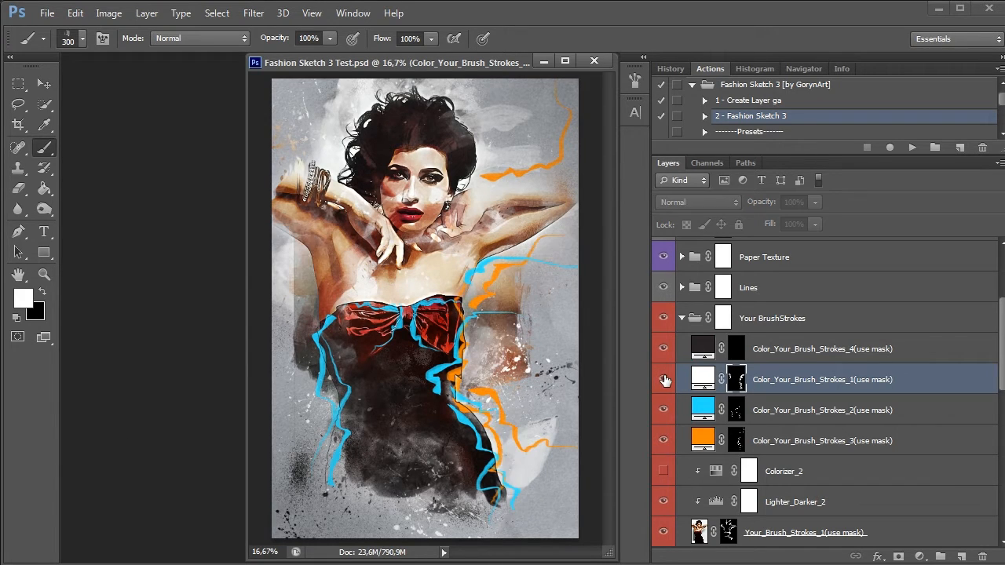
{"action": "left_click", "coordinate": [663, 379]}
{"action": "left_click", "coordinate": [663, 379]}
Toggle the Color_Your_Brush_Strokes_2 and Color_Your_Brush_Strokes_3 layers off and on to check the blue and orange strokes
{"action": "left_click", "coordinate": [663, 410]}
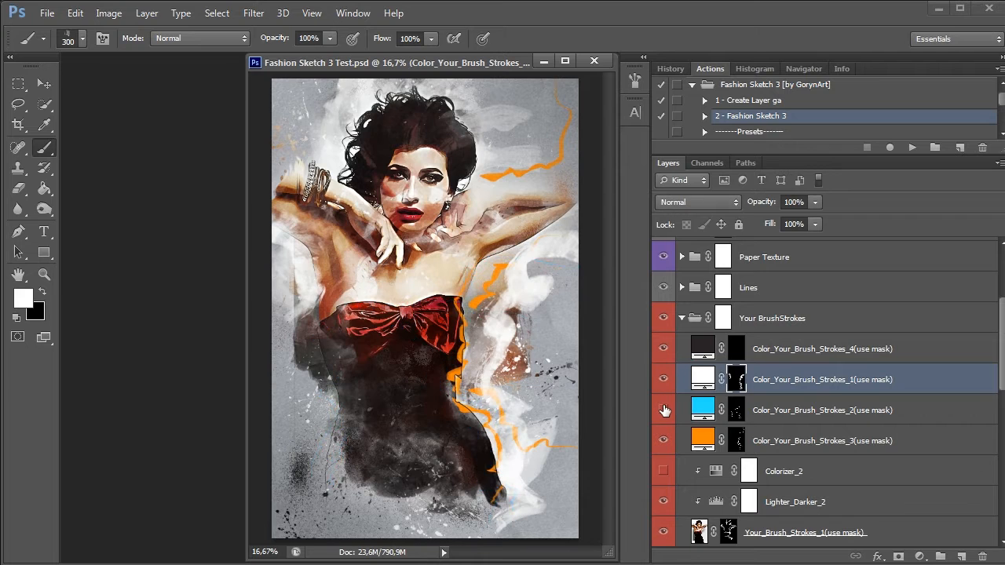
{"action": "left_click", "coordinate": [665, 410]}
{"action": "left_click", "coordinate": [664, 410]}
{"action": "left_click", "coordinate": [664, 410]}
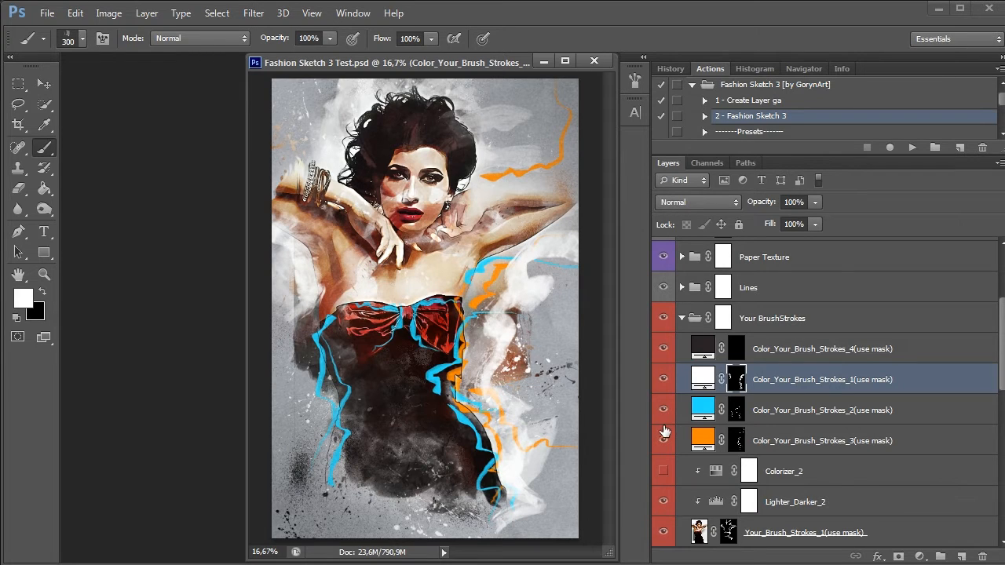
{"action": "left_click", "coordinate": [665, 439]}
{"action": "left_click", "coordinate": [665, 440]}
{"action": "left_click", "coordinate": [665, 440]}
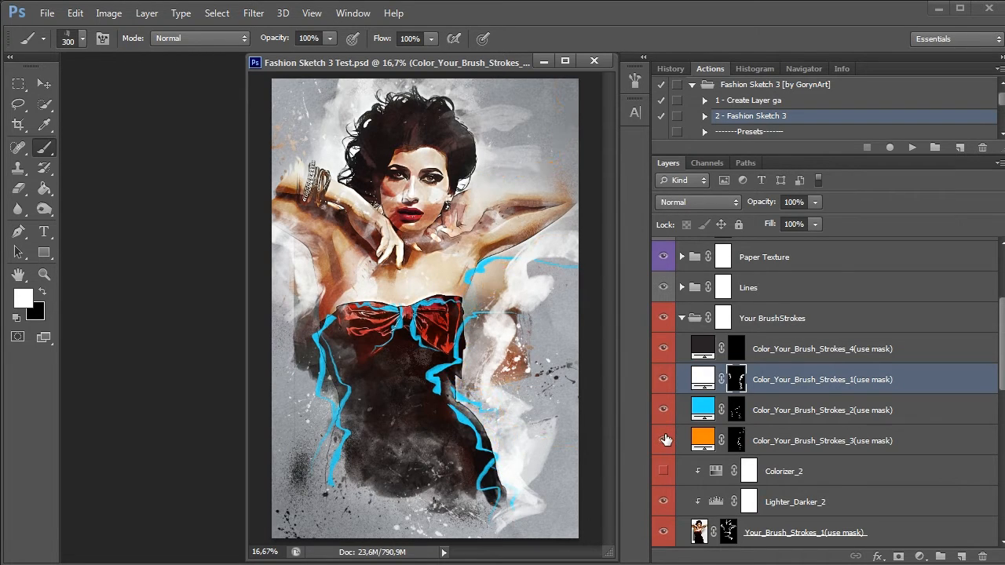
{"action": "left_click", "coordinate": [665, 440]}
Paint dark, wispy strokes outward from the hair on the Color_Your_Brush_Strokes_4 mask with the third 70 px brush
{"action": "left_click", "coordinate": [740, 348]}
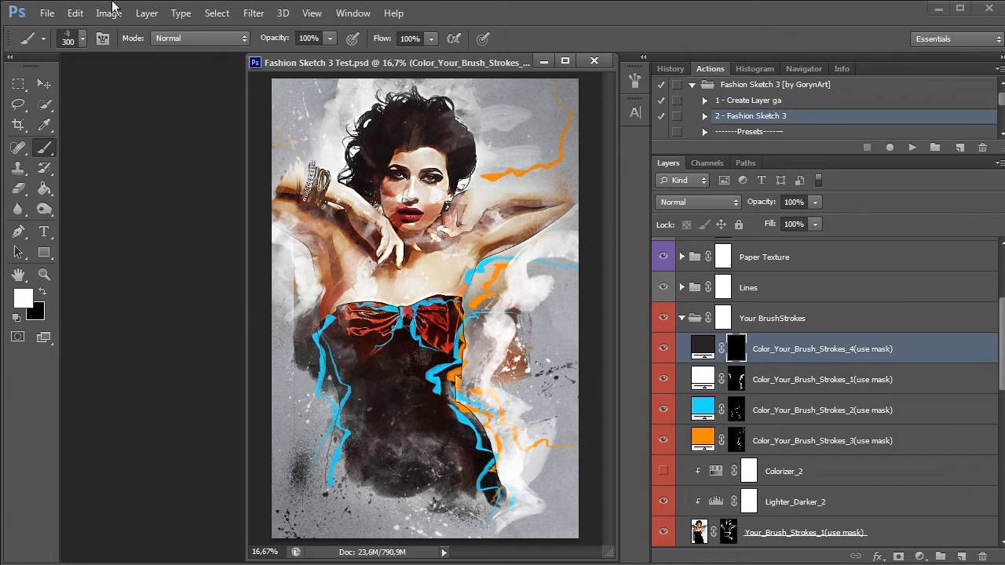
{"action": "left_click", "coordinate": [85, 37]}
{"action": "left_click", "coordinate": [147, 222]}
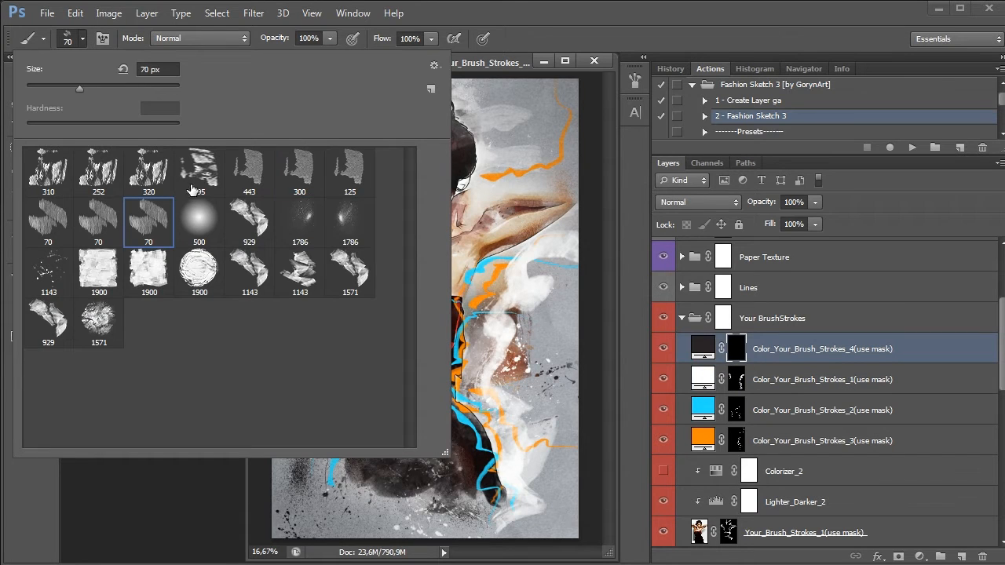
{"action": "left_click", "coordinate": [496, 54]}
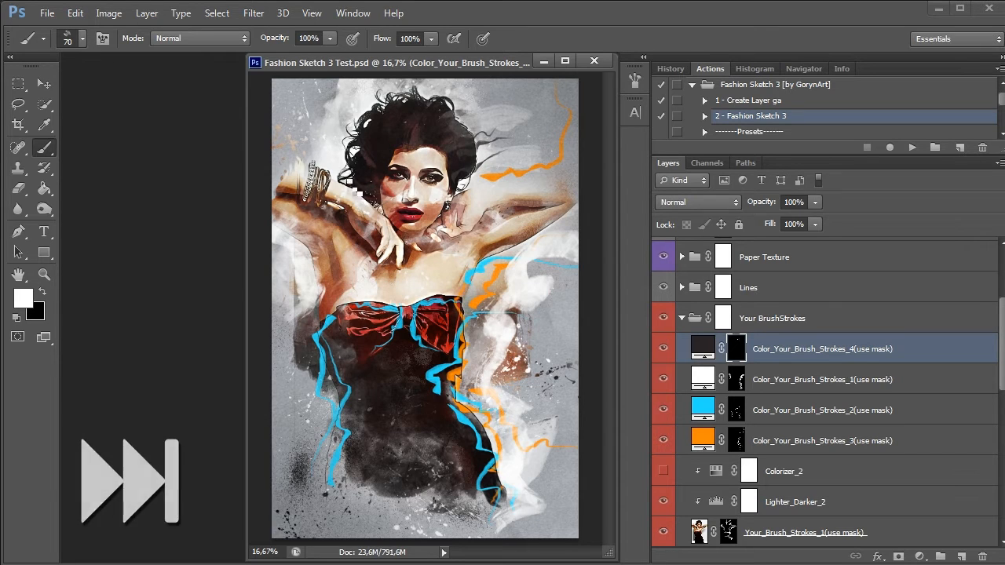
{"action": "mouse_move", "coordinate": [355, 186]}
{"action": "left_mouse_down"}
{"action": "mouse_move", "coordinate": [323, 155]}
{"action": "mouse_move", "coordinate": [290, 152]}
{"action": "left_mouse_up"}
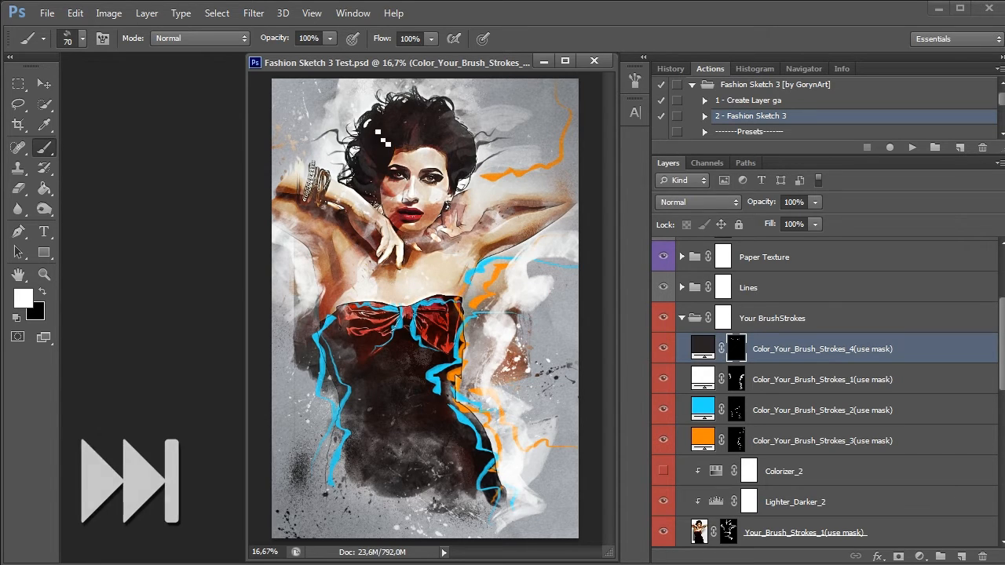
{"action": "mouse_move", "coordinate": [384, 139]}
{"action": "left_mouse_down"}
{"action": "mouse_move", "coordinate": [346, 125]}
{"action": "mouse_move", "coordinate": [392, 130]}
{"action": "mouse_move", "coordinate": [412, 116]}
{"action": "mouse_move", "coordinate": [364, 87]}
{"action": "mouse_move", "coordinate": [399, 87]}
{"action": "mouse_move", "coordinate": [451, 116]}
{"action": "mouse_move", "coordinate": [486, 95]}
{"action": "mouse_move", "coordinate": [454, 140]}
{"action": "left_mouse_up"}
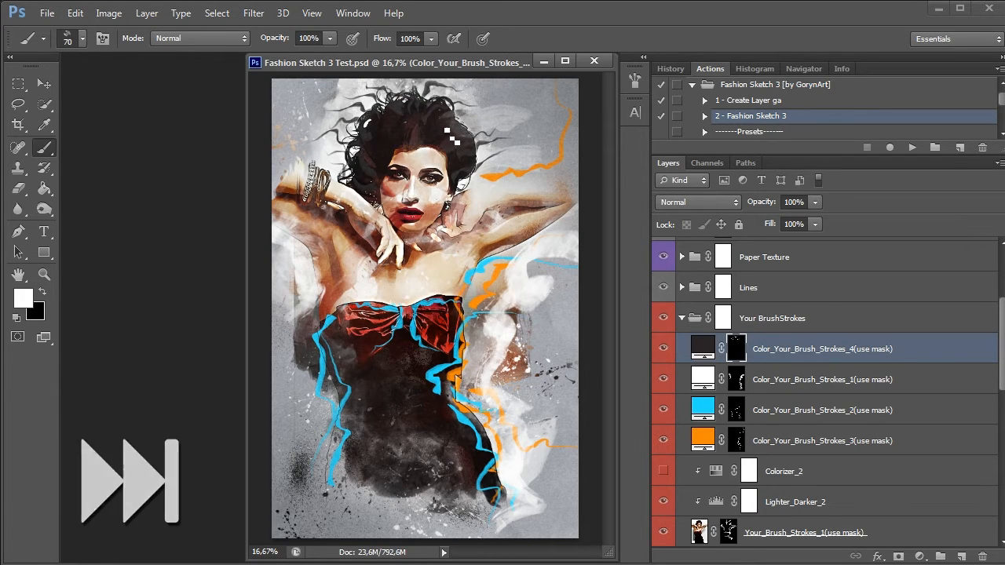
With the second 70 px brush, paint dark outline strokes in the picture's lower corners and beneath both raised arms
{"action": "left_click", "coordinate": [82, 37]}
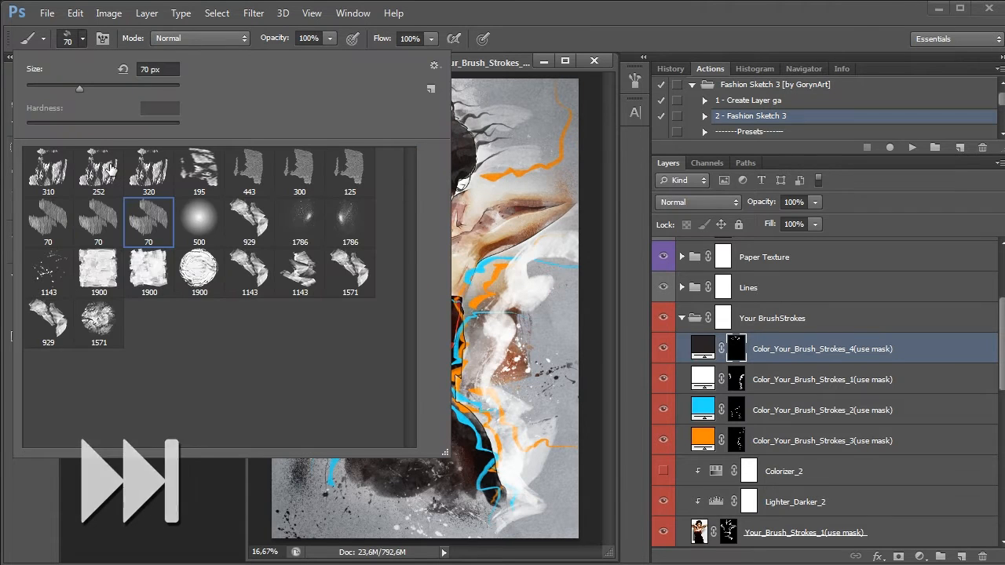
{"action": "left_click", "coordinate": [97, 217]}
{"action": "left_click", "coordinate": [83, 40]}
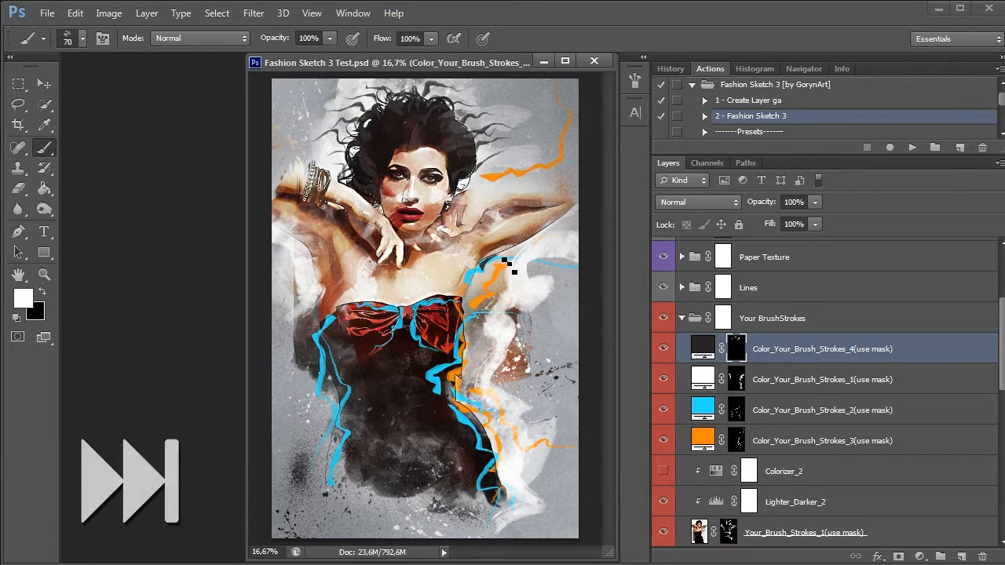
{"action": "left_click_drag", "start_coordinate": [512, 507], "coordinate": [557, 456]}
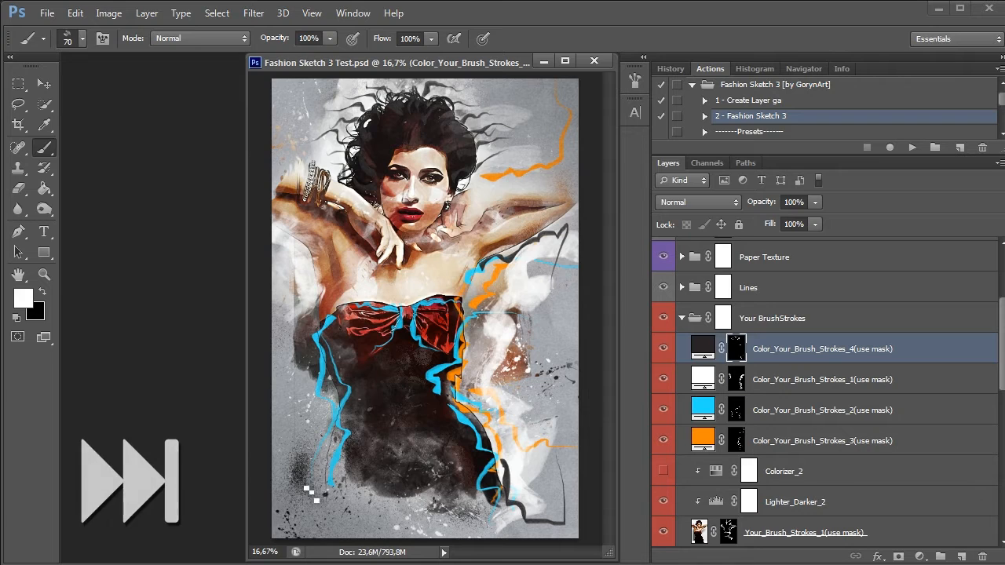
{"action": "mouse_move", "coordinate": [322, 465]}
{"action": "left_mouse_down"}
{"action": "mouse_move", "coordinate": [313, 524]}
{"action": "mouse_move", "coordinate": [283, 491]}
{"action": "left_mouse_up"}
{"action": "left_click_drag", "start_coordinate": [313, 318], "coordinate": [318, 267]}
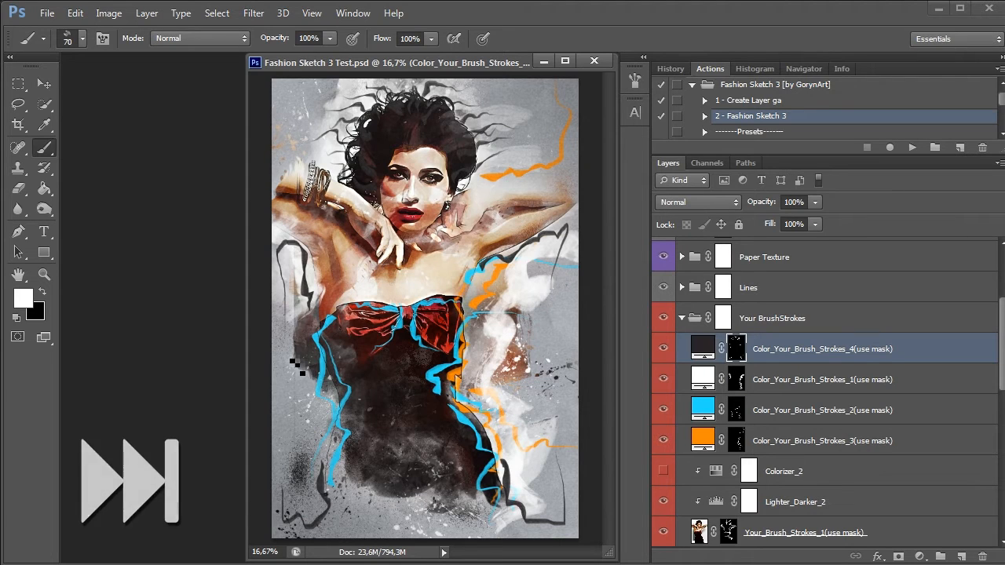
Paint dark strokes in the picture's two upper corners, undoing and repainting the first attempt in the upper-left corner
{"action": "mouse_move", "coordinate": [294, 130]}
{"action": "left_mouse_down"}
{"action": "mouse_move", "coordinate": [341, 106]}
{"action": "mouse_move", "coordinate": [309, 156]}
{"action": "left_mouse_up"}
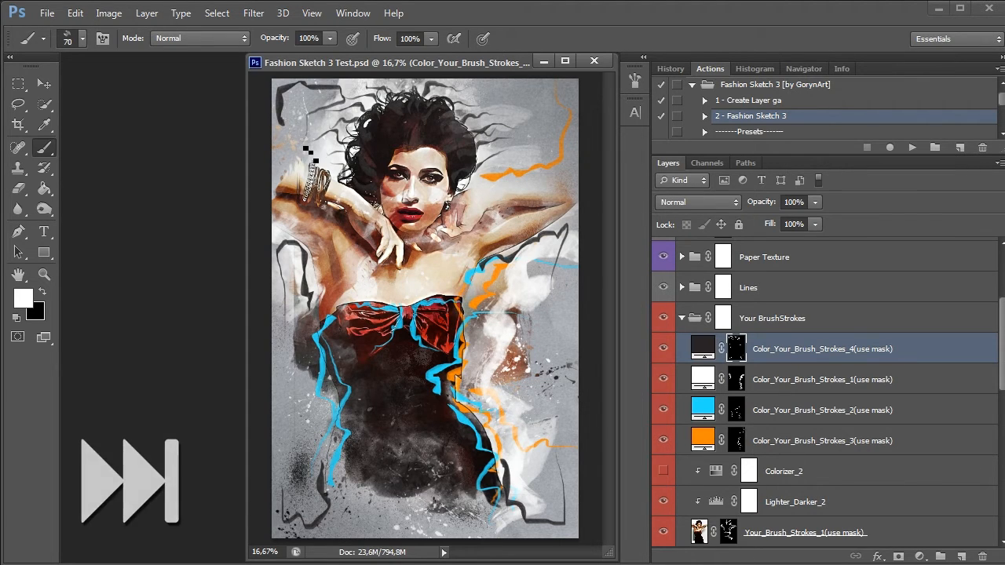
{"action": "key", "text": "ctrl+z"}
{"action": "mouse_move", "coordinate": [327, 89]}
{"action": "left_mouse_down"}
{"action": "mouse_move", "coordinate": [305, 147]}
{"action": "mouse_move", "coordinate": [317, 112]}
{"action": "left_mouse_up"}
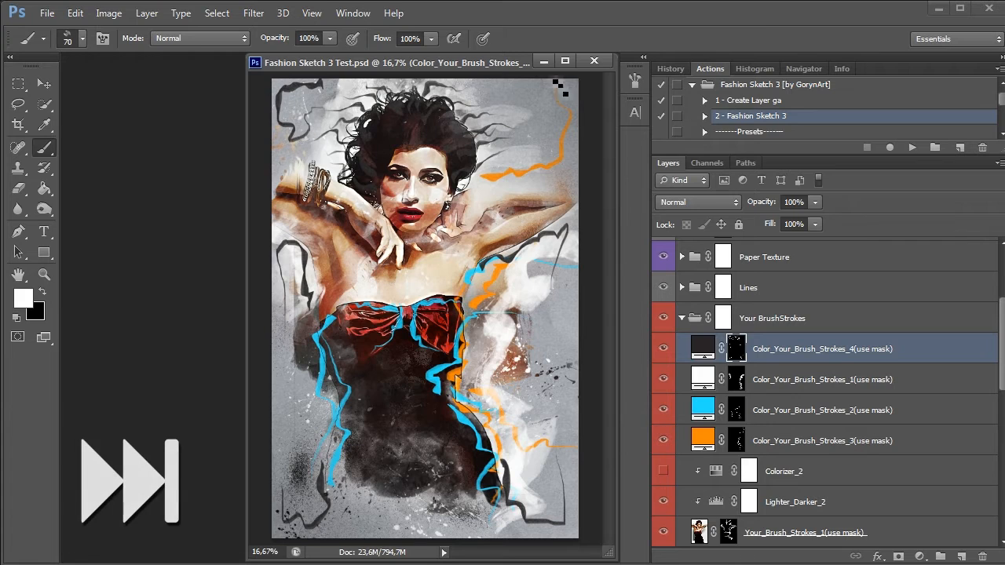
{"action": "mouse_move", "coordinate": [495, 84]}
{"action": "left_mouse_down"}
{"action": "mouse_move", "coordinate": [561, 91]}
{"action": "mouse_move", "coordinate": [571, 149]}
{"action": "mouse_move", "coordinate": [549, 168]}
{"action": "left_mouse_up"}
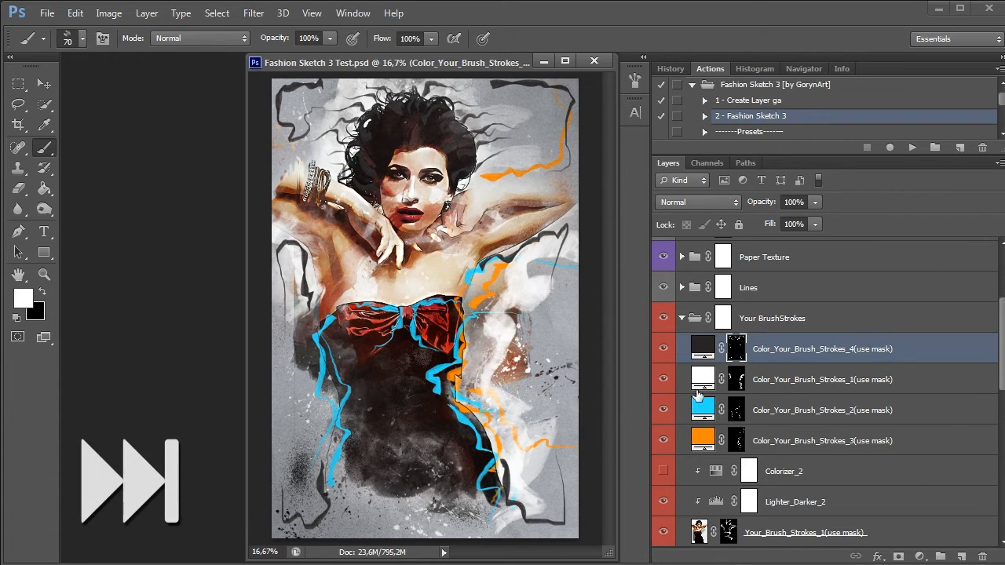
Toggle the Color_Your_Brush_Strokes_4 layer and the whole Your BrushStrokes group off and on to compare the picture with and without them
{"action": "left_click", "coordinate": [662, 350]}
{"action": "left_click", "coordinate": [662, 350]}
{"action": "left_click", "coordinate": [662, 351]}
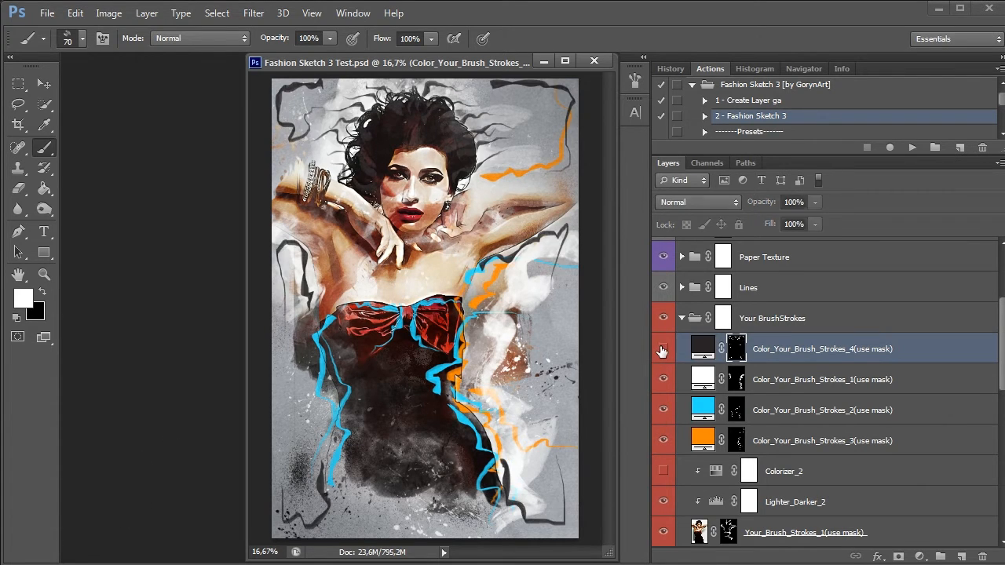
{"action": "left_click", "coordinate": [662, 350]}
{"action": "left_click", "coordinate": [662, 351]}
{"action": "left_click", "coordinate": [662, 351]}
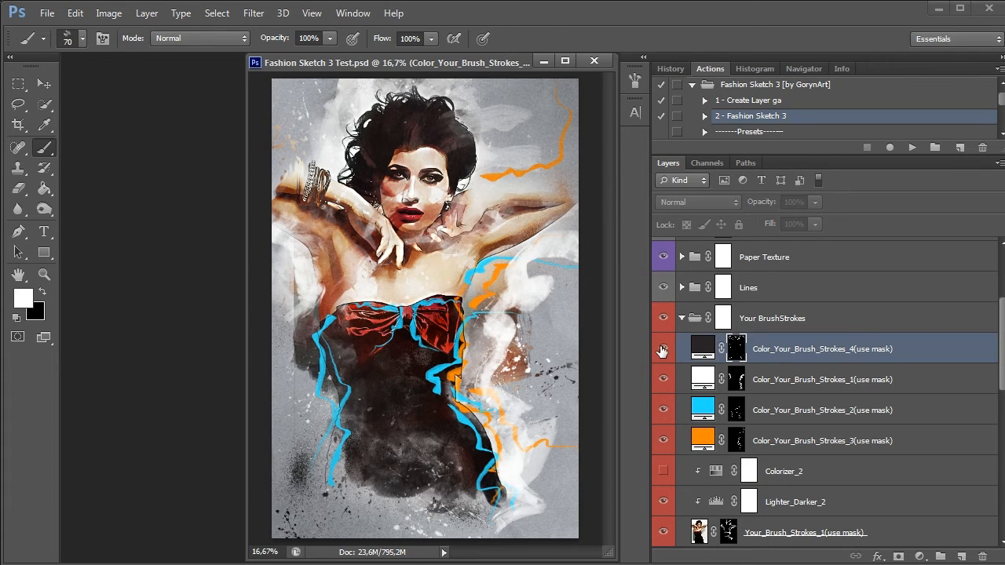
{"action": "left_click", "coordinate": [662, 350]}
{"action": "left_click", "coordinate": [663, 319]}
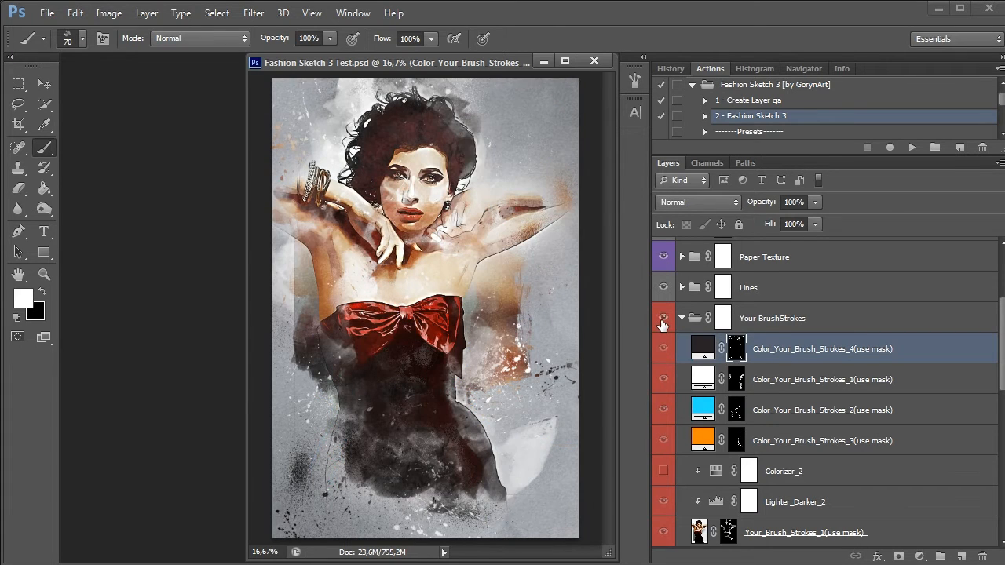
{"action": "left_click", "coordinate": [663, 318]}
{"action": "left_click", "coordinate": [663, 319]}
{"action": "left_click", "coordinate": [663, 319]}
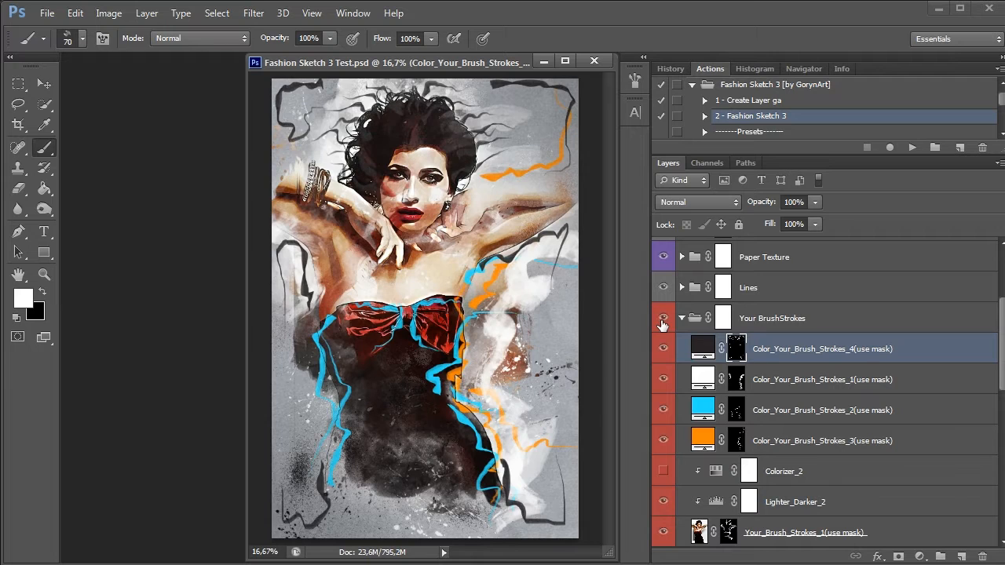
Change the fill colour of the Color_Your_Brush_Strokes_2 layer from blue to purple 9d25af
{"action": "double_click", "coordinate": [709, 410]}
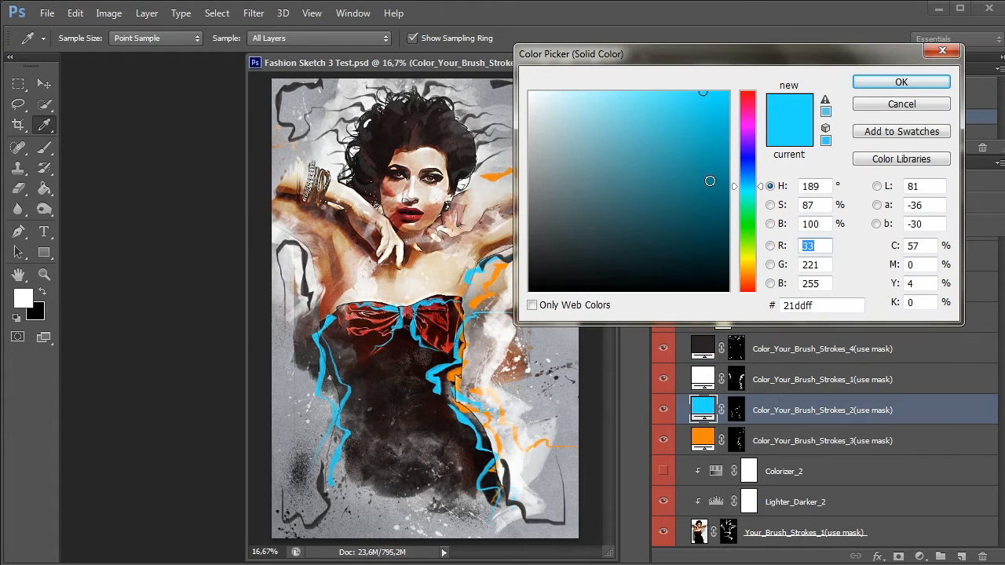
{"action": "left_click_drag", "start_coordinate": [747, 187], "coordinate": [752, 129]}
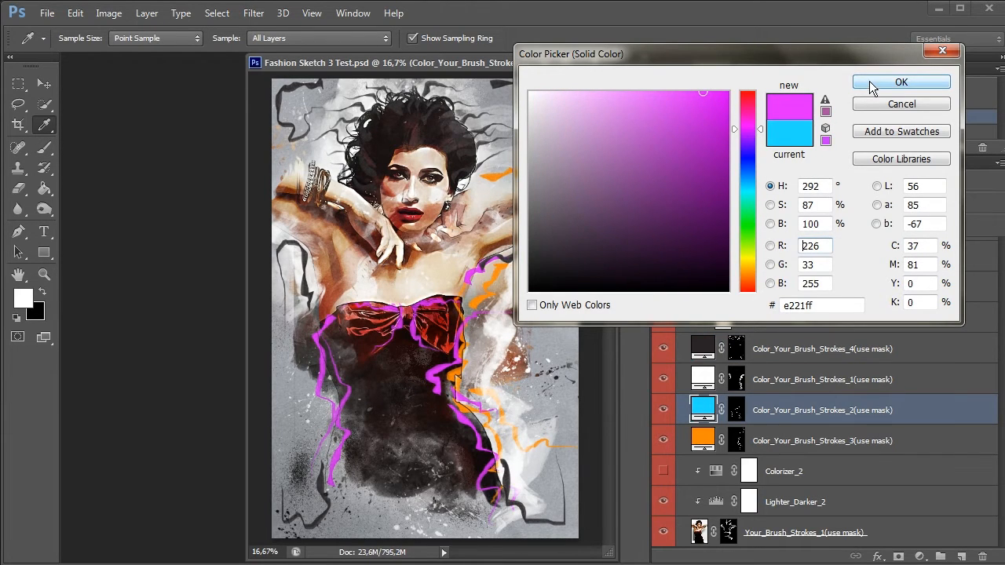
{"action": "left_click", "coordinate": [703, 157]}
{"action": "left_click", "coordinate": [689, 150]}
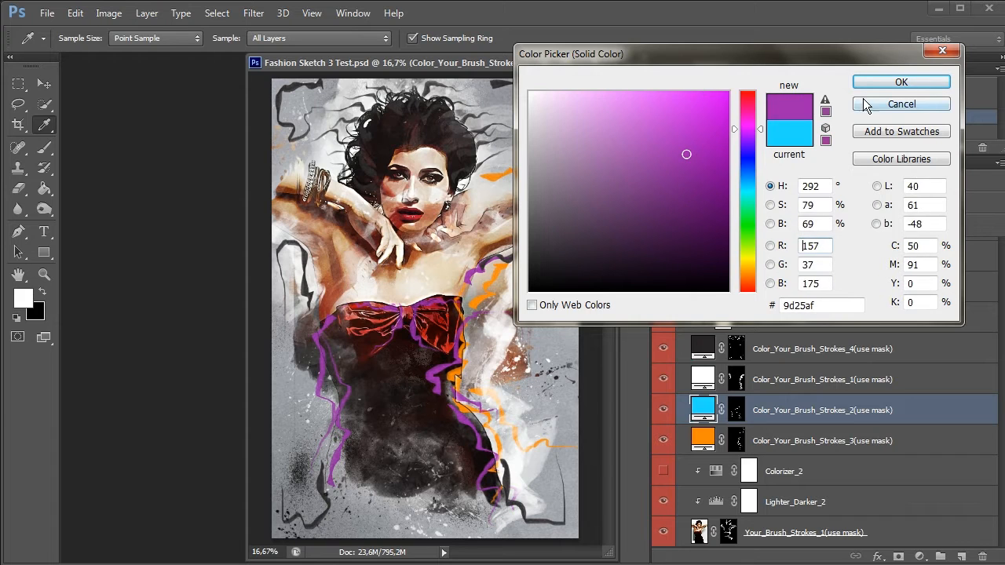
{"action": "left_click", "coordinate": [883, 81]}
Change the fill colour of the Color_Your_Brush_Strokes_3 layer to pinkish red fd0053, and toggle the dark stroke layer to compare
{"action": "double_click", "coordinate": [704, 441]}
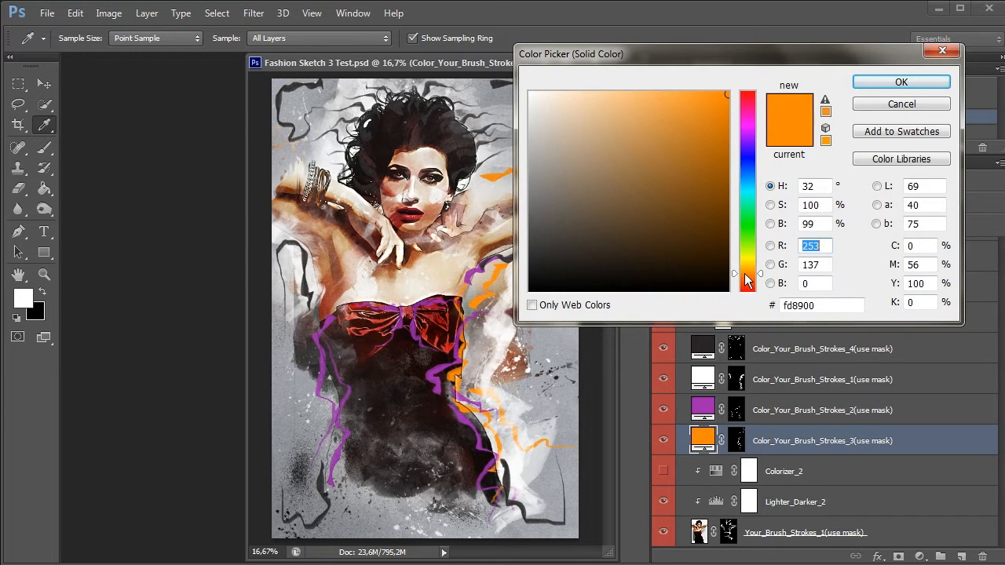
{"action": "left_click_drag", "start_coordinate": [744, 299], "coordinate": [750, 103]}
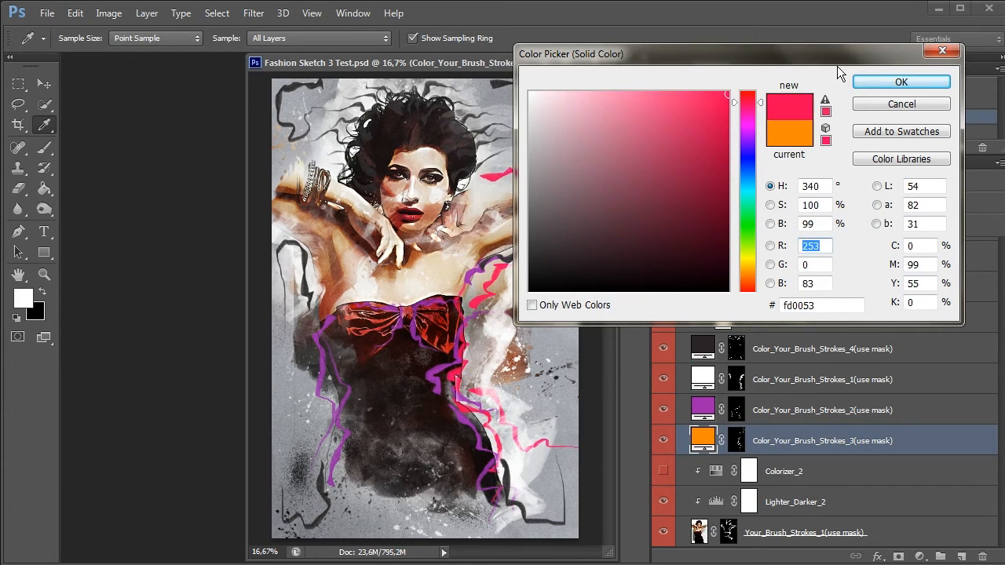
{"action": "left_click", "coordinate": [877, 82]}
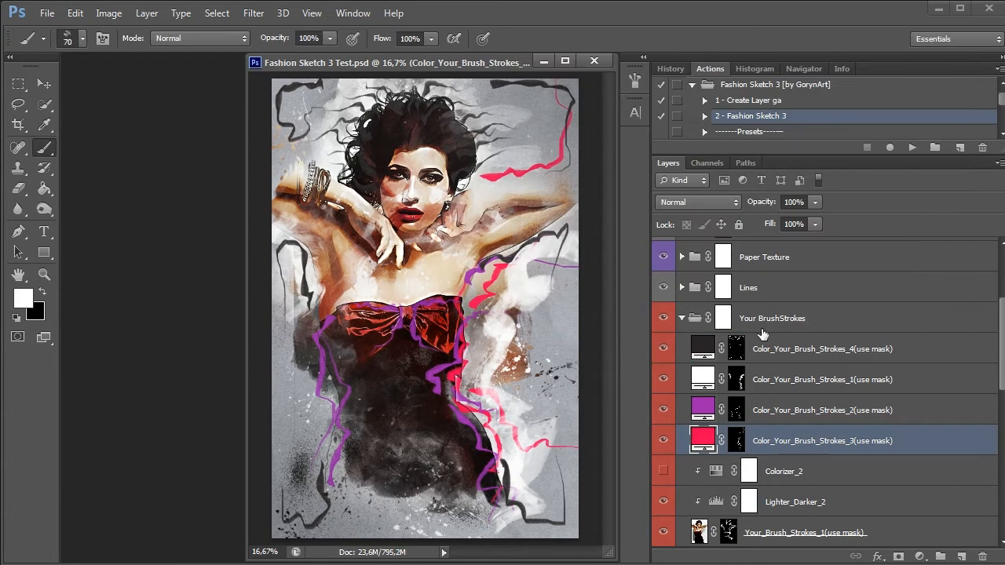
{"action": "left_click", "coordinate": [664, 349]}
{"action": "left_click", "coordinate": [663, 349]}
Enlarge the actions list to reveal the Fashion Sketch 3 presets, and play the [+] Dark Paper preset
{"action": "left_click_drag", "start_coordinate": [826, 153], "coordinate": [826, 283]}
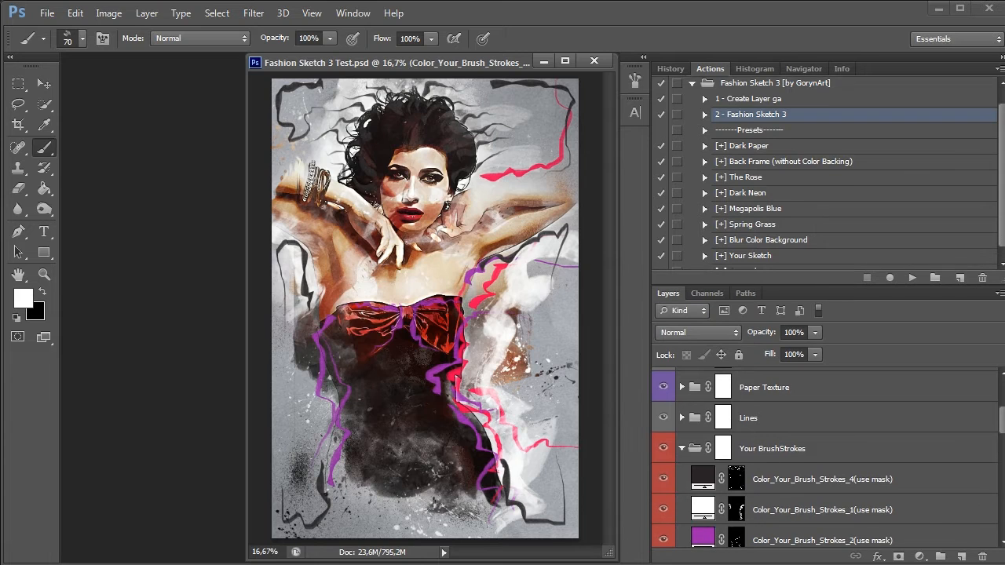
{"action": "scroll", "coordinate": [993, 190], "scroll_direction": "down", "scroll_amount": 1}
{"action": "left_click", "coordinate": [779, 138]}
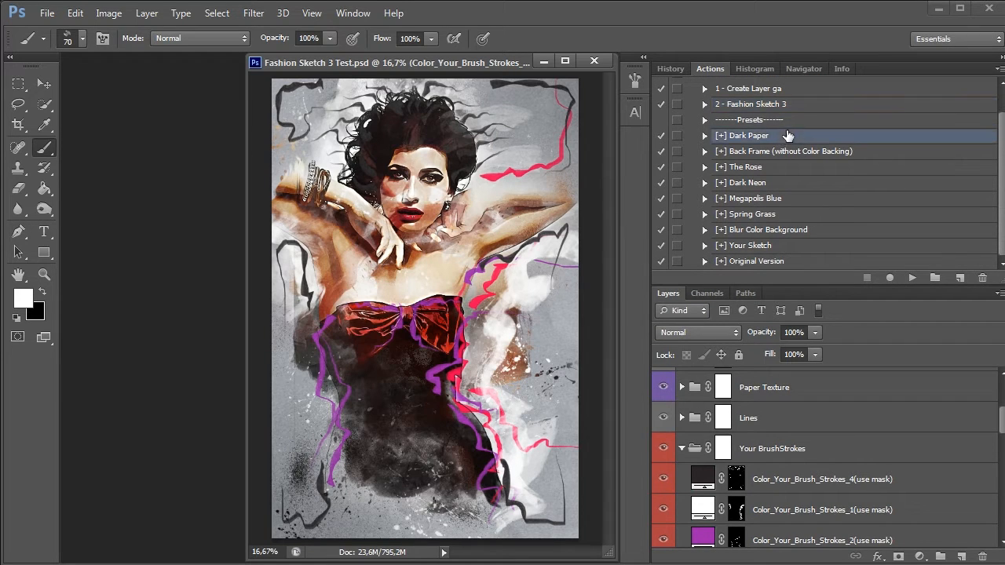
{"action": "left_click", "coordinate": [912, 278]}
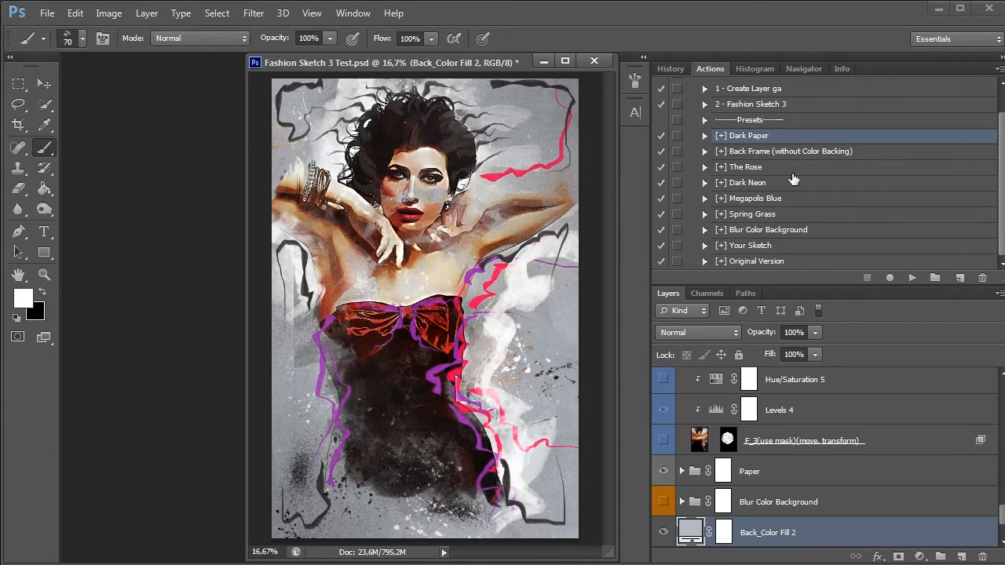
Play the [+] Back Frame (without Color Backing) preset and bring the Your BrushStrokes layers back into view
{"action": "left_click", "coordinate": [785, 153]}
{"action": "left_click", "coordinate": [912, 278]}
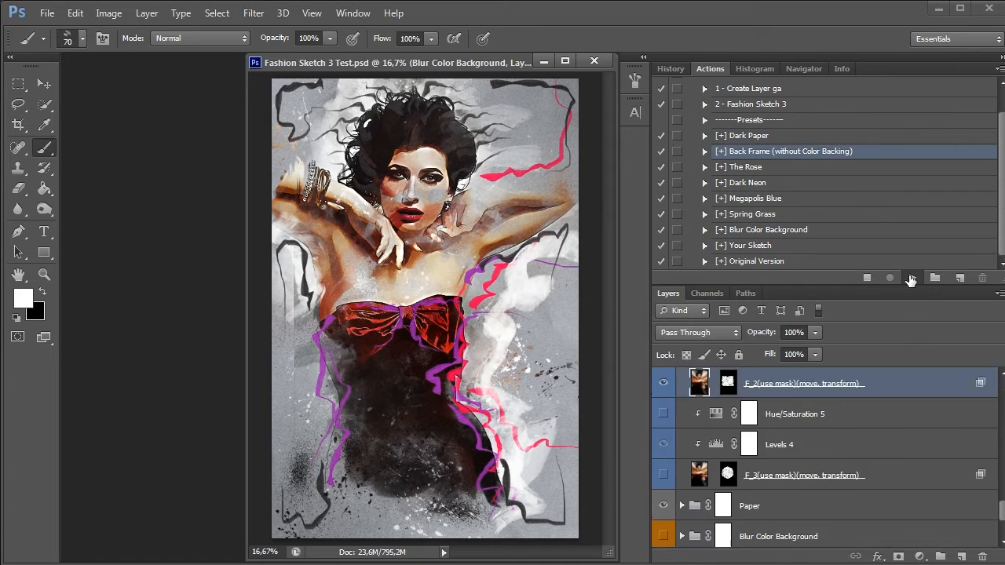
{"action": "scroll", "coordinate": [826, 526], "scroll_direction": "down", "scroll_amount": 1}
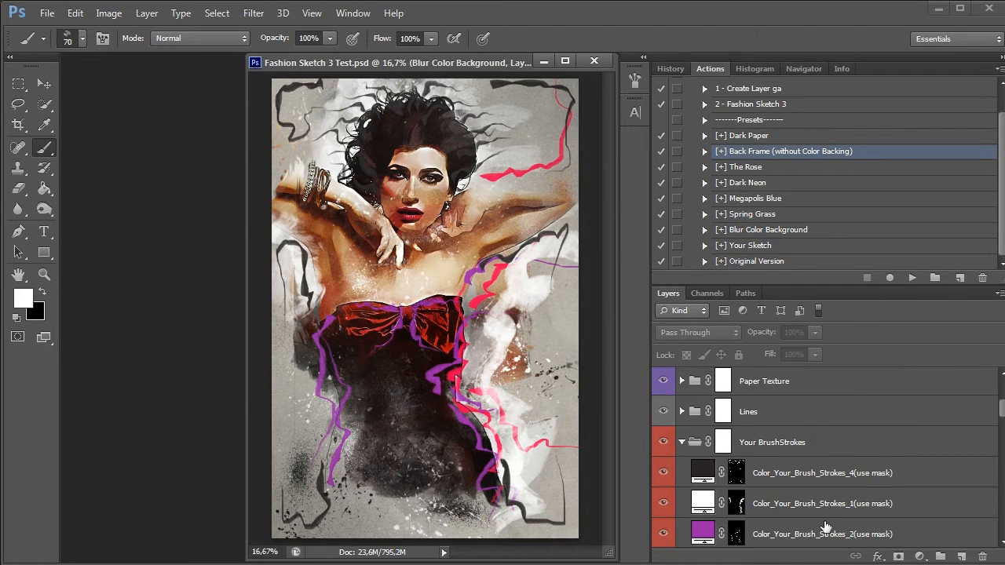
{"action": "scroll", "coordinate": [826, 527], "scroll_direction": "down", "scroll_amount": 2}
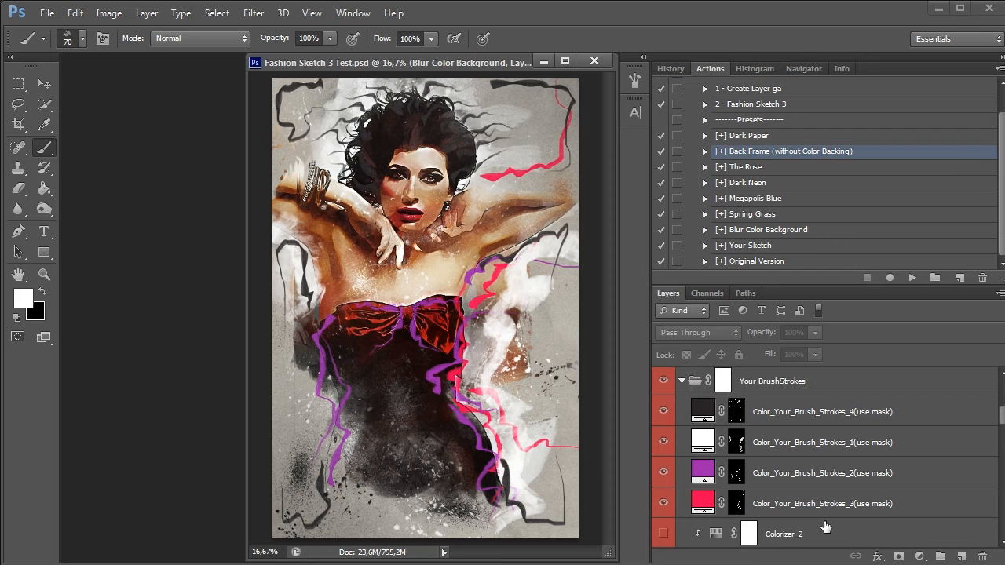
Play the [+] The Rose preset on the portrait
{"action": "left_click", "coordinate": [746, 167]}
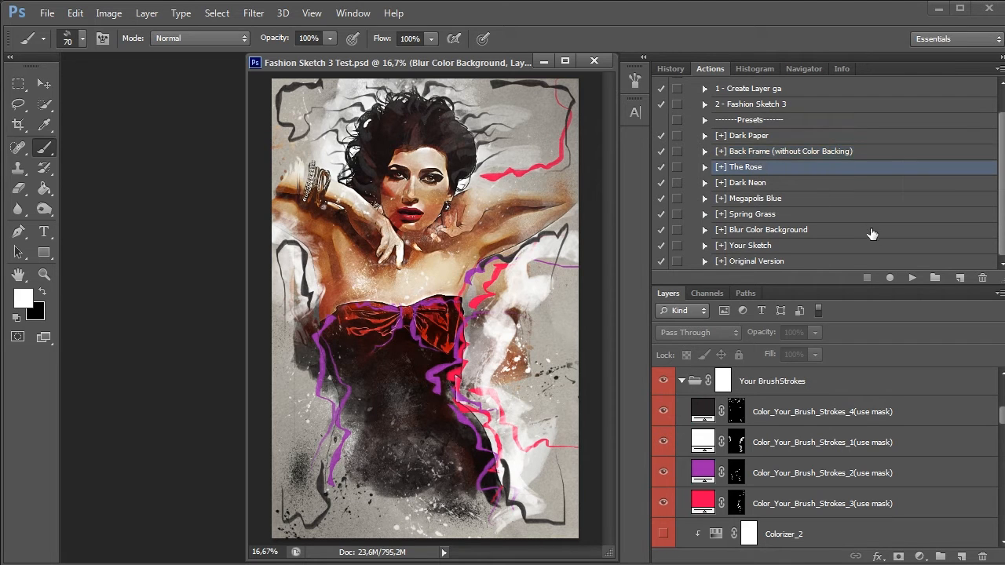
{"action": "left_click", "coordinate": [913, 278]}
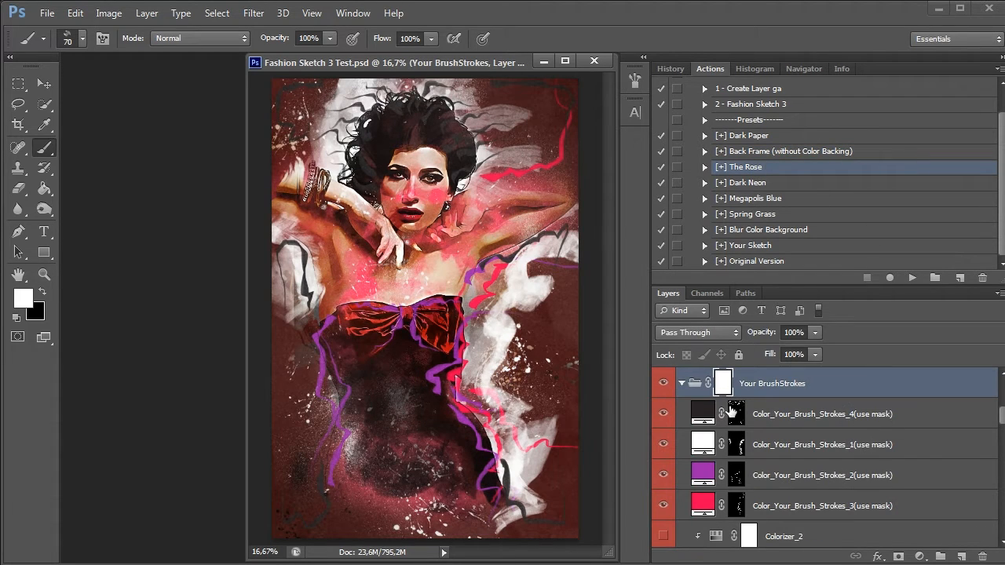
Toggle the Your BrushStrokes group to compare, and hide the white Color_Your_Brush_Strokes_1 layer
{"action": "left_click", "coordinate": [663, 383]}
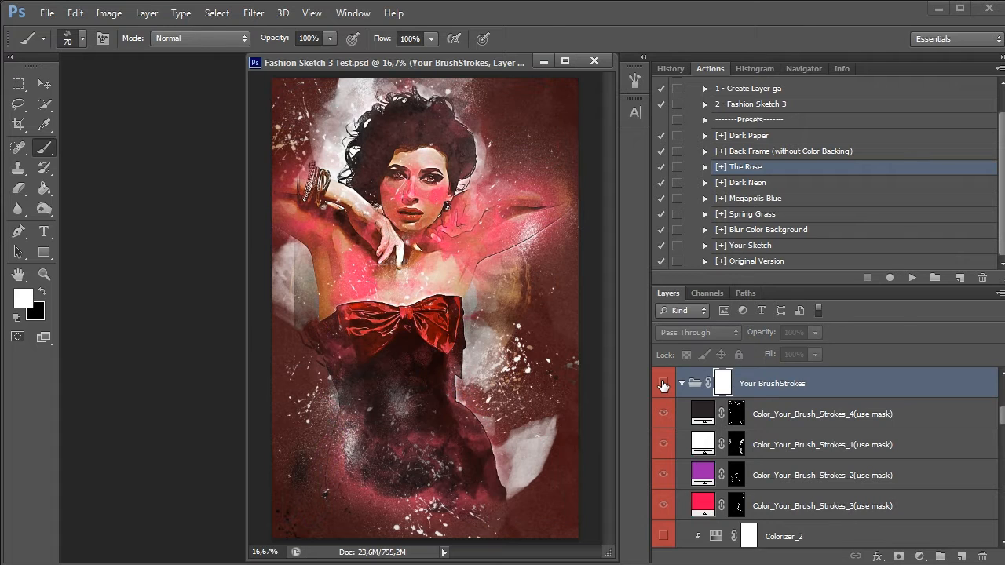
{"action": "left_click", "coordinate": [663, 383]}
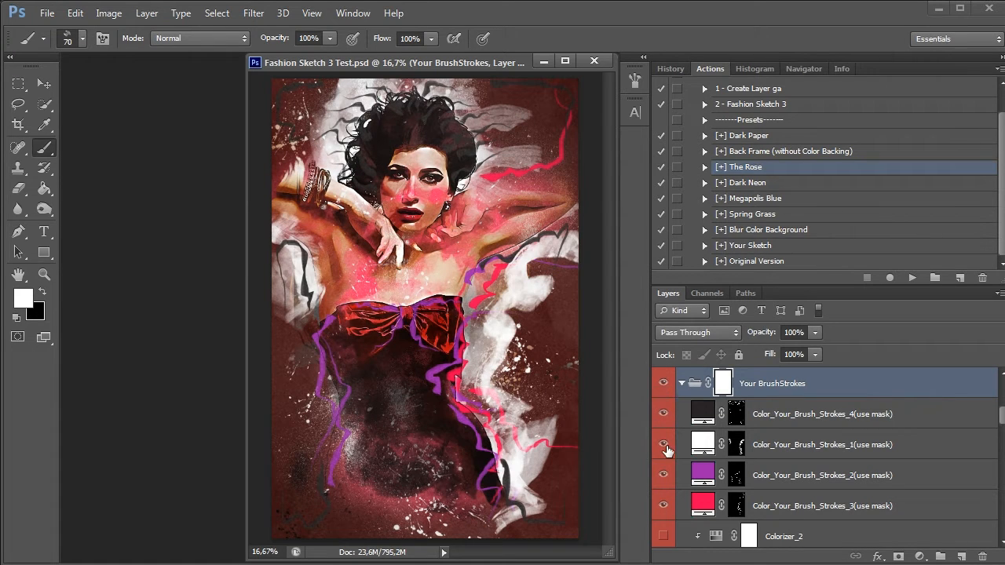
{"action": "left_click", "coordinate": [663, 444]}
{"action": "mouse_move", "coordinate": [664, 416]}
{"action": "left_mouse_down"}
{"action": "mouse_move", "coordinate": [665, 508]}
{"action": "mouse_move", "coordinate": [665, 479]}
{"action": "left_mouse_up"}
{"action": "left_click", "coordinate": [664, 443]}
{"action": "left_click", "coordinate": [664, 414]}
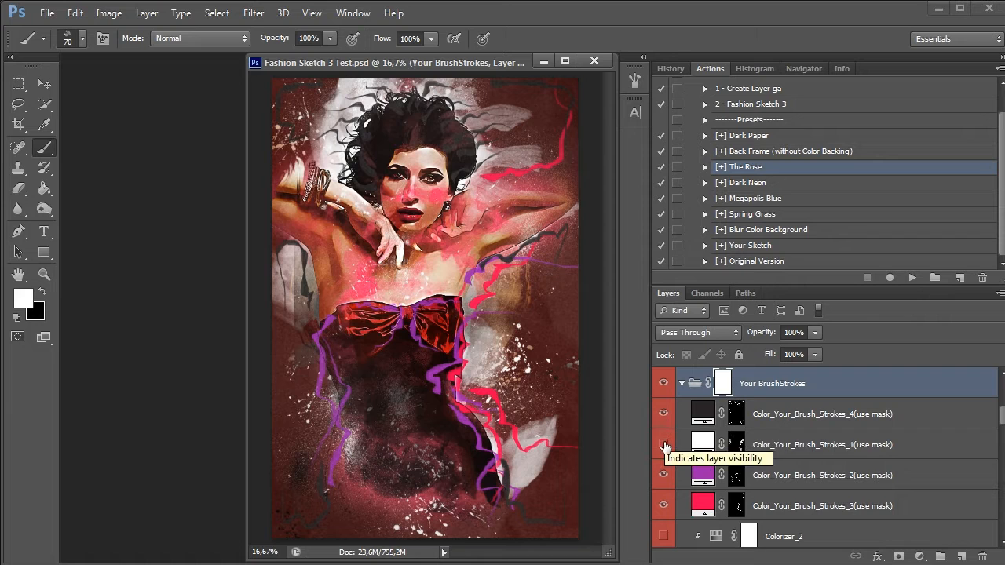
{"action": "left_click", "coordinate": [665, 445]}
{"action": "left_click", "coordinate": [665, 445]}
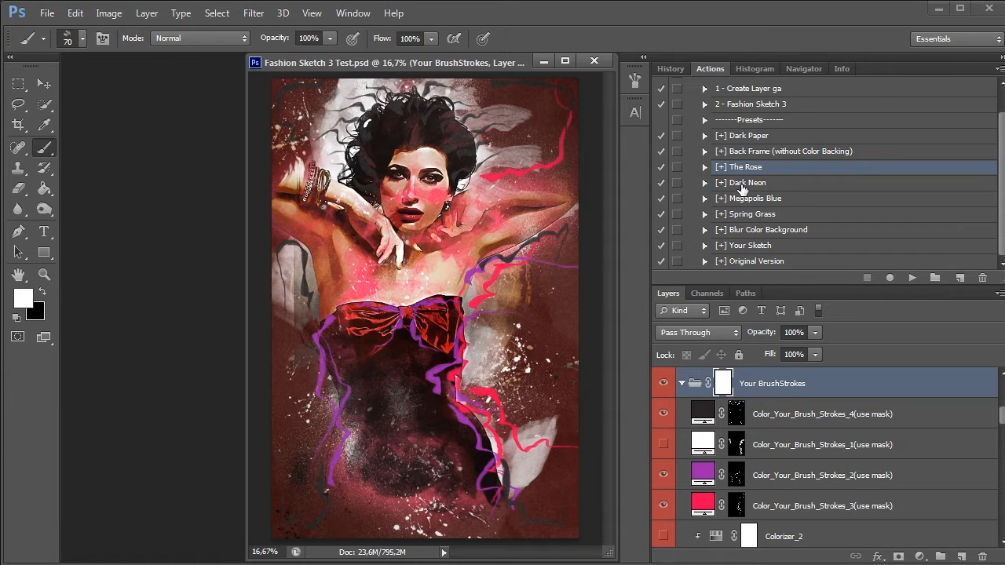
Play the [+] Dark Neon preset, and toggle the Your BrushStrokes group off and on to compare
{"action": "left_click", "coordinate": [742, 187]}
{"action": "left_click", "coordinate": [911, 279]}
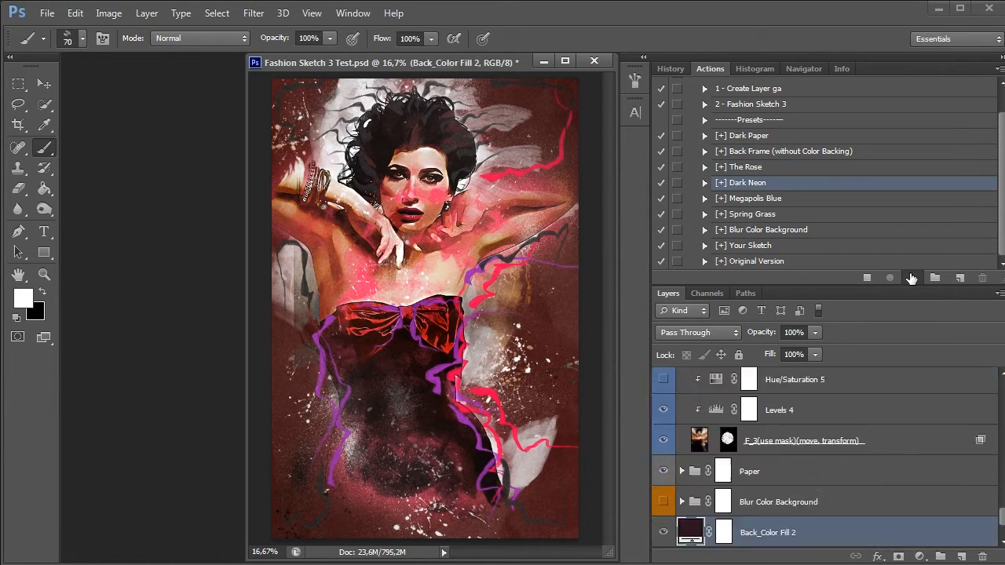
{"action": "left_click", "coordinate": [660, 384]}
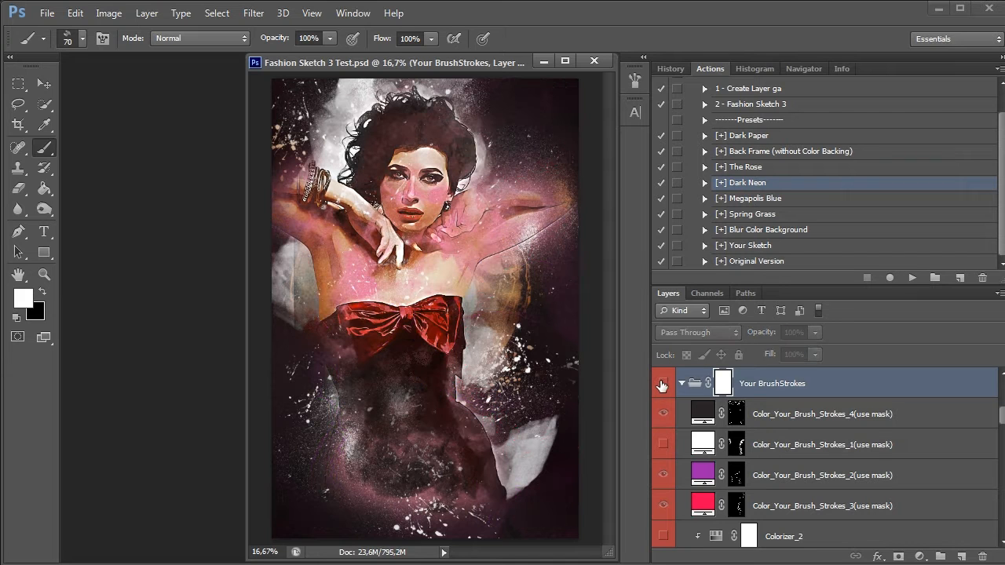
{"action": "left_click", "coordinate": [662, 383]}
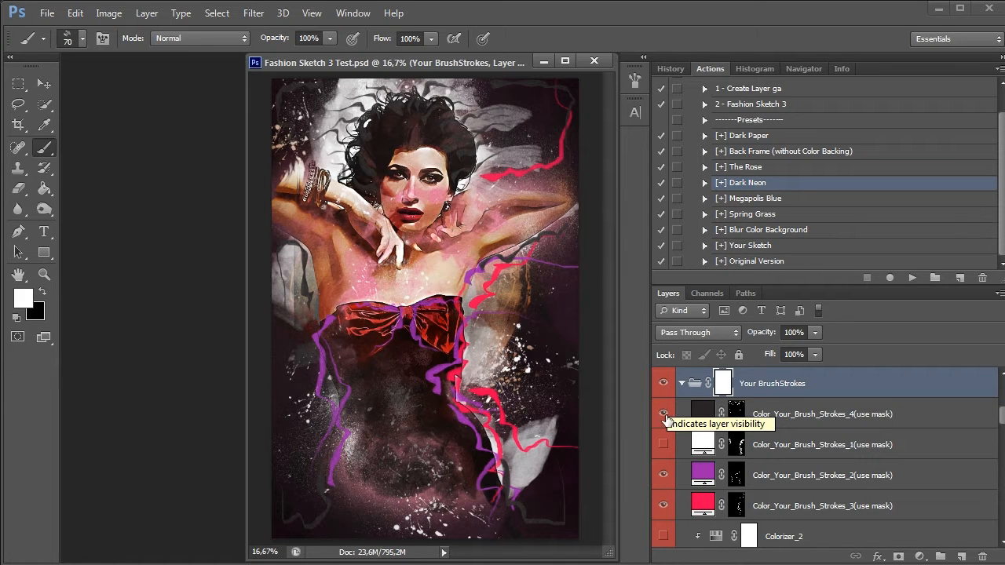
Try combinations of the coloured stroke layers, leaving only the white Color_Your_Brush_Strokes_1 and pinkish red Color_Your_Brush_Strokes_3 layers shown
{"action": "left_click_drag", "start_coordinate": [663, 475], "coordinate": [663, 506]}
{"action": "left_click", "coordinate": [663, 444]}
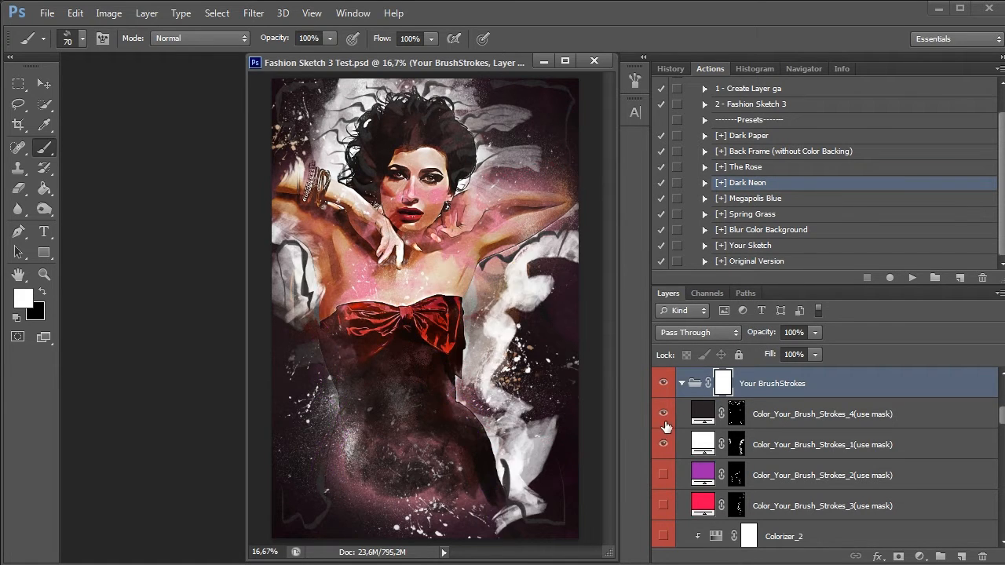
{"action": "left_click", "coordinate": [664, 413]}
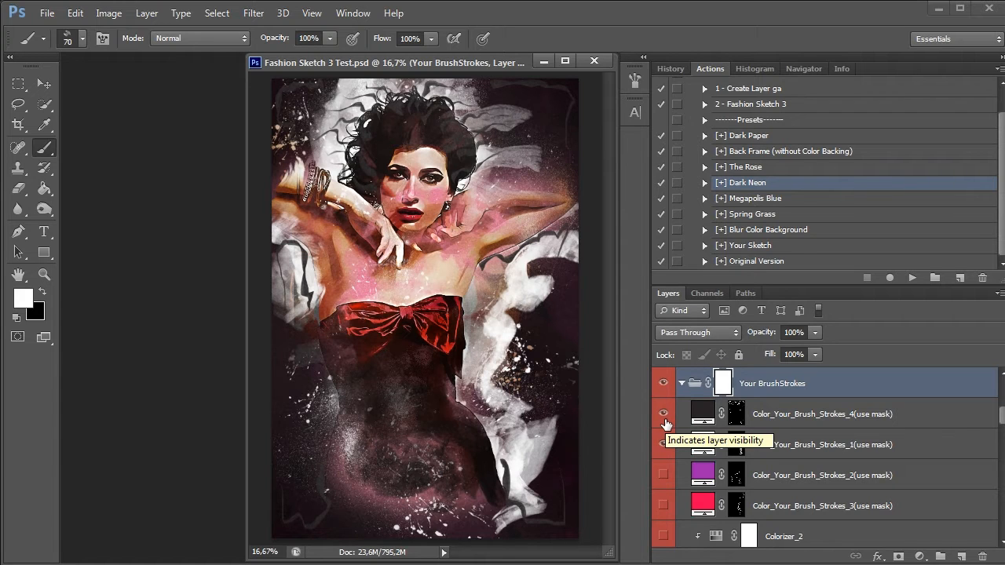
{"action": "left_click", "coordinate": [664, 418]}
{"action": "left_click", "coordinate": [663, 475]}
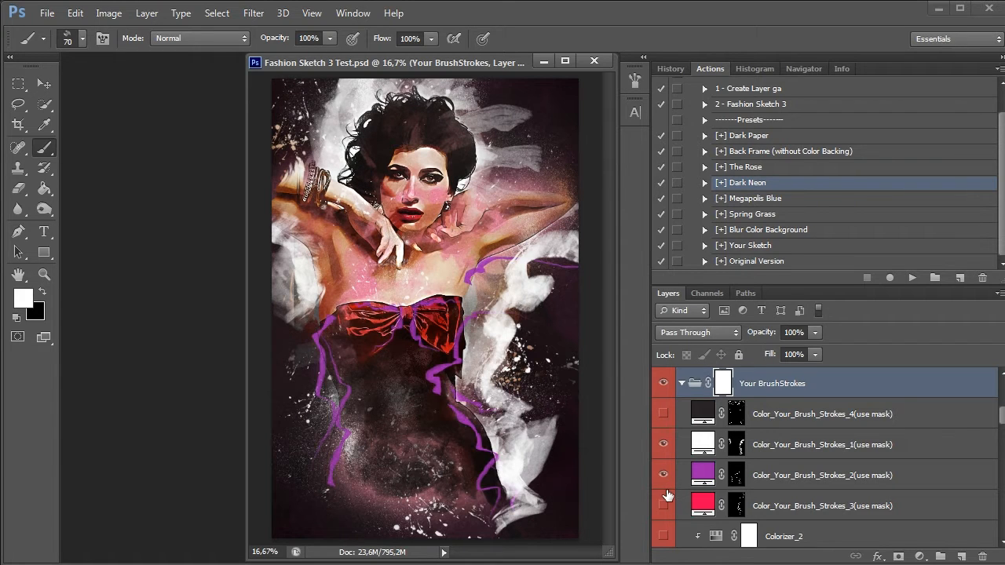
{"action": "left_click", "coordinate": [664, 503]}
{"action": "left_click", "coordinate": [664, 475]}
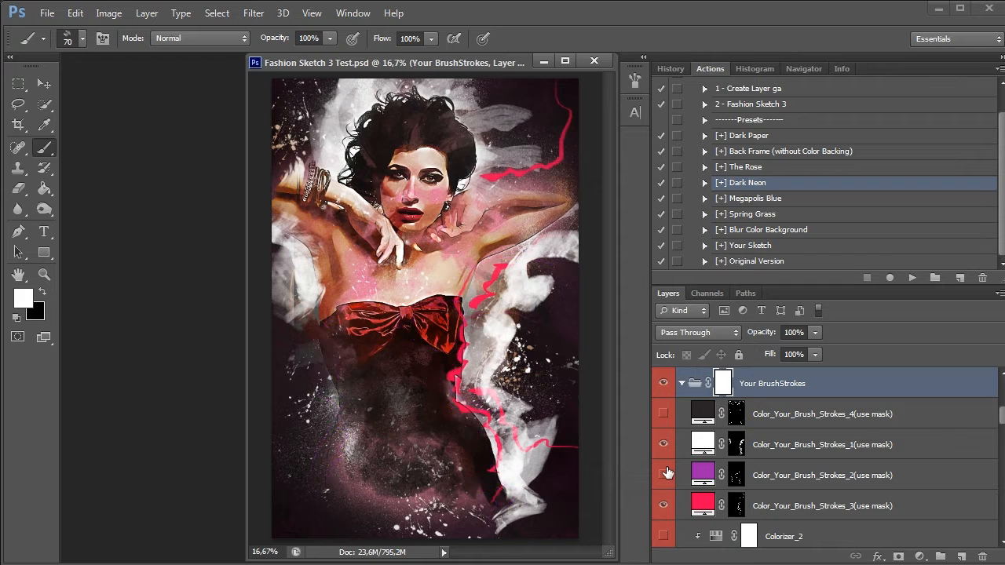
Play the [+] Megapolis Blue preset, and show the dark Color_Your_Brush_Strokes_4 and purple Color_Your_Brush_Strokes_2 layers
{"action": "left_click", "coordinate": [742, 199]}
{"action": "left_click", "coordinate": [912, 278]}
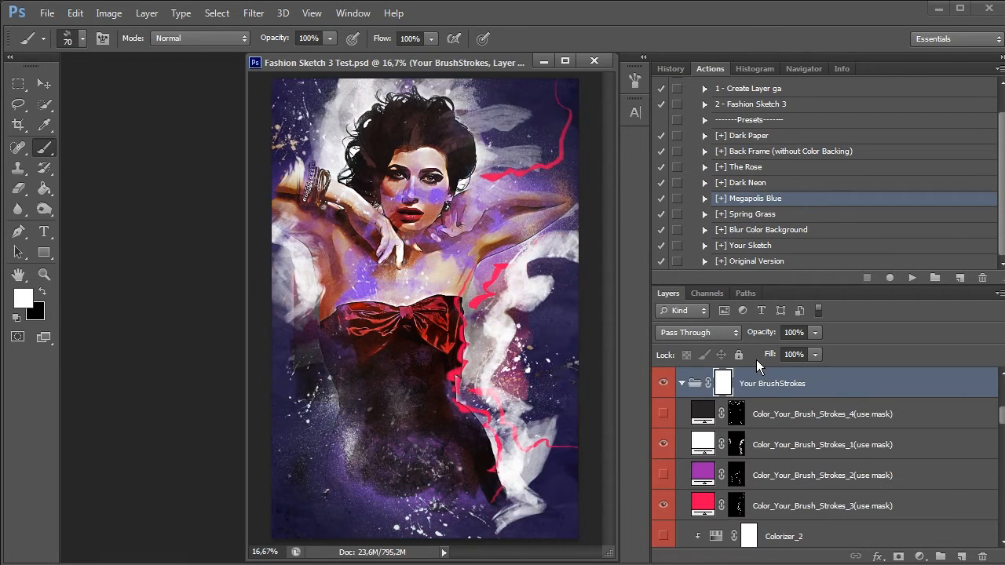
{"action": "left_click", "coordinate": [664, 414]}
{"action": "left_click", "coordinate": [664, 475]}
Toggle the Your BrushStrokes group to compare the portrait with and without strokes, leaving the group hidden
{"action": "left_click", "coordinate": [662, 384]}
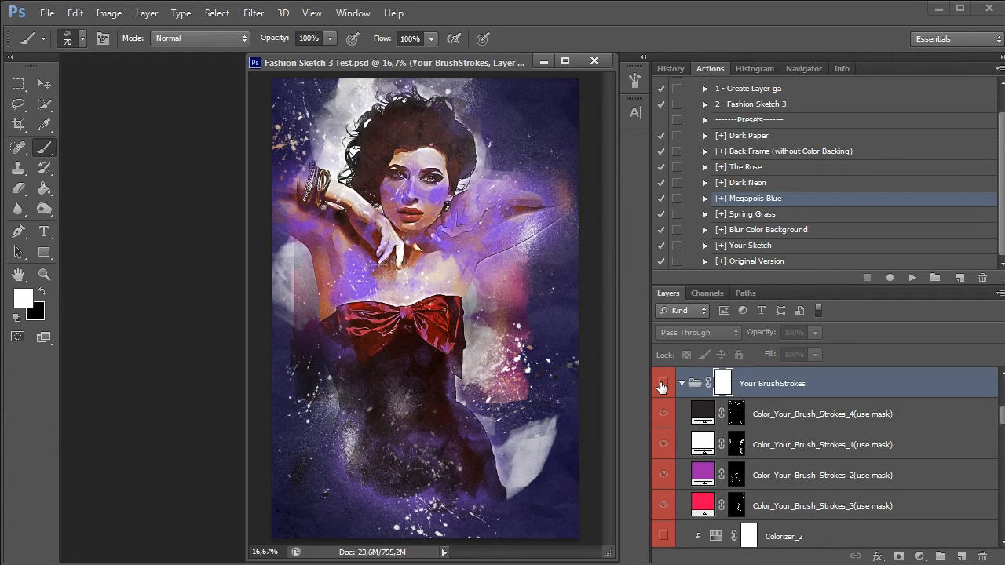
{"action": "left_click", "coordinate": [662, 384]}
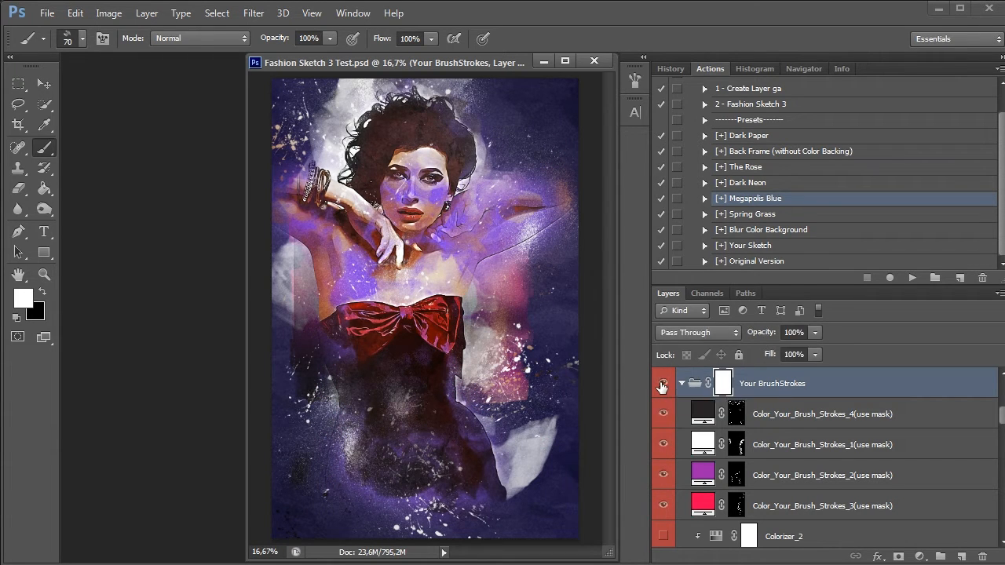
{"action": "left_click", "coordinate": [662, 384]}
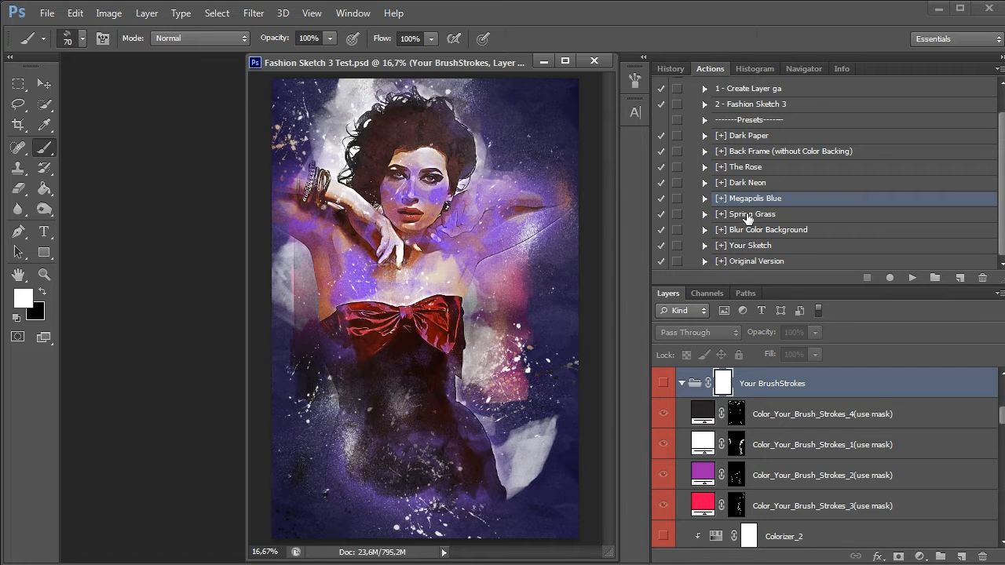
Play the [+] Spring Grass preset and show the Your BrushStrokes group again
{"action": "left_click", "coordinate": [746, 217]}
{"action": "left_click", "coordinate": [912, 278]}
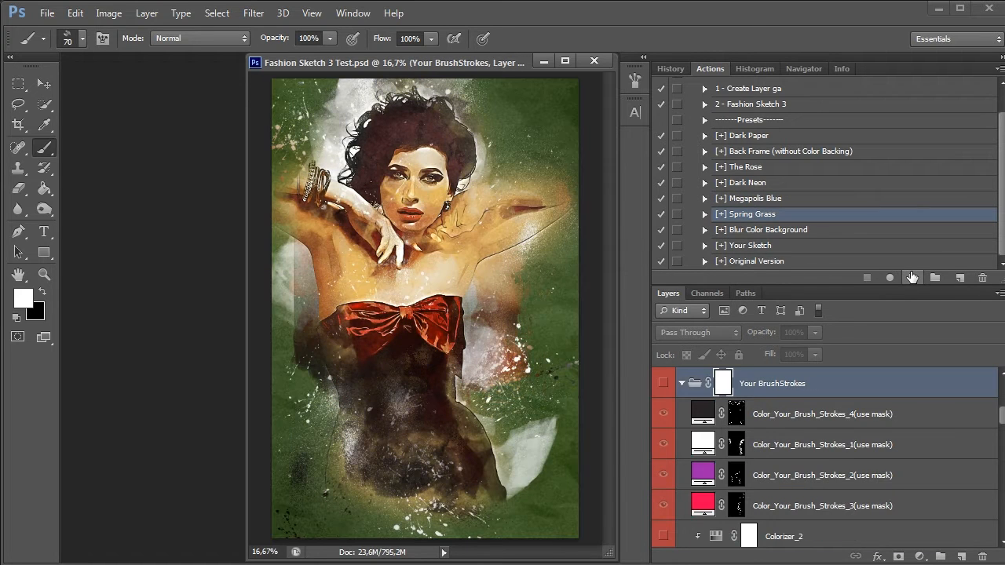
{"action": "left_click", "coordinate": [662, 384]}
Hide the purple stroke layer, and change the fill colour of Color_Your_Brush_Strokes_3 to light green 8ee256
{"action": "left_click_drag", "start_coordinate": [664, 476], "coordinate": [664, 509]}
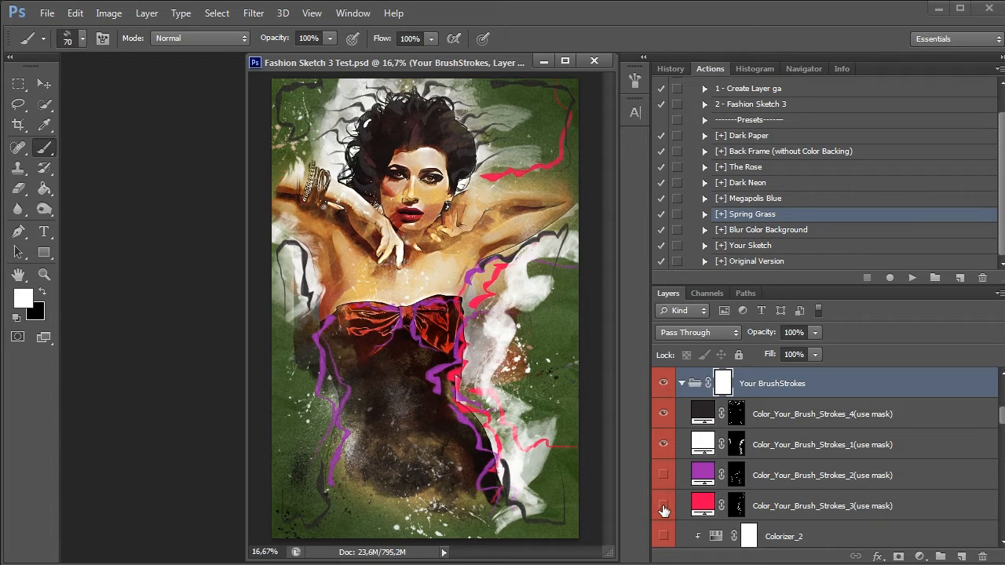
{"action": "left_click", "coordinate": [663, 506]}
{"action": "double_click", "coordinate": [703, 503]}
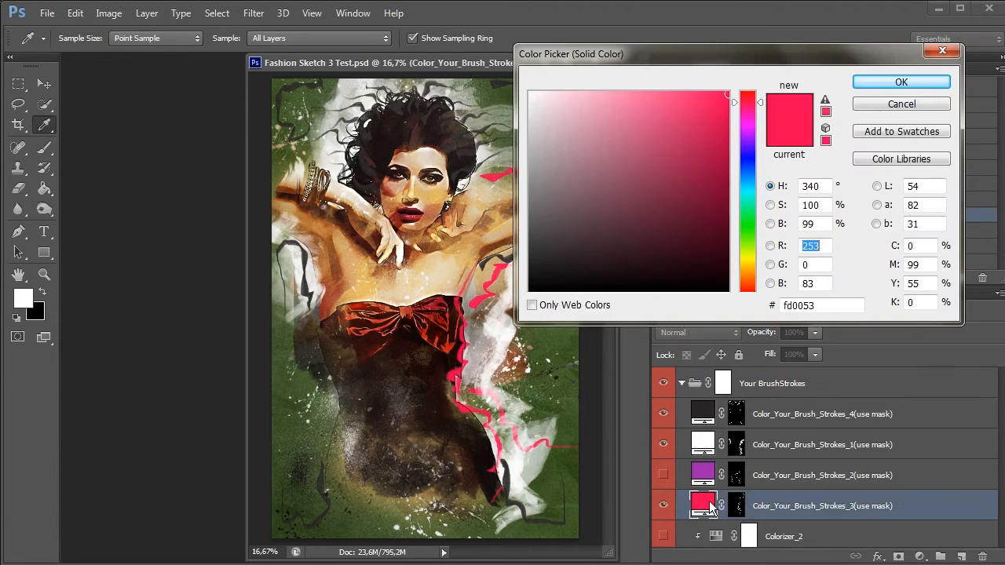
{"action": "left_click_drag", "start_coordinate": [752, 117], "coordinate": [751, 243]}
{"action": "mouse_move", "coordinate": [678, 94]}
{"action": "left_mouse_down"}
{"action": "mouse_move", "coordinate": [665, 117]}
{"action": "mouse_move", "coordinate": [653, 113]}
{"action": "left_mouse_up"}
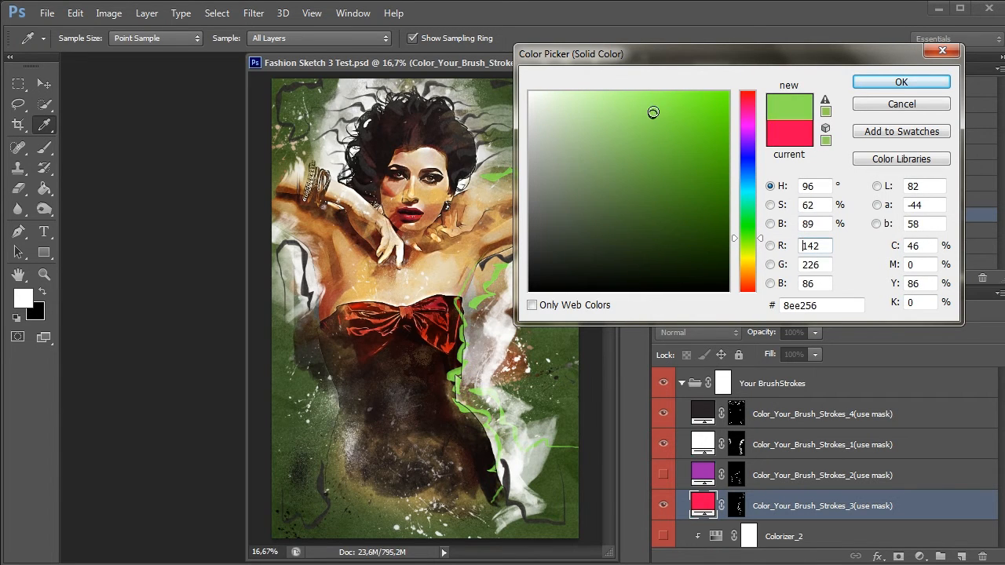
{"action": "left_click", "coordinate": [901, 82]}
Show the Color_Your_Brush_Strokes_2 layer and change its fill colour from purple to golden yellow
{"action": "left_click", "coordinate": [663, 475]}
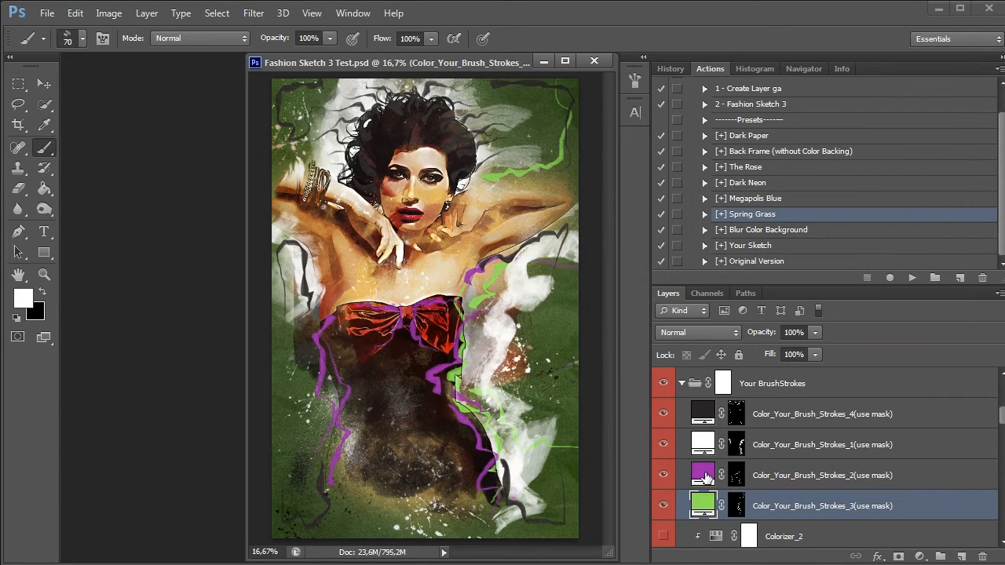
{"action": "double_click", "coordinate": [704, 477]}
{"action": "left_click_drag", "start_coordinate": [745, 253], "coordinate": [749, 264]}
{"action": "left_click", "coordinate": [659, 91]}
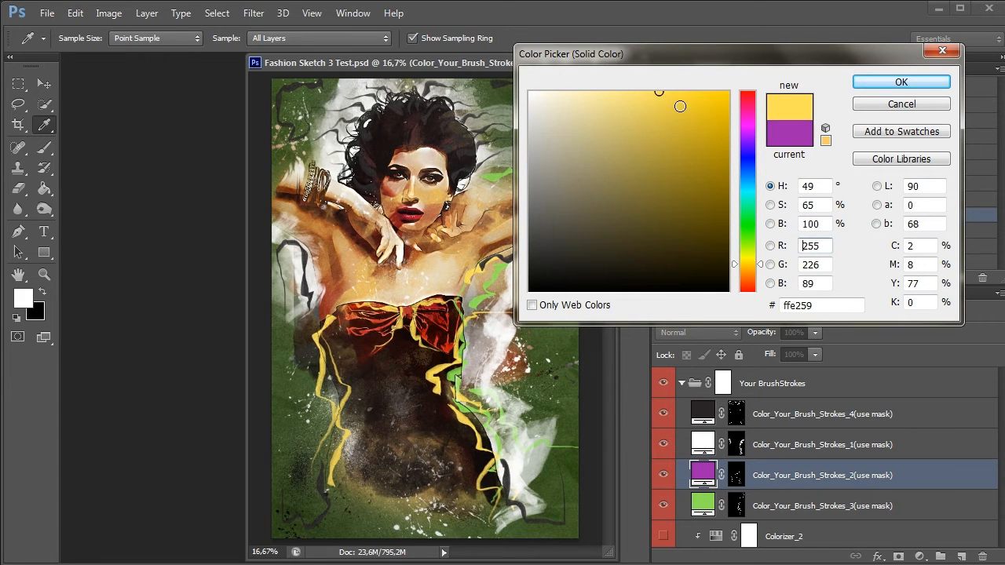
{"action": "left_click", "coordinate": [680, 106]}
{"action": "left_click", "coordinate": [901, 82]}
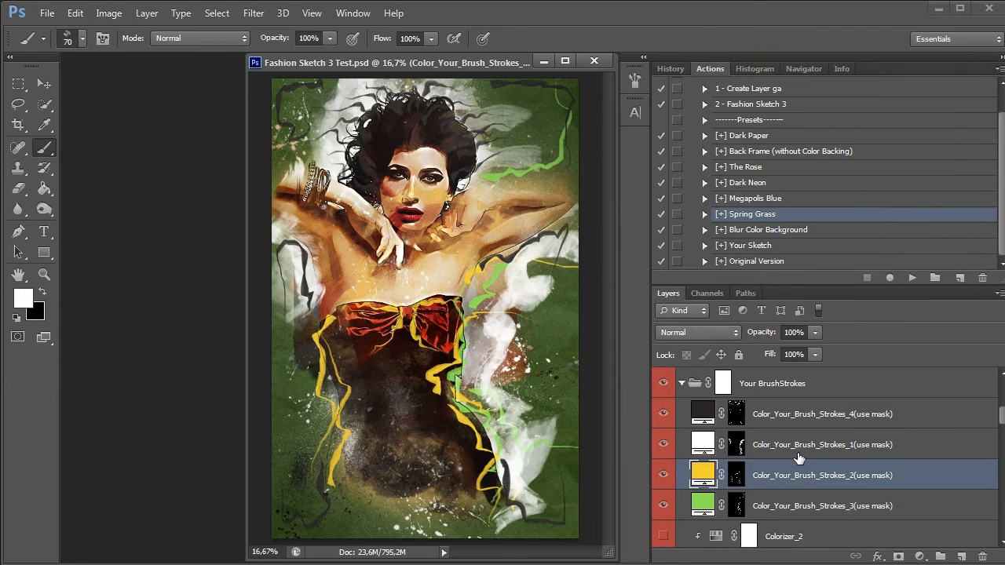
Hide the white Color_Your_Brush_Strokes_1 layer, and hide the whole Your BrushStrokes group
{"action": "mouse_move", "coordinate": [664, 414]}
{"action": "left_mouse_down"}
{"action": "mouse_move", "coordinate": [662, 438]}
{"action": "mouse_move", "coordinate": [662, 422]}
{"action": "left_mouse_up"}
{"action": "left_click", "coordinate": [665, 441]}
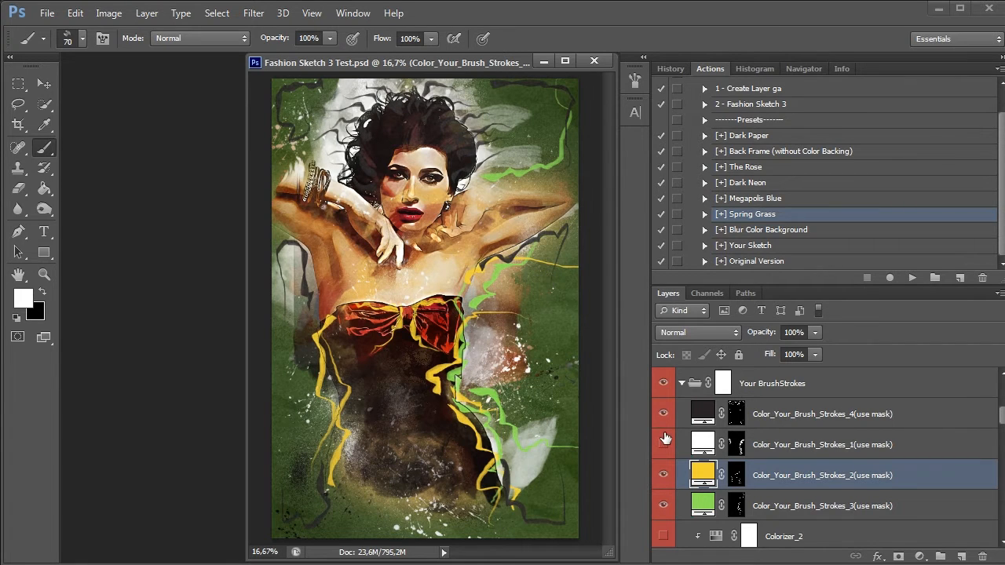
{"action": "left_click", "coordinate": [665, 383]}
Play the [+] Blur Color Background preset, and turn on the Hue/Saturation 2 layer inside the Blur Color Background group
{"action": "left_click", "coordinate": [784, 229]}
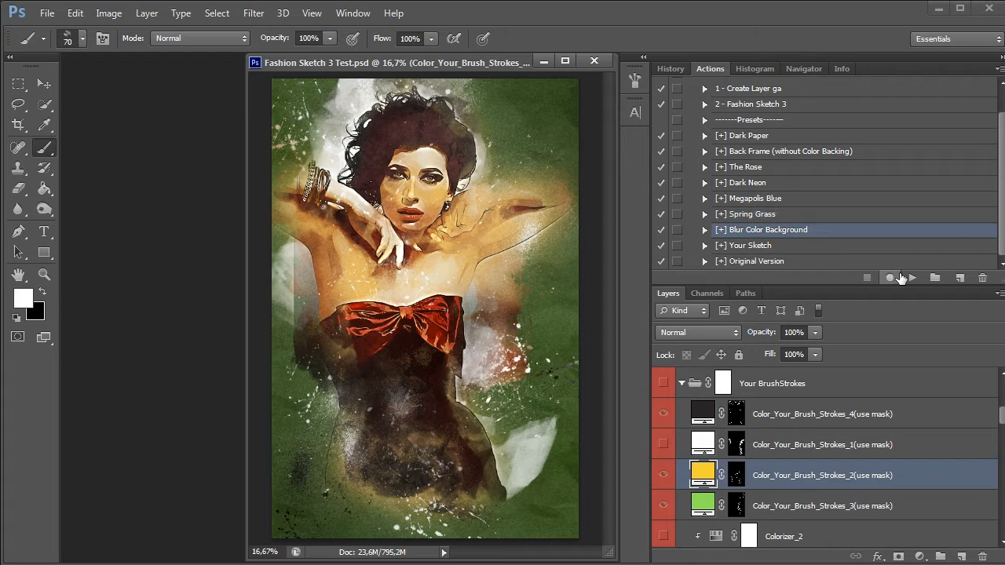
{"action": "left_click", "coordinate": [911, 278]}
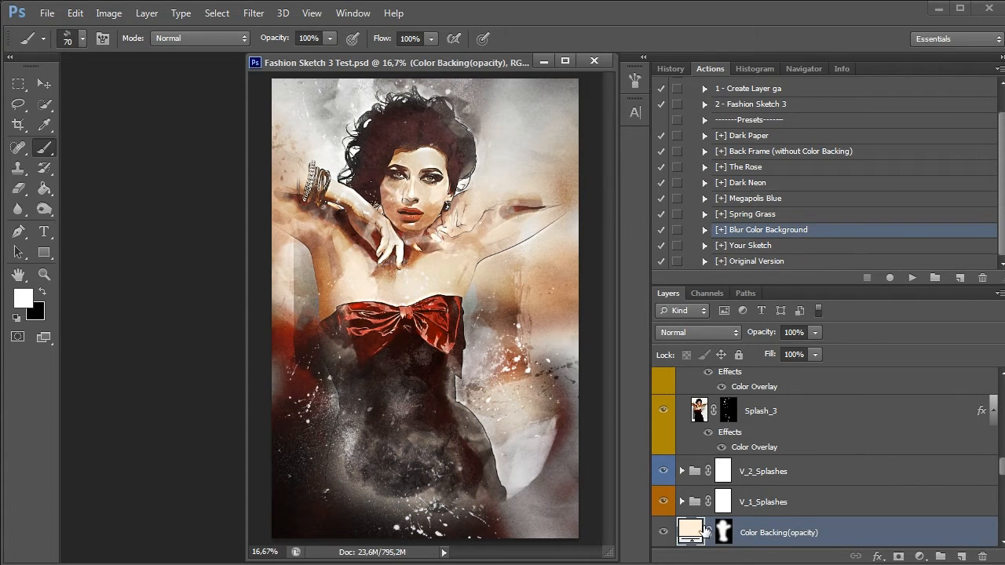
{"action": "scroll", "coordinate": [759, 515], "scroll_direction": "down", "scroll_amount": 6}
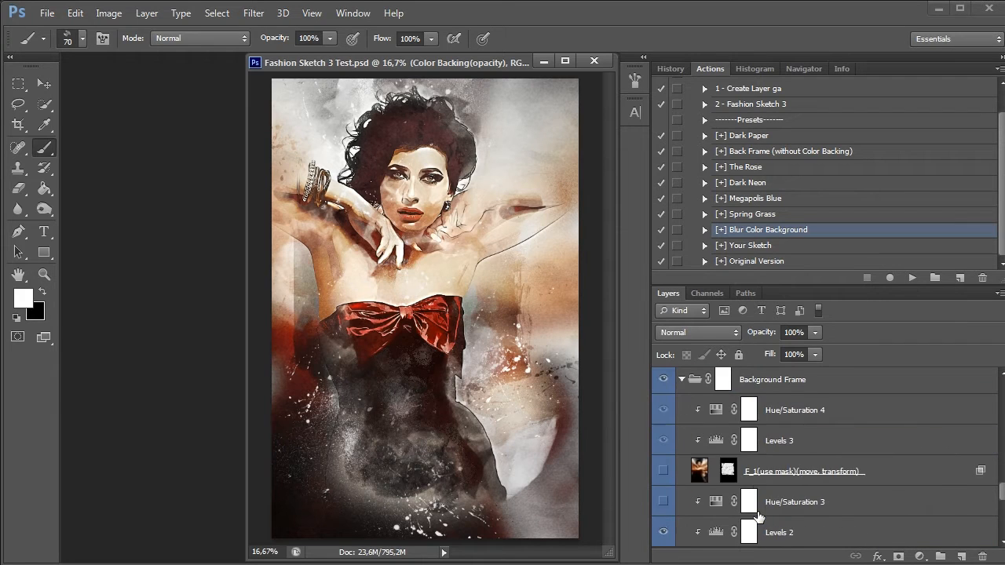
{"action": "scroll", "coordinate": [759, 515], "scroll_direction": "down", "scroll_amount": 4}
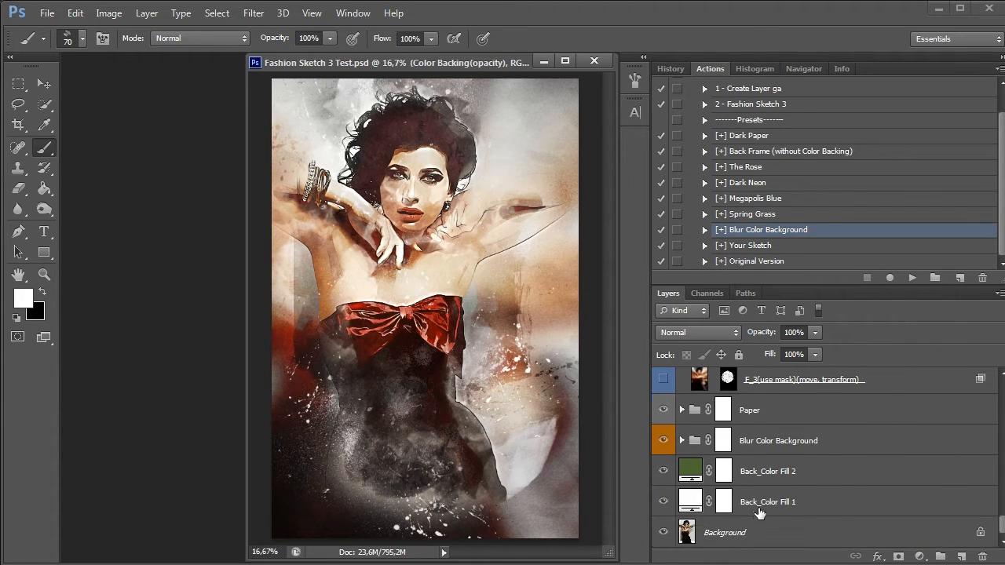
{"action": "left_click", "coordinate": [681, 440]}
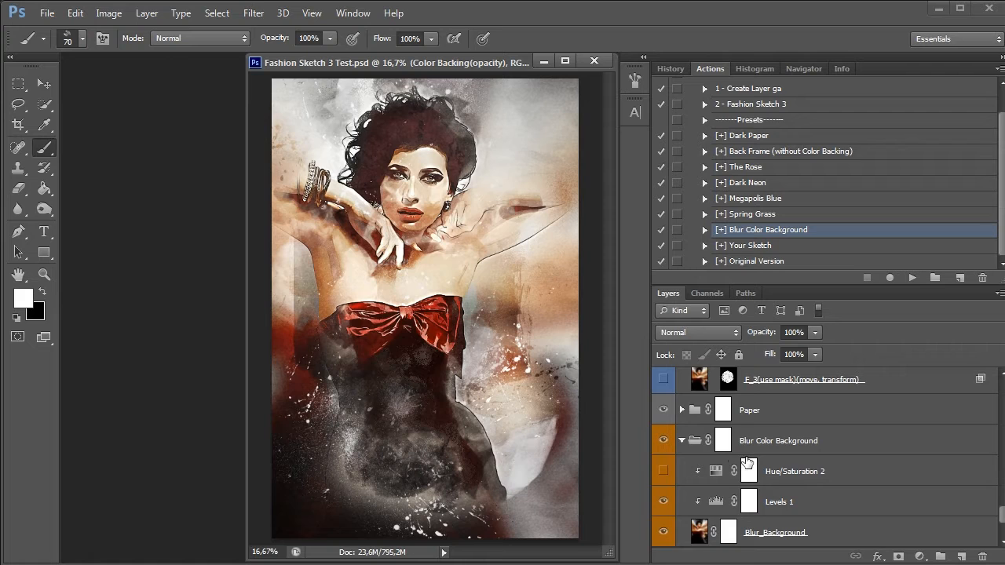
{"action": "scroll", "coordinate": [748, 464], "scroll_direction": "down", "scroll_amount": 3}
{"action": "left_click", "coordinate": [664, 381]}
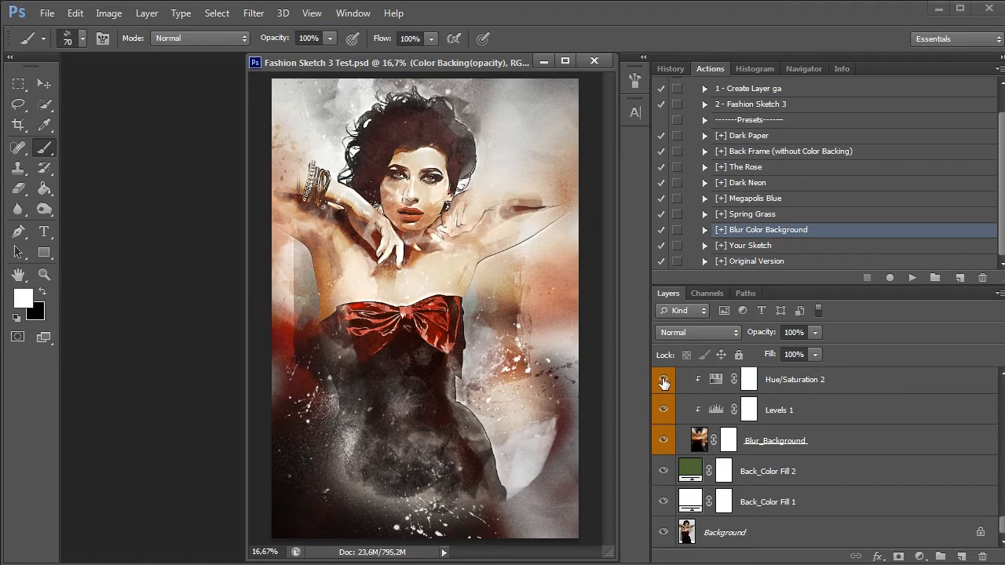
Try different hues on the Hue/Saturation 2 adjustment of the blurred background, and settle on a hue of -180
{"action": "double_click", "coordinate": [710, 378]}
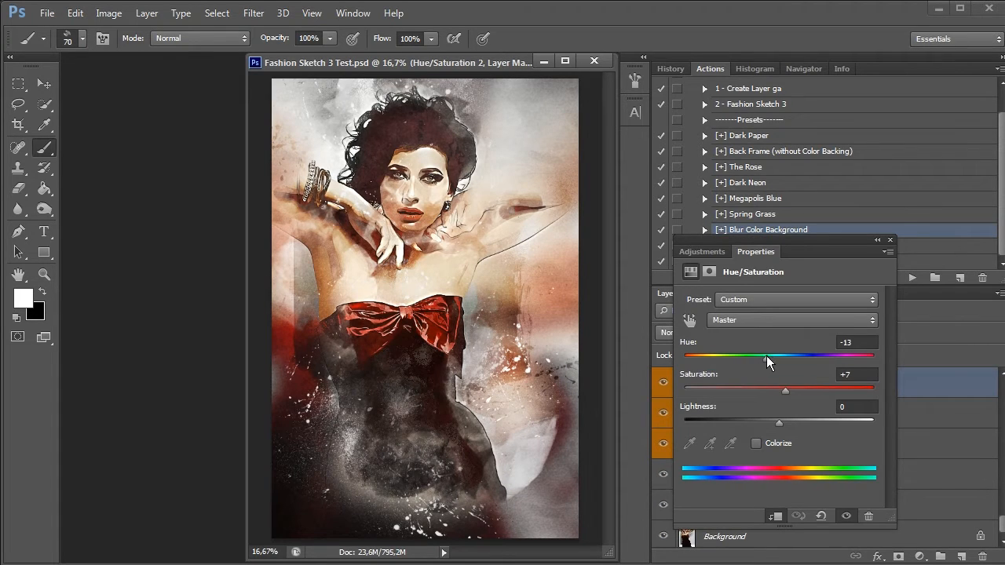
{"action": "left_click_drag", "start_coordinate": [768, 357], "coordinate": [684, 362]}
{"action": "mouse_move", "coordinate": [812, 355]}
{"action": "left_mouse_down"}
{"action": "mouse_move", "coordinate": [880, 359]}
{"action": "mouse_move", "coordinate": [829, 363]}
{"action": "left_mouse_up"}
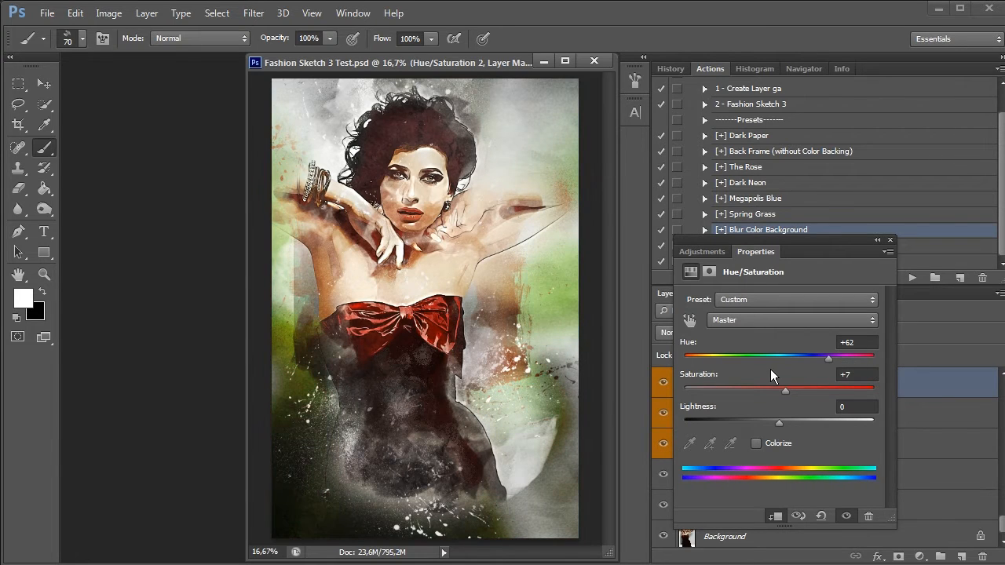
{"action": "left_click_drag", "start_coordinate": [766, 360], "coordinate": [676, 360]}
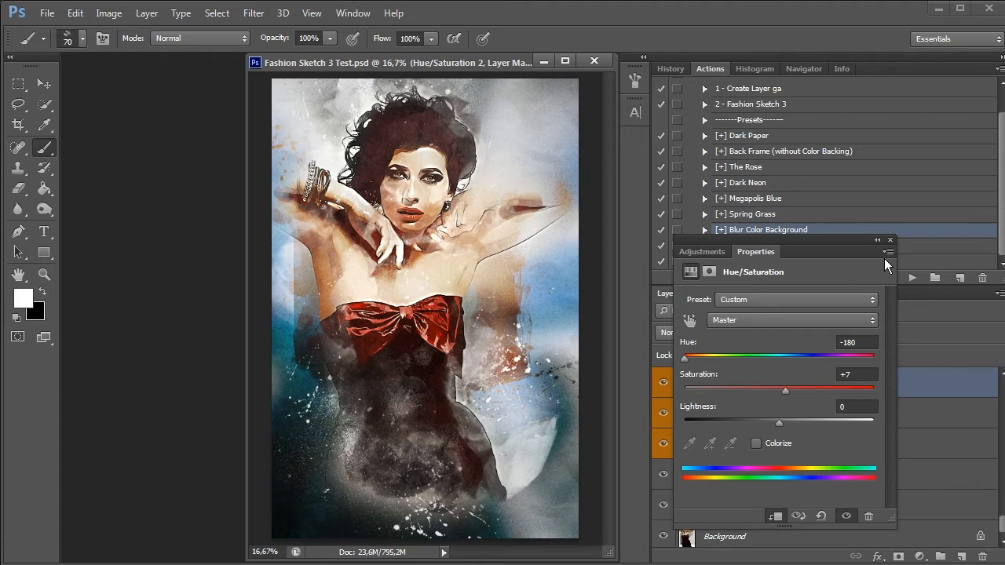
{"action": "left_click", "coordinate": [890, 239]}
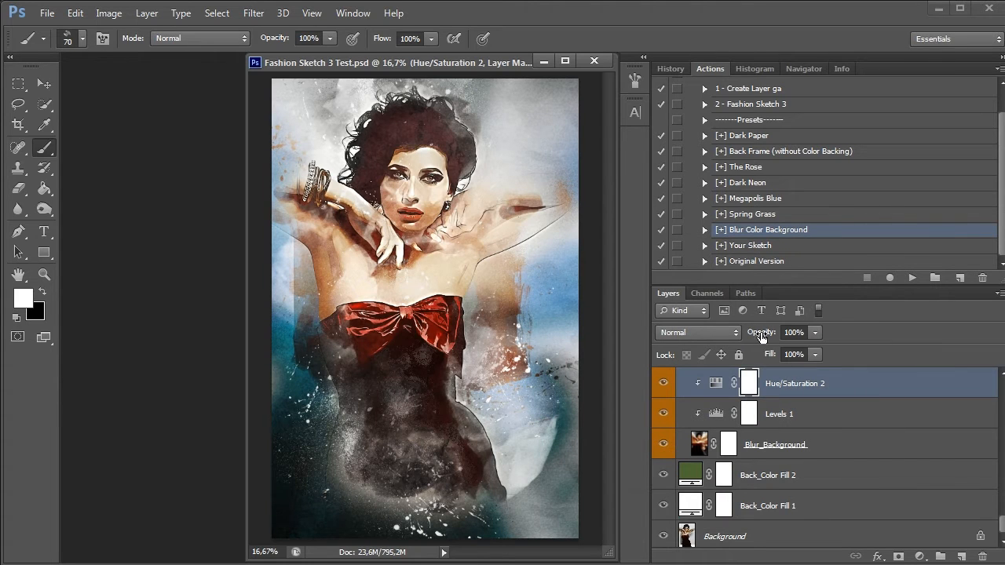
Play the [+] Your Sketch preset on the portrait
{"action": "left_click", "coordinate": [754, 248]}
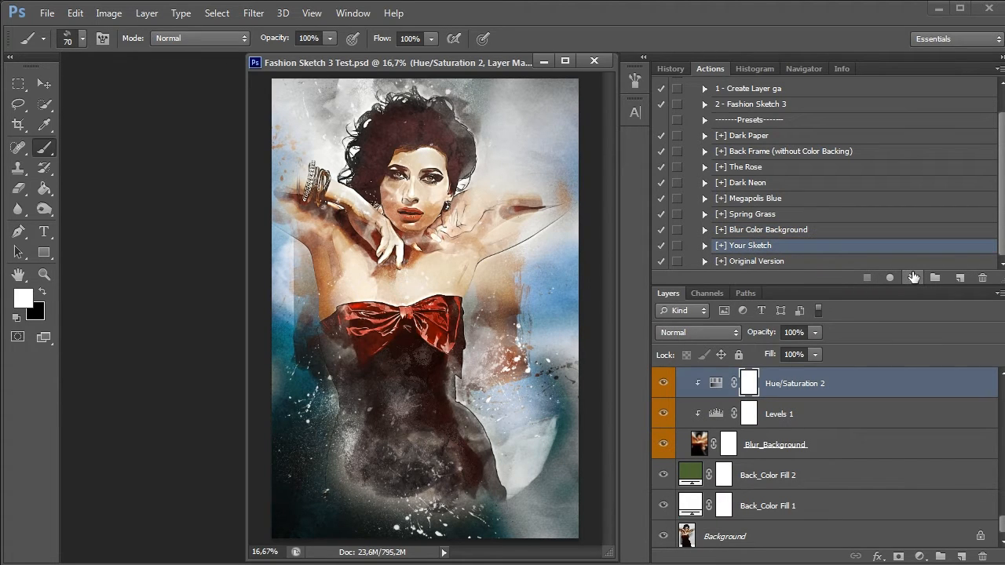
{"action": "left_click", "coordinate": [914, 277]}
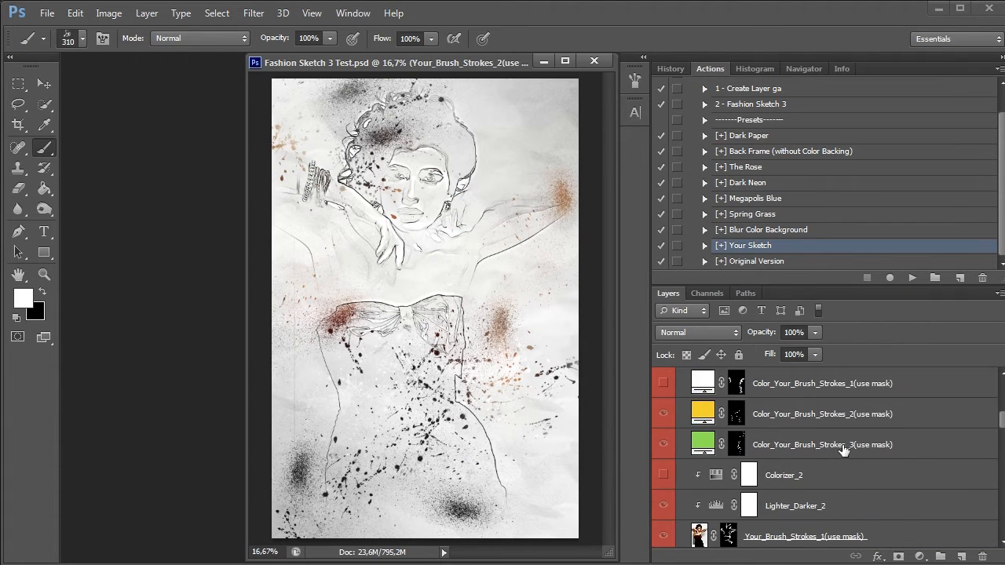
Show the Your BrushStrokes group and hide the Color_Your_Brush_Strokes_2, 3 and 4 layers inside it
{"action": "left_click", "coordinate": [663, 414]}
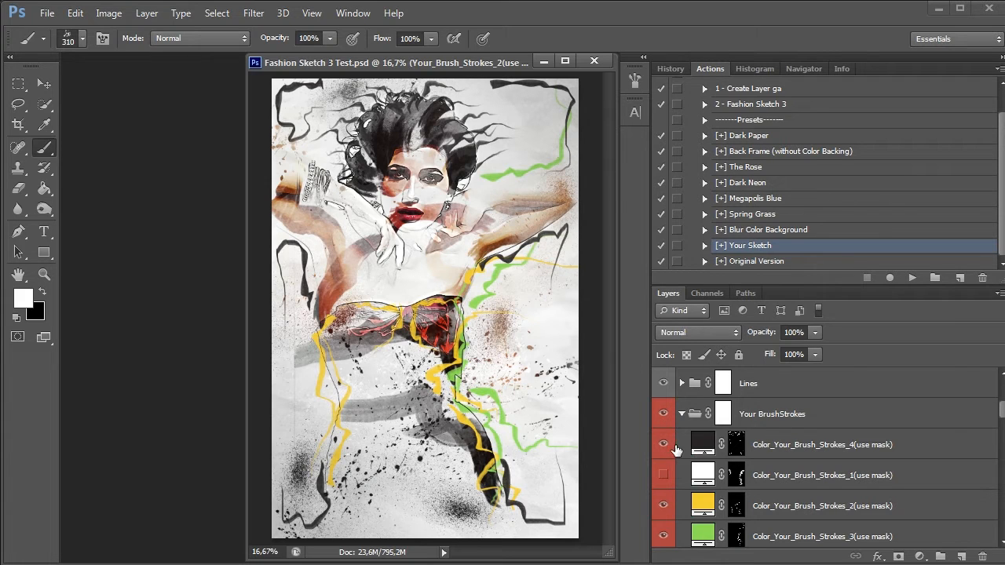
{"action": "left_click_drag", "start_coordinate": [664, 444], "coordinate": [664, 537]}
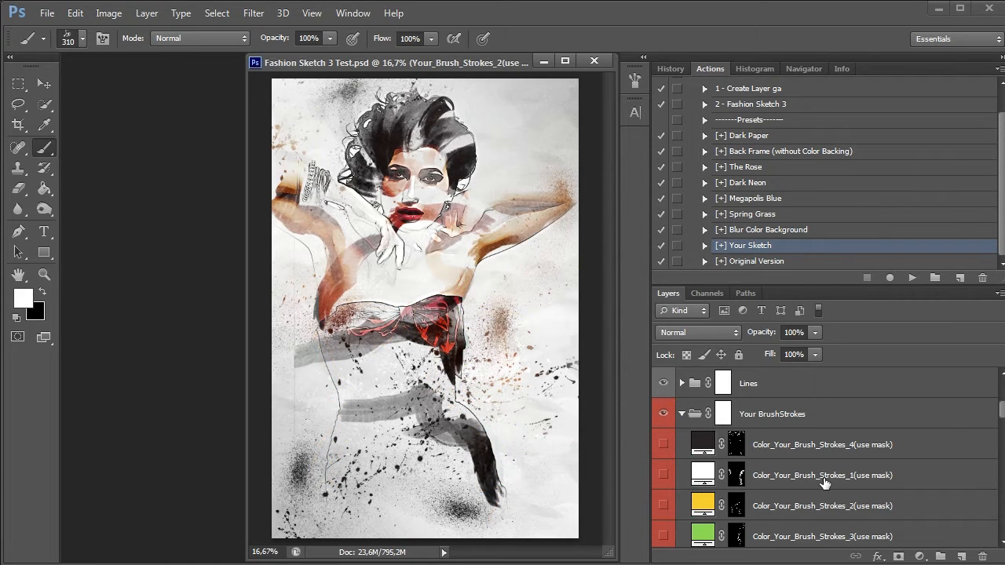
Compare the sketch with and without Your_Brush_Strokes_1, Your_Brush_Strokes_2 and the Basic_Brushstrokes group
{"action": "scroll", "coordinate": [824, 483], "scroll_direction": "down", "scroll_amount": 5}
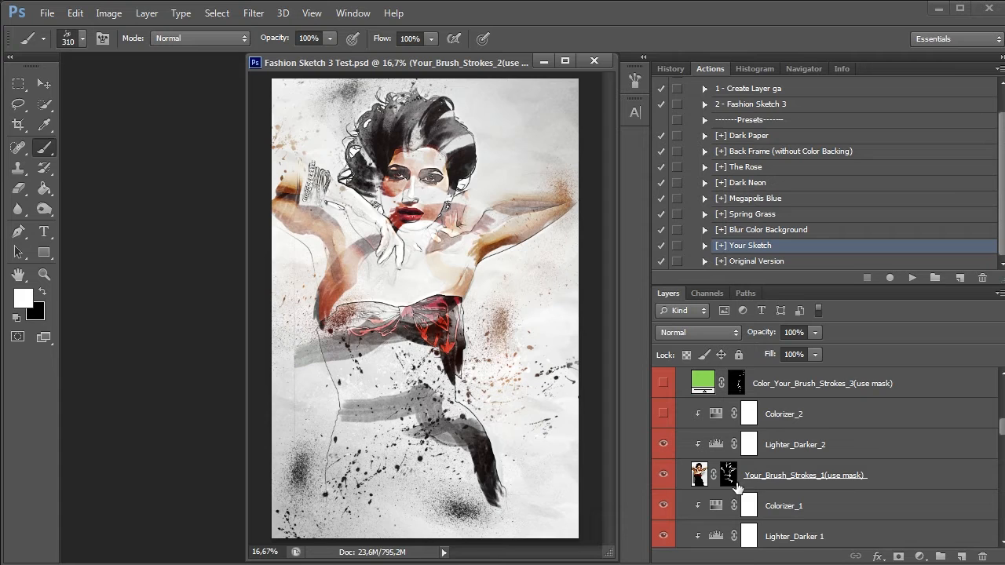
{"action": "left_click", "coordinate": [663, 475]}
{"action": "left_click", "coordinate": [663, 475]}
{"action": "scroll", "coordinate": [752, 469], "scroll_direction": "down", "scroll_amount": 1}
{"action": "scroll", "coordinate": [751, 469], "scroll_direction": "down", "scroll_amount": 2}
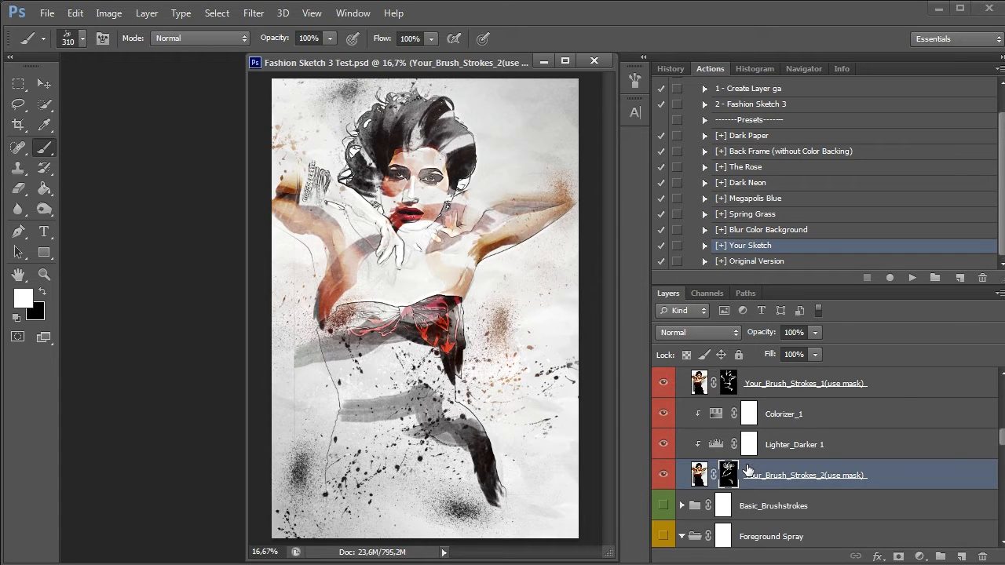
{"action": "left_click", "coordinate": [665, 475]}
{"action": "left_click", "coordinate": [667, 473]}
{"action": "scroll", "coordinate": [705, 472], "scroll_direction": "down", "scroll_amount": 2}
{"action": "left_click", "coordinate": [664, 445]}
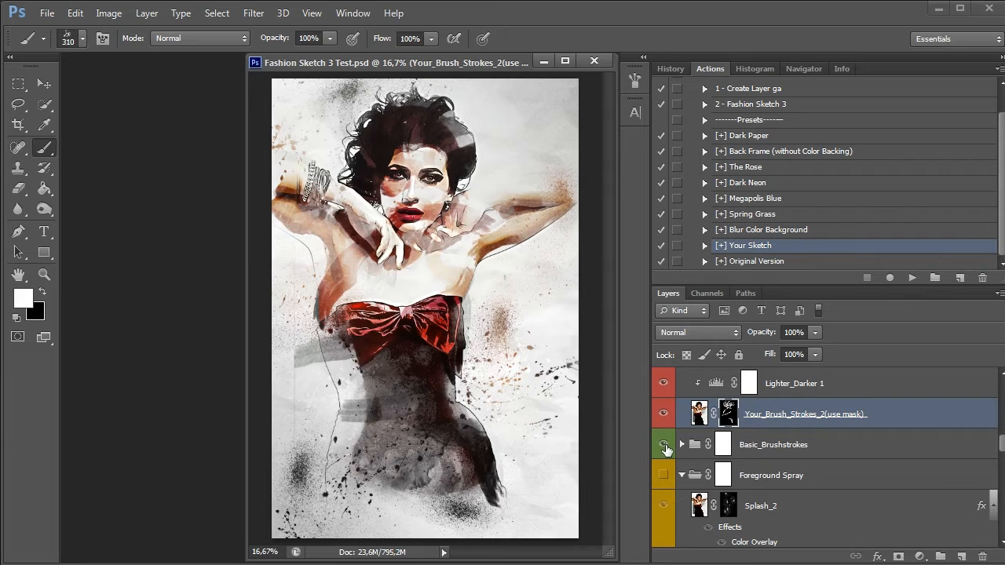
{"action": "left_click", "coordinate": [664, 445]}
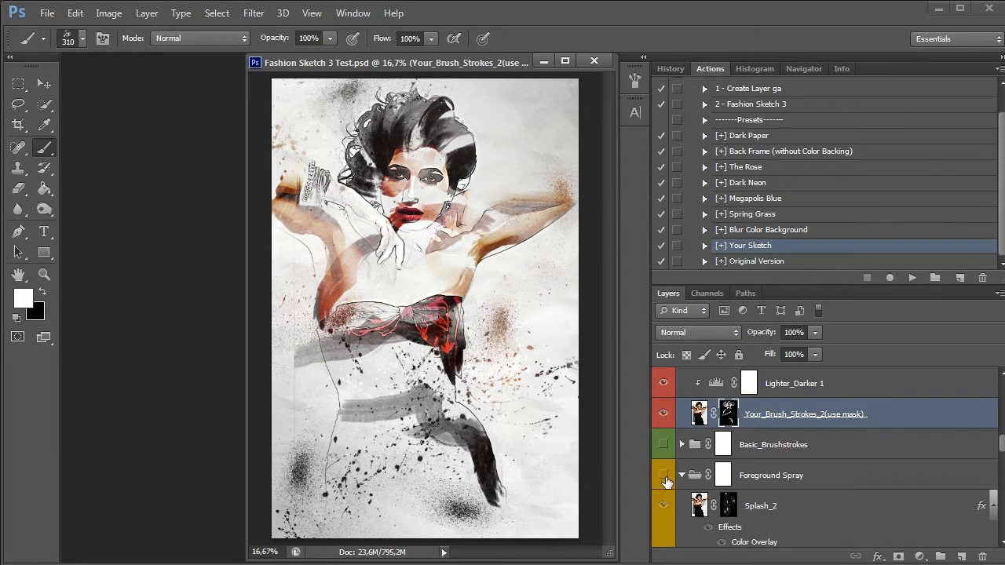
Play the [+] Original Version preset, and show all four Color_Your_Brush_Strokes layers in the Your BrushStrokes group
{"action": "left_click", "coordinate": [758, 262]}
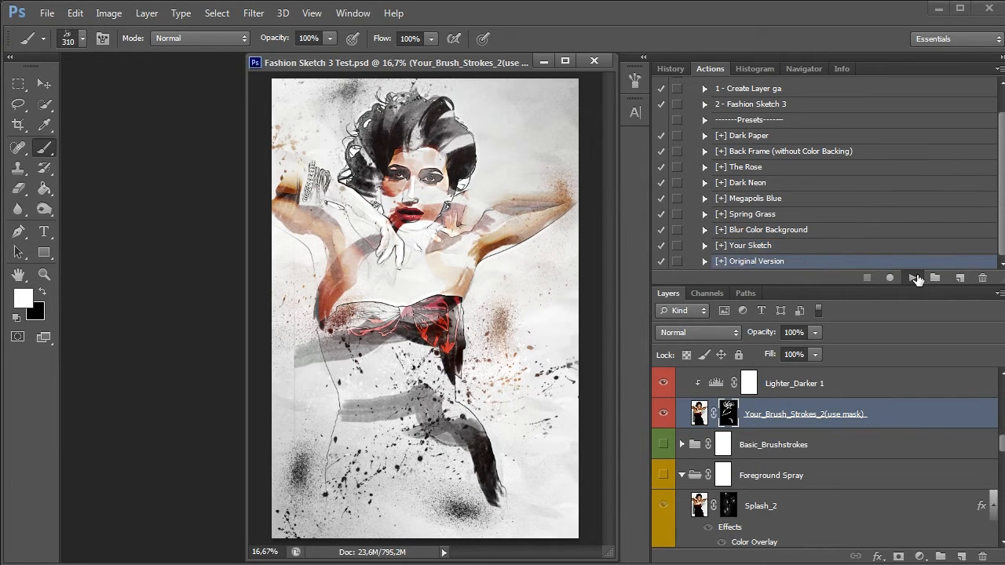
{"action": "left_click", "coordinate": [913, 278]}
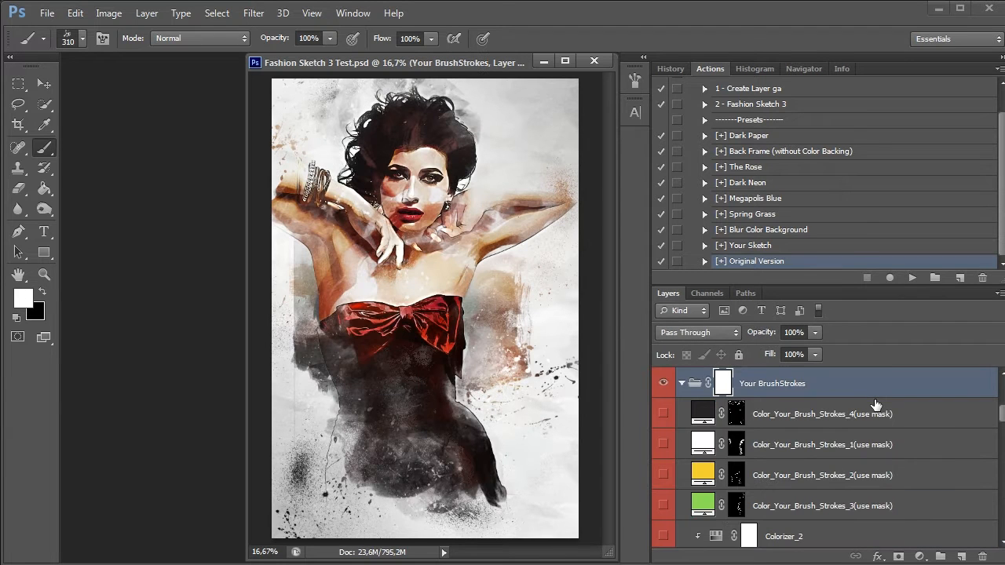
{"action": "mouse_move", "coordinate": [664, 413]}
{"action": "left_mouse_down"}
{"action": "mouse_move", "coordinate": [663, 509]}
{"action": "mouse_move", "coordinate": [664, 413]}
{"action": "left_mouse_up"}
{"action": "scroll", "coordinate": [707, 464], "scroll_direction": "down", "scroll_amount": 5}
{"action": "scroll", "coordinate": [712, 470], "scroll_direction": "up", "scroll_amount": 5}
{"action": "left_click_drag", "start_coordinate": [665, 502], "coordinate": [664, 420]}
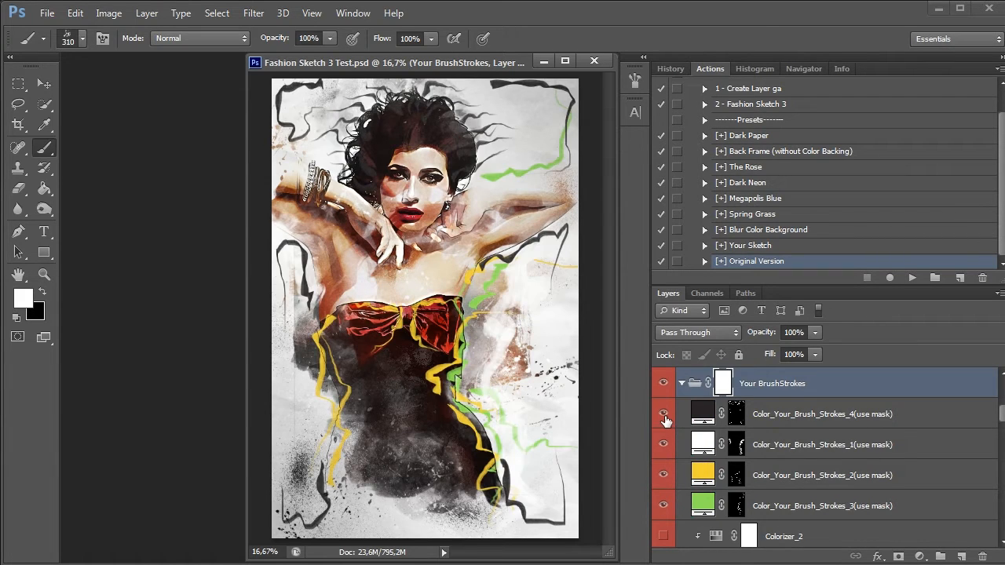
Try the [+] Spring Grass preset with the coloured brush strokes, and switch to the [+] The Rose preset
{"action": "left_click", "coordinate": [763, 214]}
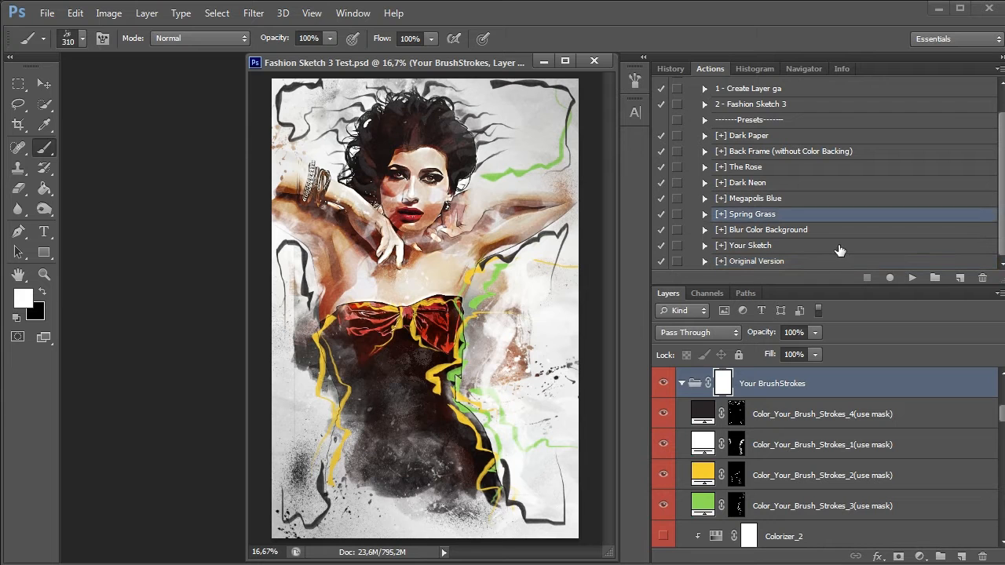
{"action": "left_click", "coordinate": [911, 278]}
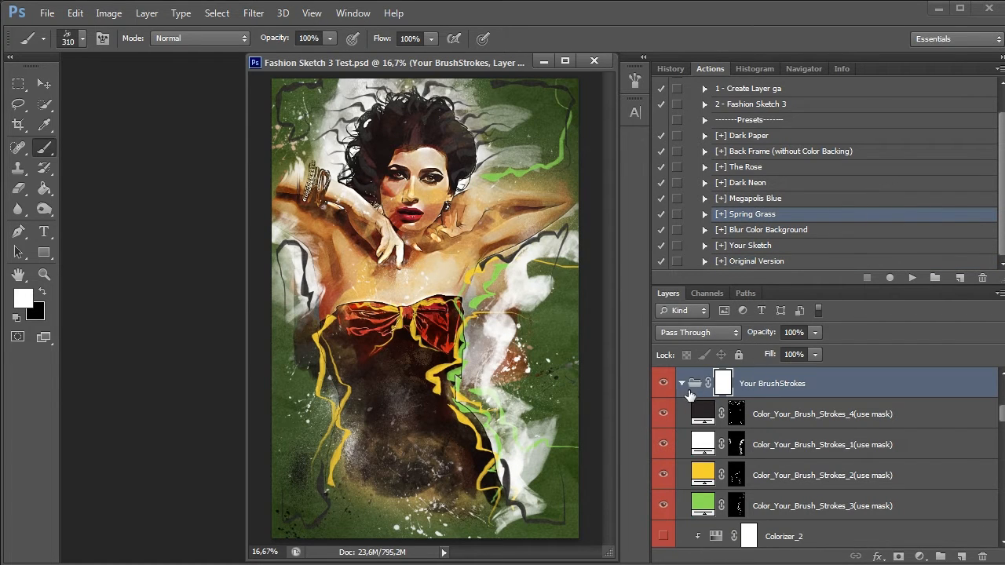
{"action": "left_click", "coordinate": [755, 172]}
{"action": "left_click", "coordinate": [911, 278]}
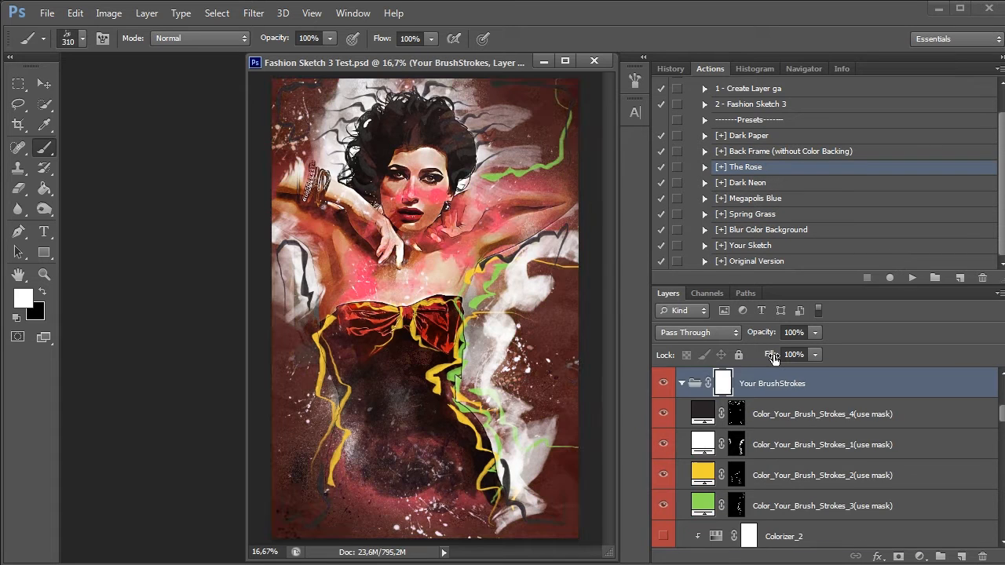
Change the green Color_Your_Brush_Strokes_3 fill to a dark red
{"action": "double_click", "coordinate": [701, 499]}
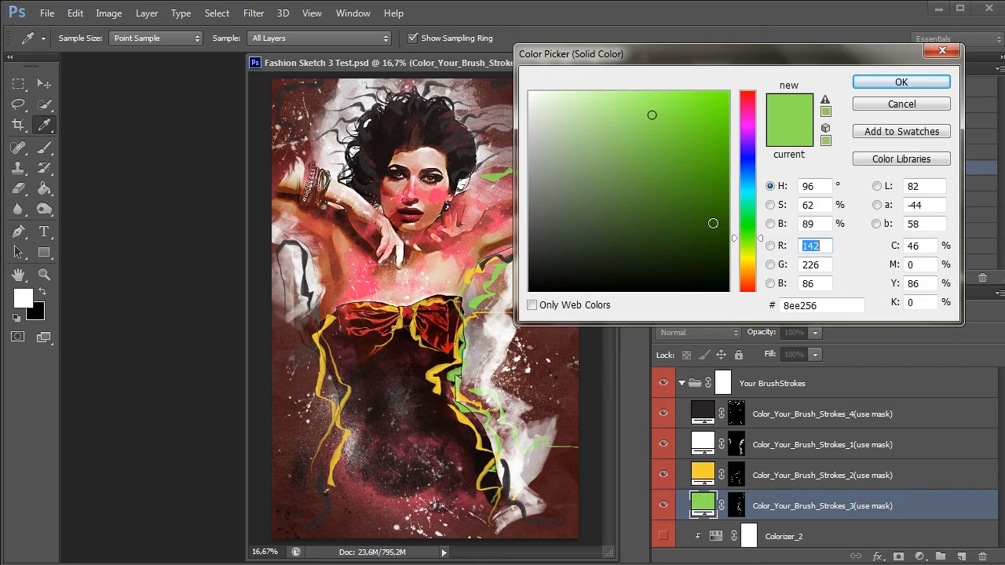
{"action": "left_click_drag", "start_coordinate": [756, 251], "coordinate": [754, 305]}
{"action": "left_click", "coordinate": [703, 114]}
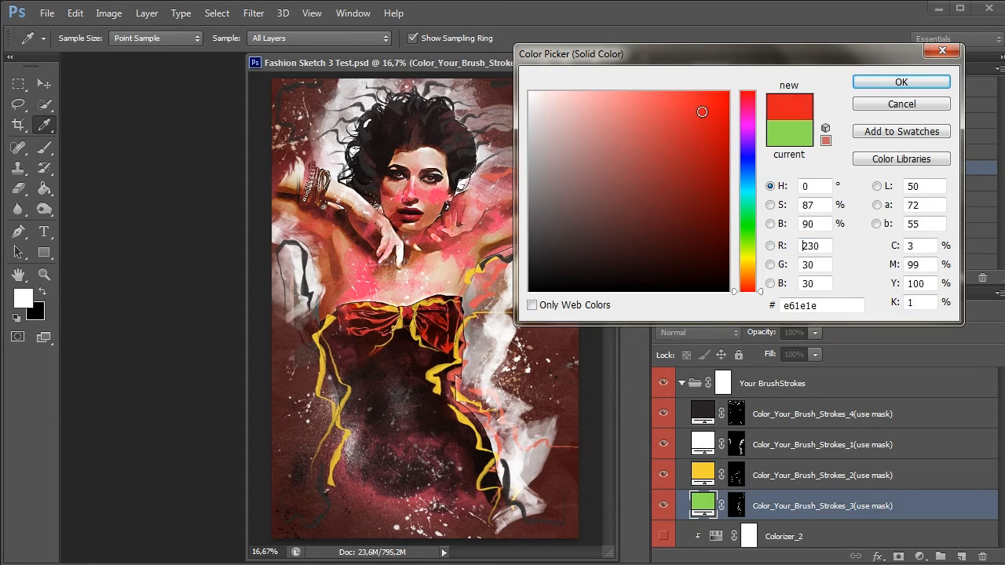
{"action": "left_click", "coordinate": [713, 175]}
{"action": "left_click", "coordinate": [859, 82]}
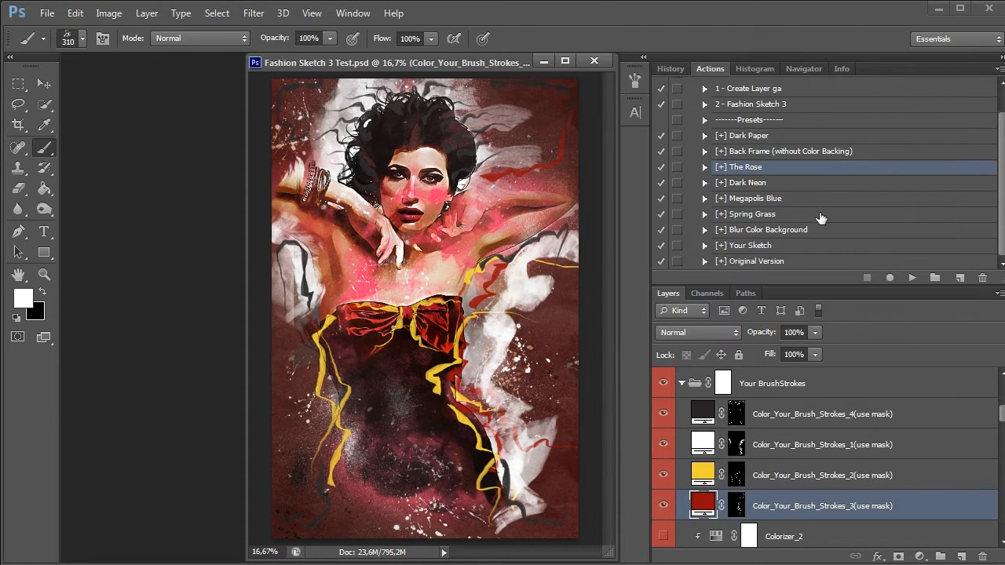
Change the yellow Color_Your_Brush_Strokes_2 fill to pink (#ed2889), and hide the Color_Your_Brush_Strokes_1 and 4 layers
{"action": "double_click", "coordinate": [703, 473]}
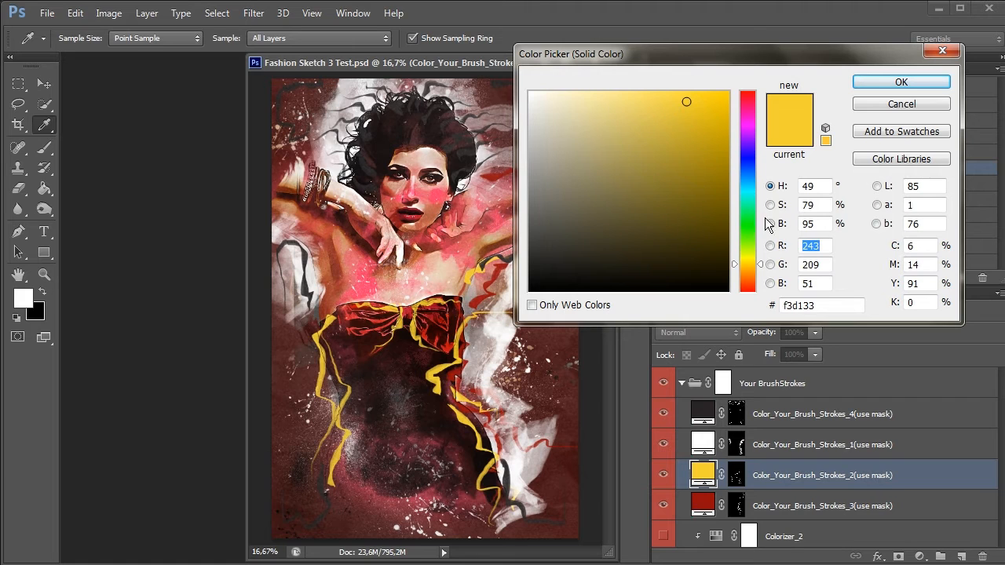
{"action": "left_click_drag", "start_coordinate": [744, 98], "coordinate": [744, 108]}
{"action": "left_click_drag", "start_coordinate": [617, 120], "coordinate": [695, 105]}
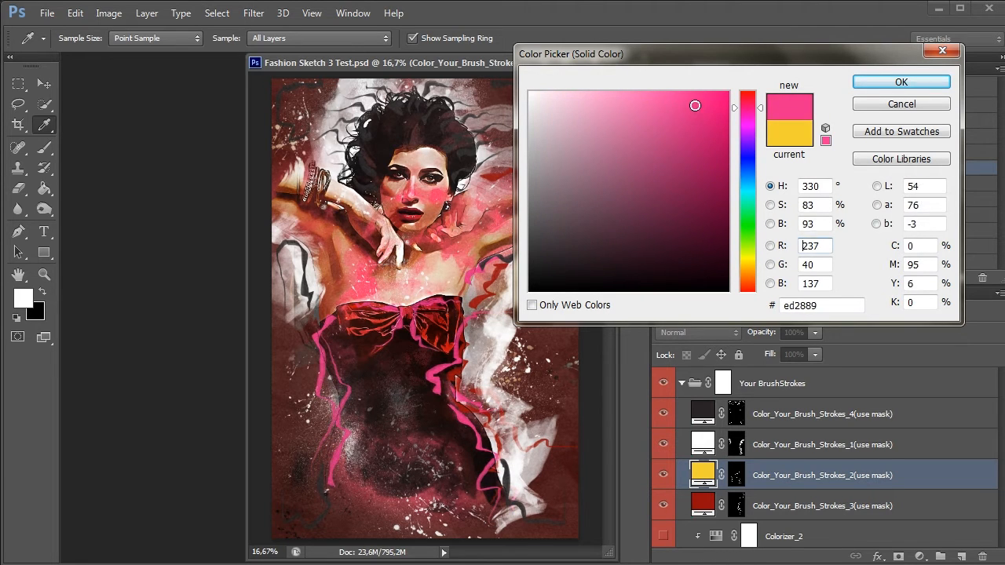
{"action": "left_click", "coordinate": [901, 83]}
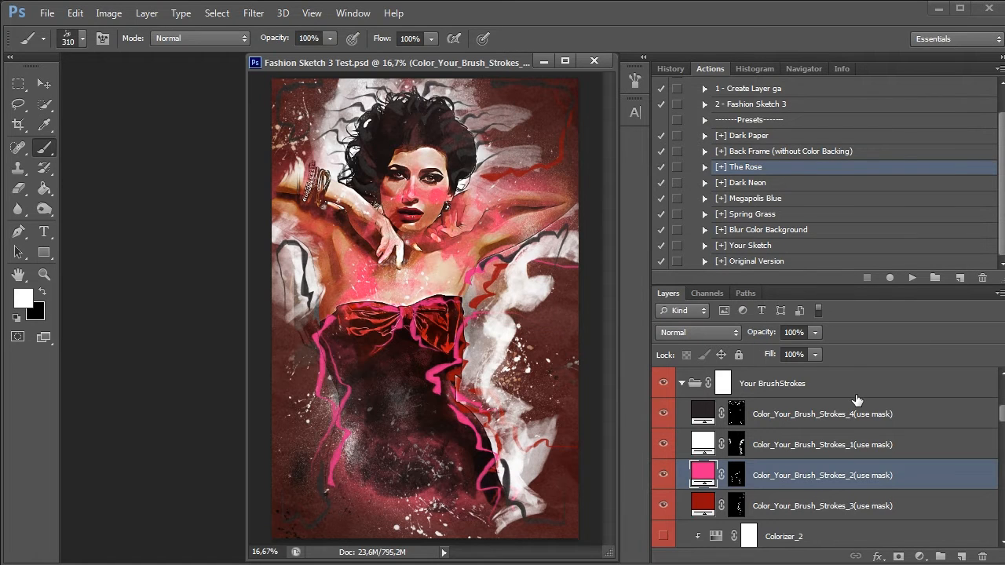
{"action": "left_click", "coordinate": [663, 444]}
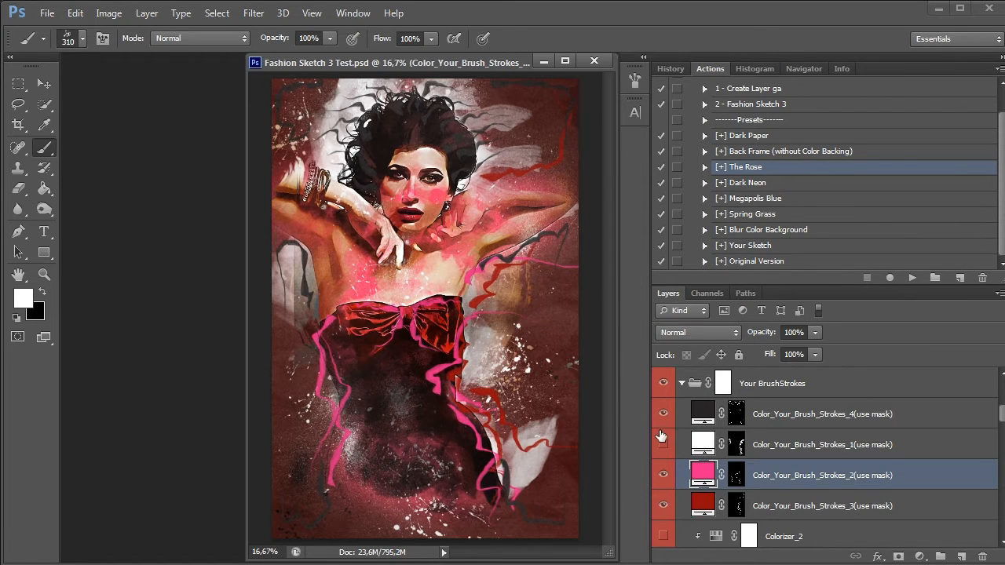
{"action": "left_click", "coordinate": [661, 413]}
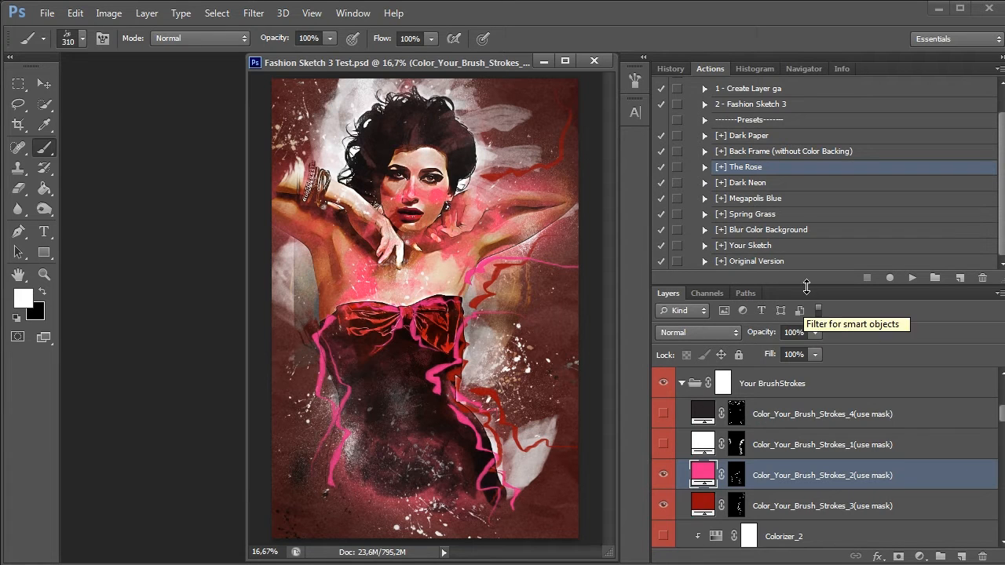
Make the layer list taller and play the [+] Original Version preset with the pink and red strokes
{"action": "left_click_drag", "start_coordinate": [808, 283], "coordinate": [805, 139]}
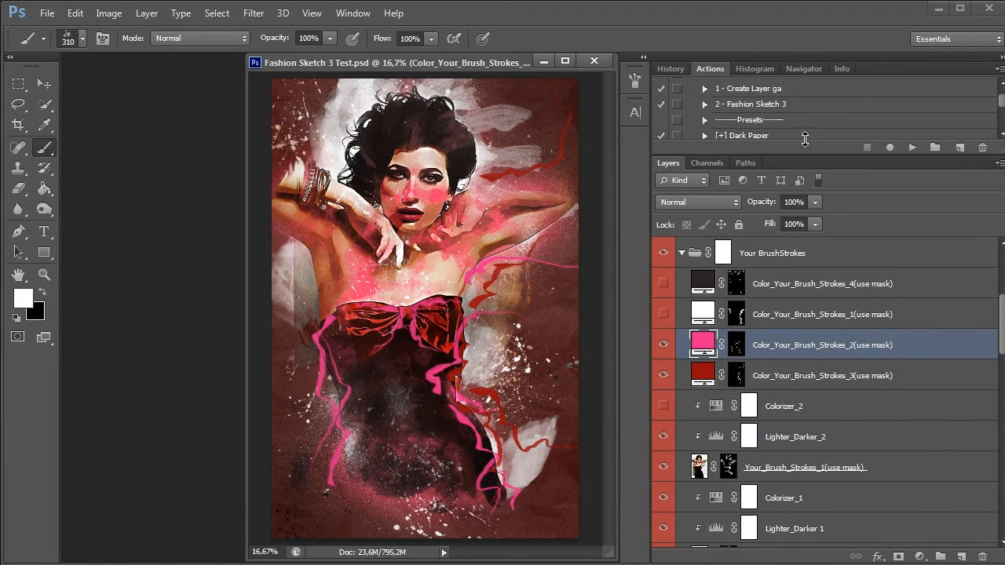
{"action": "scroll", "coordinate": [801, 130], "scroll_direction": "down", "scroll_amount": 3}
{"action": "left_click", "coordinate": [802, 128]}
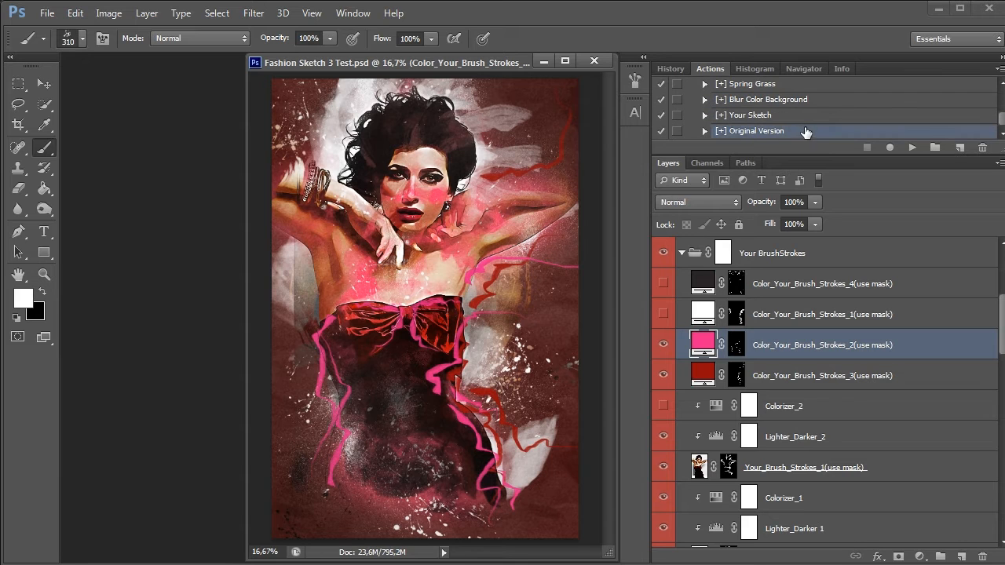
{"action": "left_click", "coordinate": [911, 148]}
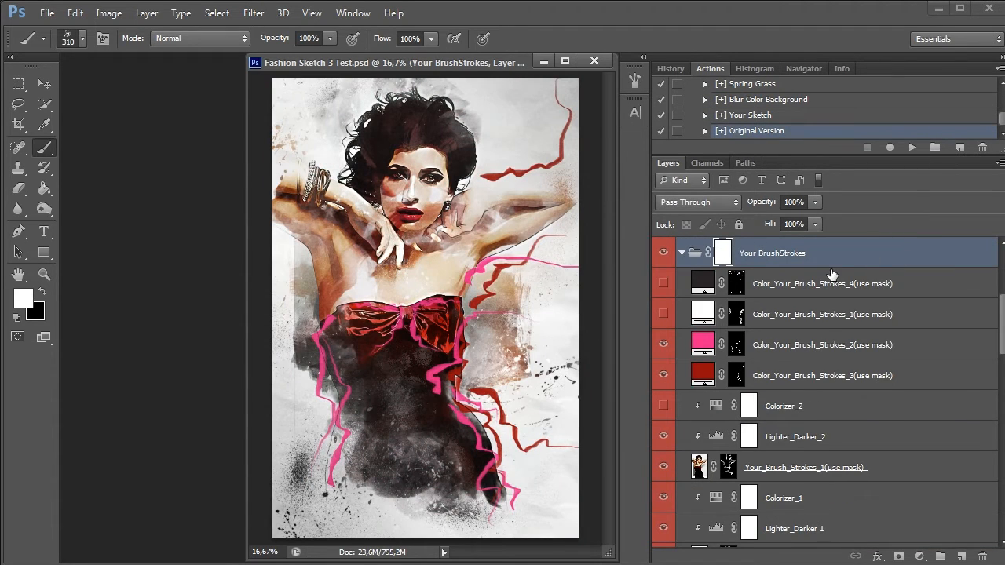
Compare the background with and without Back_Color Fill 1, and turn on the Back_Color Fill 2 layer
{"action": "scroll", "coordinate": [832, 274], "scroll_direction": "down", "scroll_amount": 10}
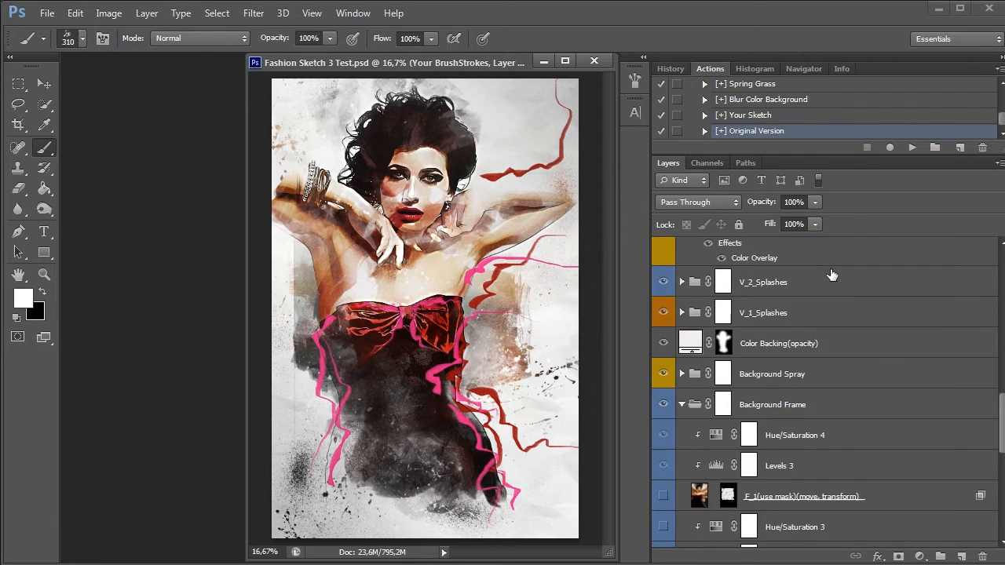
{"action": "left_click", "coordinate": [664, 473]}
{"action": "left_click", "coordinate": [664, 472]}
{"action": "left_click", "coordinate": [751, 497]}
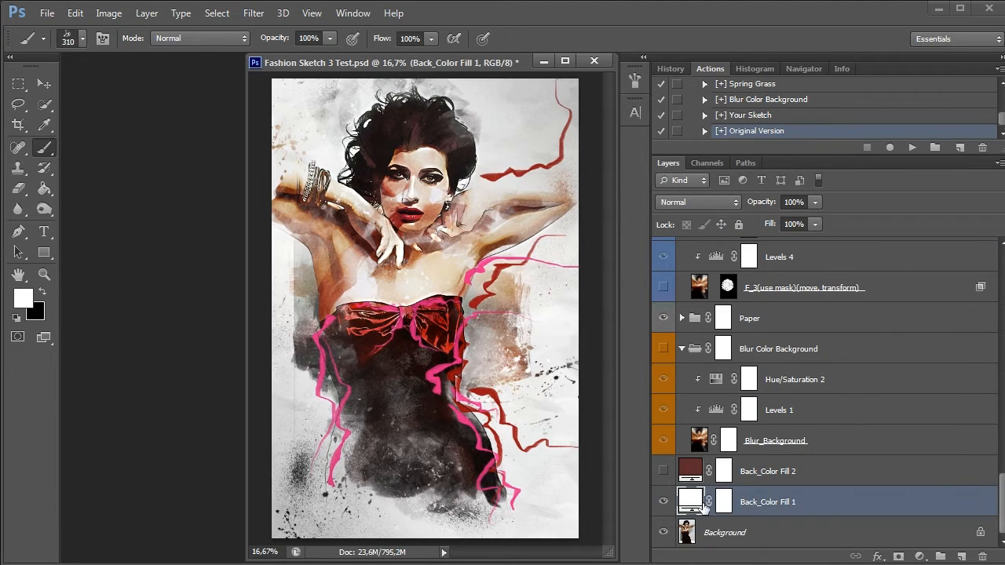
{"action": "left_click", "coordinate": [665, 504]}
{"action": "left_click", "coordinate": [664, 504]}
{"action": "left_click", "coordinate": [782, 475]}
{"action": "left_click", "coordinate": [664, 473]}
{"action": "left_click", "coordinate": [665, 474]}
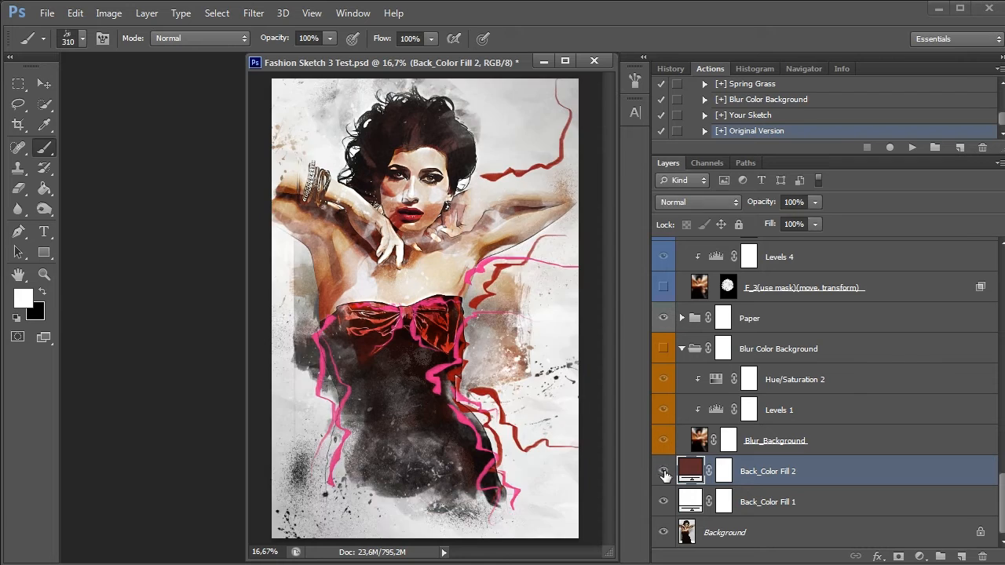
{"action": "left_click", "coordinate": [664, 474]}
Try other hues for the Back_Color Fill 2 layer's colour
{"action": "double_click", "coordinate": [691, 470]}
{"action": "left_click_drag", "start_coordinate": [749, 286], "coordinate": [750, 94]}
{"action": "left_click", "coordinate": [902, 103]}
Show the Blur Color Background group, try other hues on its Hue/Saturation 2 adjustment, and collapse the group
{"action": "left_click", "coordinate": [663, 349]}
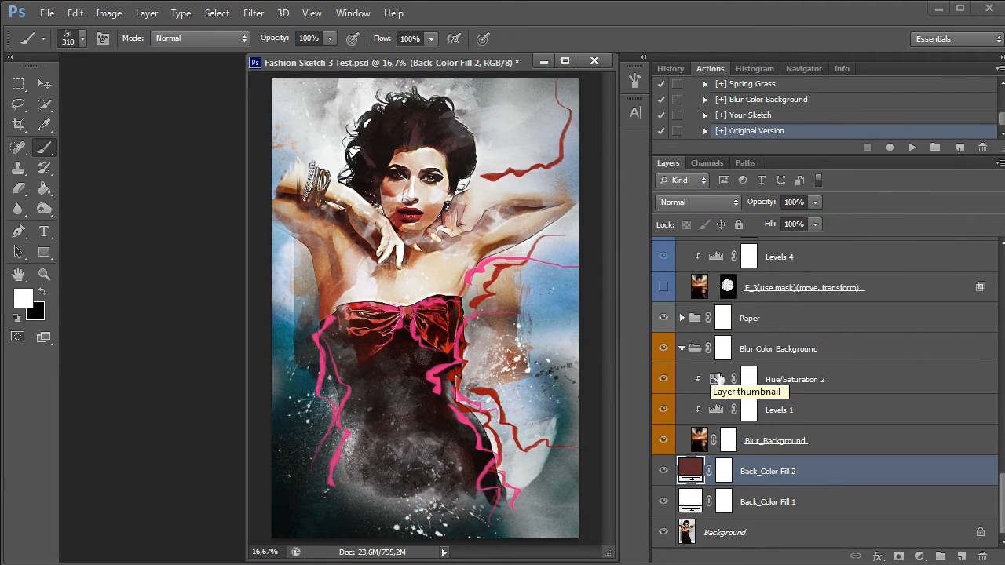
{"action": "left_click", "coordinate": [665, 353]}
{"action": "left_click", "coordinate": [665, 354]}
{"action": "double_click", "coordinate": [718, 380]}
{"action": "left_click_drag", "start_coordinate": [684, 359], "coordinate": [876, 358]}
{"action": "left_click", "coordinate": [891, 241]}
{"action": "left_click", "coordinate": [682, 349]}
Compare the portrait with and without the Paper and Background Frame groups
{"action": "left_click", "coordinate": [724, 410]}
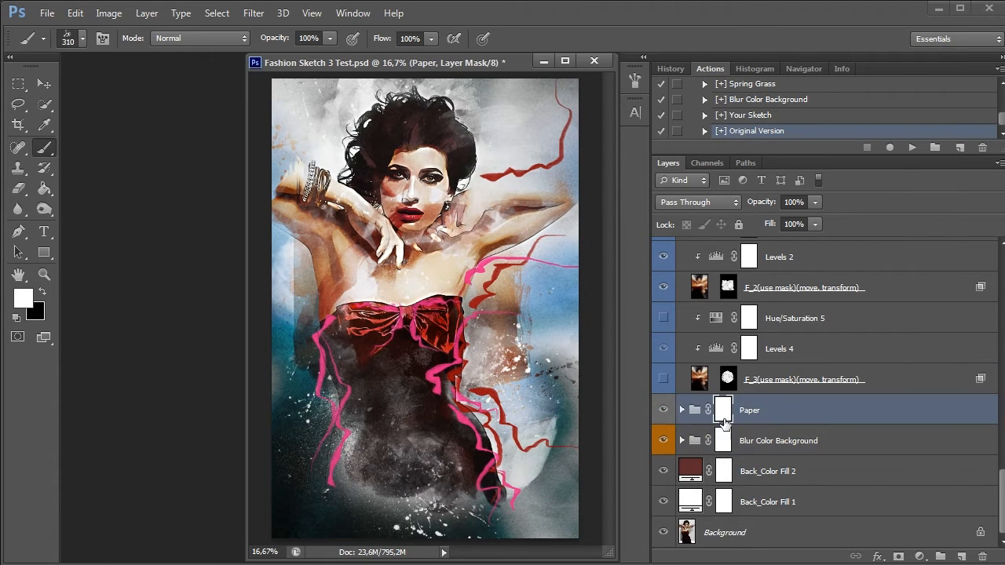
{"action": "left_click", "coordinate": [663, 410]}
{"action": "left_click", "coordinate": [663, 410]}
{"action": "scroll", "coordinate": [730, 317], "scroll_direction": "up", "scroll_amount": 3}
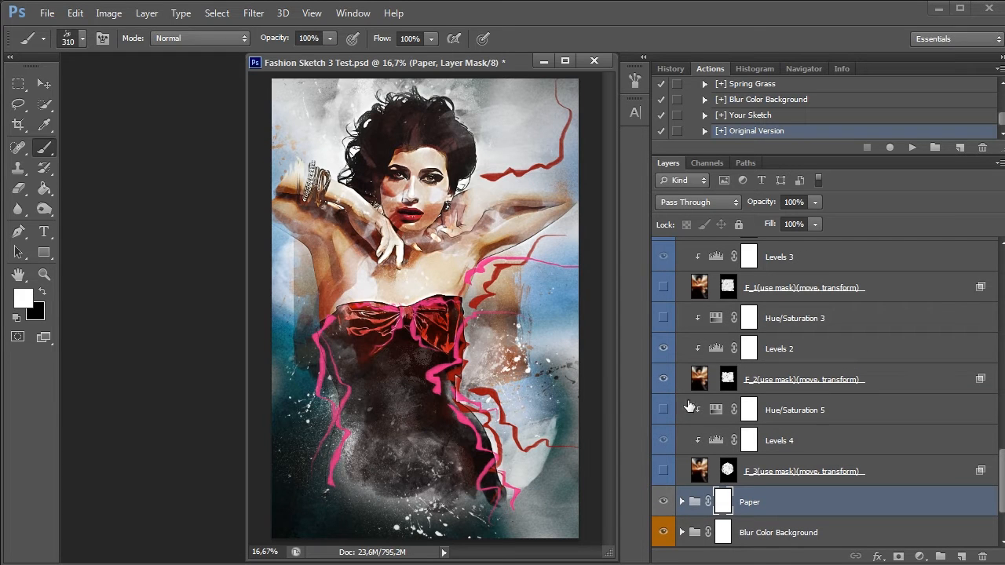
{"action": "scroll", "coordinate": [701, 405], "scroll_direction": "up", "scroll_amount": 3}
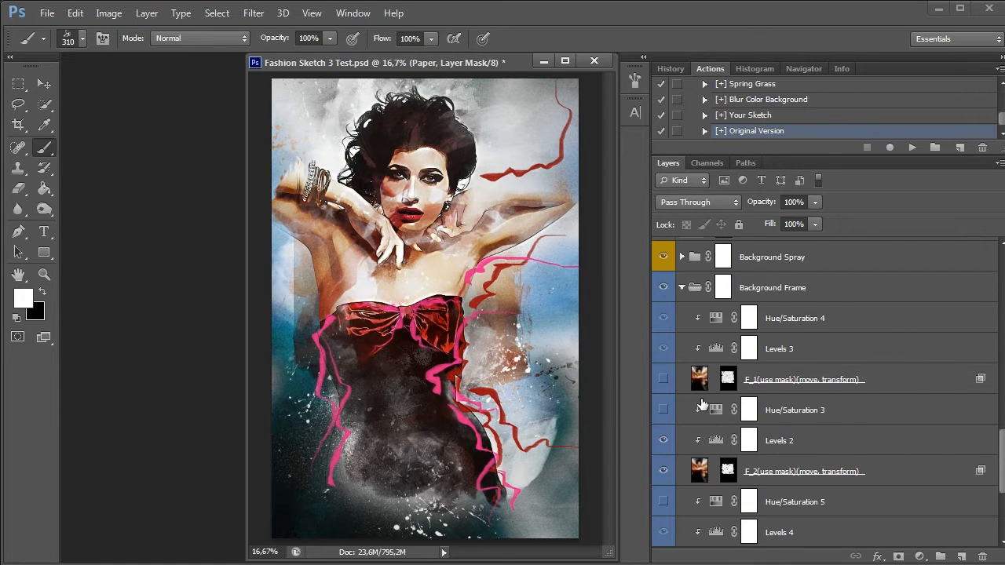
{"action": "left_click", "coordinate": [663, 289]}
{"action": "scroll", "coordinate": [662, 290], "scroll_direction": "down", "scroll_amount": 6}
{"action": "scroll", "coordinate": [657, 344], "scroll_direction": "up", "scroll_amount": 2}
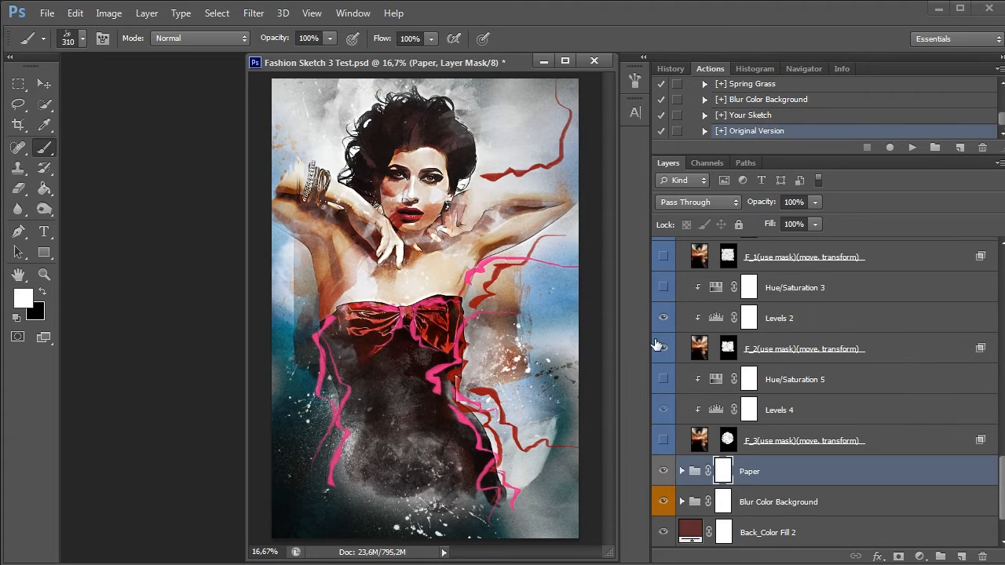
Hide the Blur Color Background group and the F_2 frame layer, and play the [+] Original Version preset again
{"action": "left_click", "coordinate": [663, 503]}
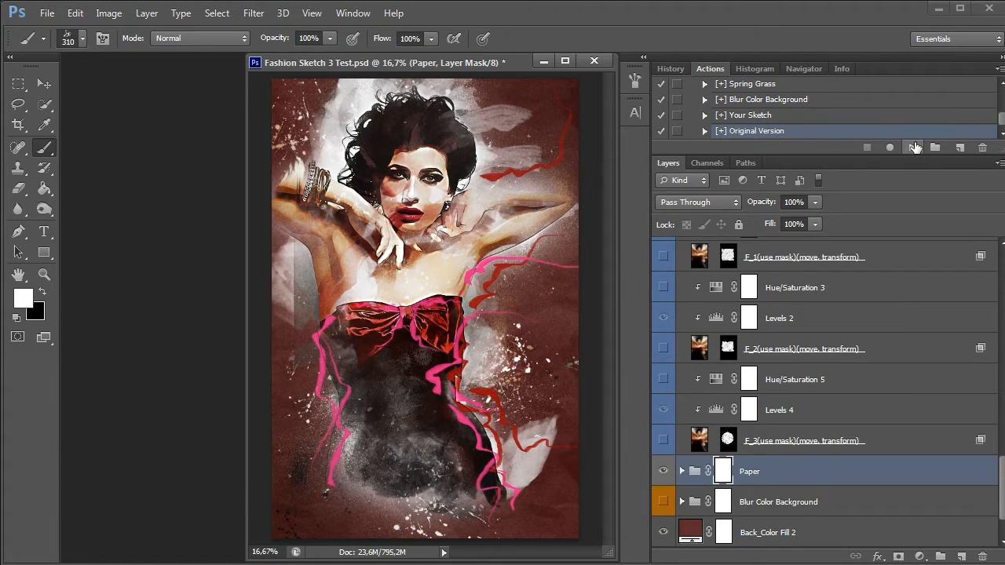
{"action": "left_click", "coordinate": [913, 148]}
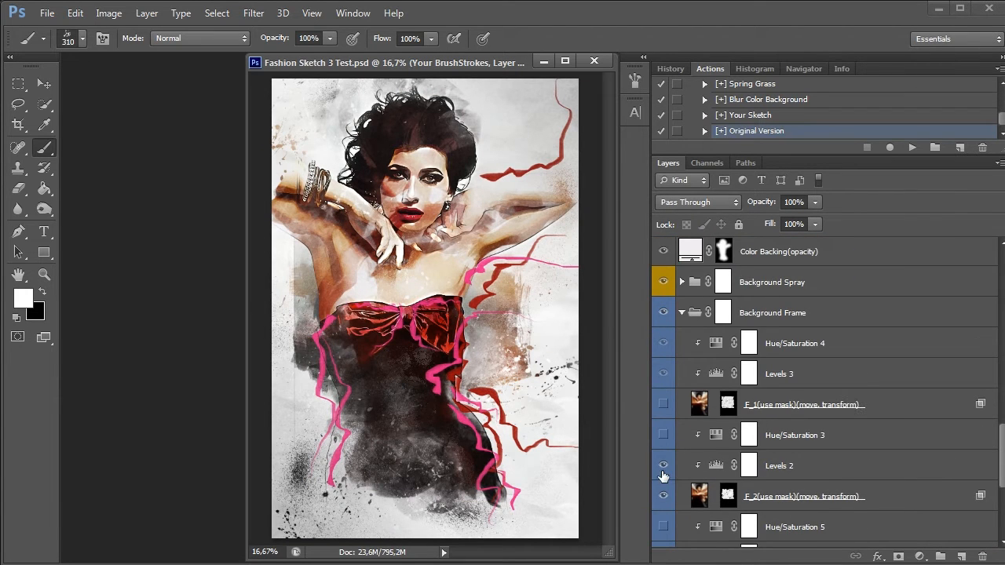
Show the F_3 frame layer in the Background Frame group and hide the F_2 frame layer
{"action": "scroll", "coordinate": [664, 475], "scroll_direction": "down", "scroll_amount": 3}
{"action": "left_click", "coordinate": [663, 468]}
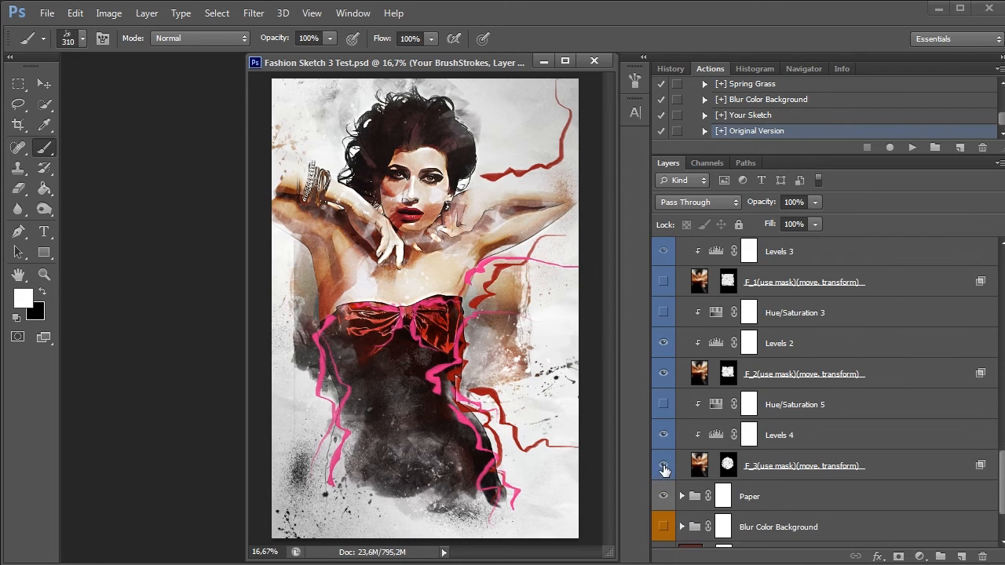
{"action": "left_click", "coordinate": [662, 374]}
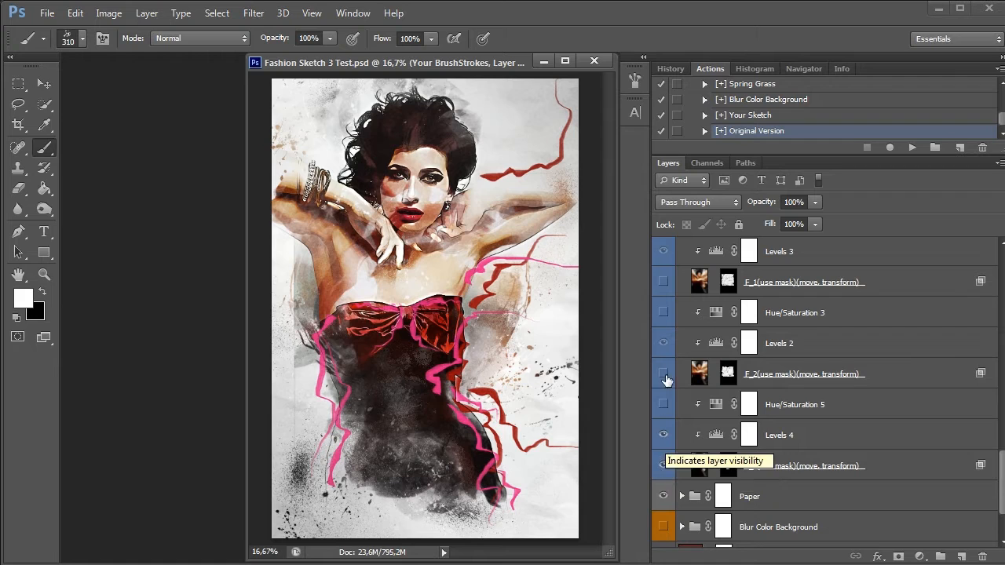
Show the F_1 frame layer instead of F_3, and set the hue of its Hue/Saturation 4 adjustment to -72
{"action": "left_click", "coordinate": [663, 466]}
{"action": "left_click", "coordinate": [664, 282]}
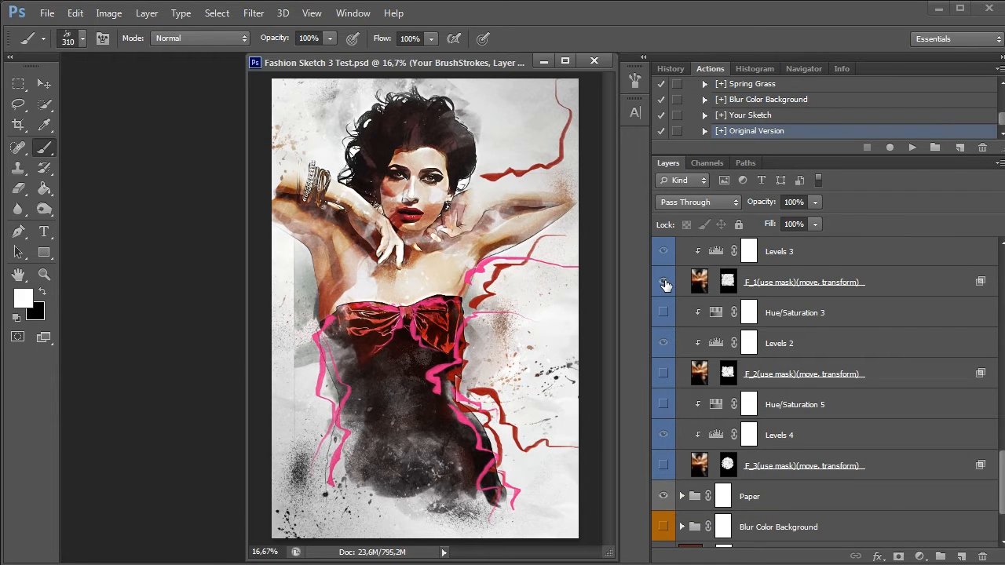
{"action": "scroll", "coordinate": [688, 264], "scroll_direction": "up", "scroll_amount": 2}
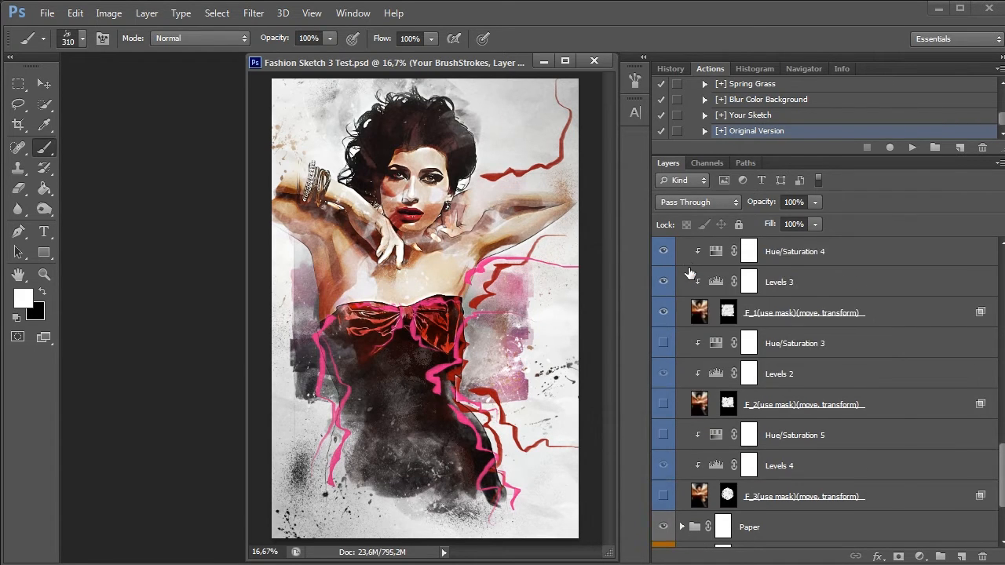
{"action": "double_click", "coordinate": [716, 282]}
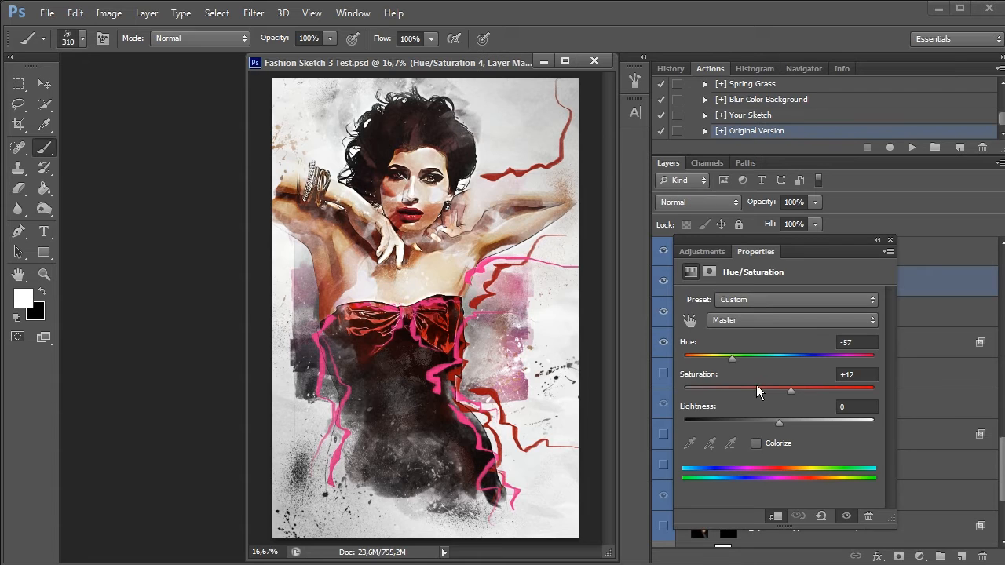
{"action": "left_click_drag", "start_coordinate": [731, 358], "coordinate": [855, 358]}
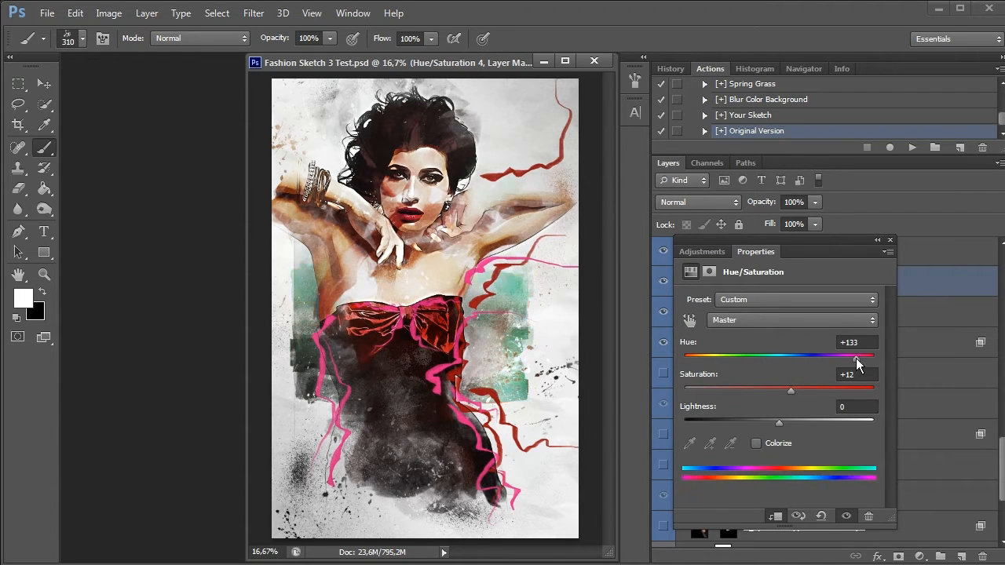
{"action": "left_click_drag", "start_coordinate": [716, 357], "coordinate": [725, 360]}
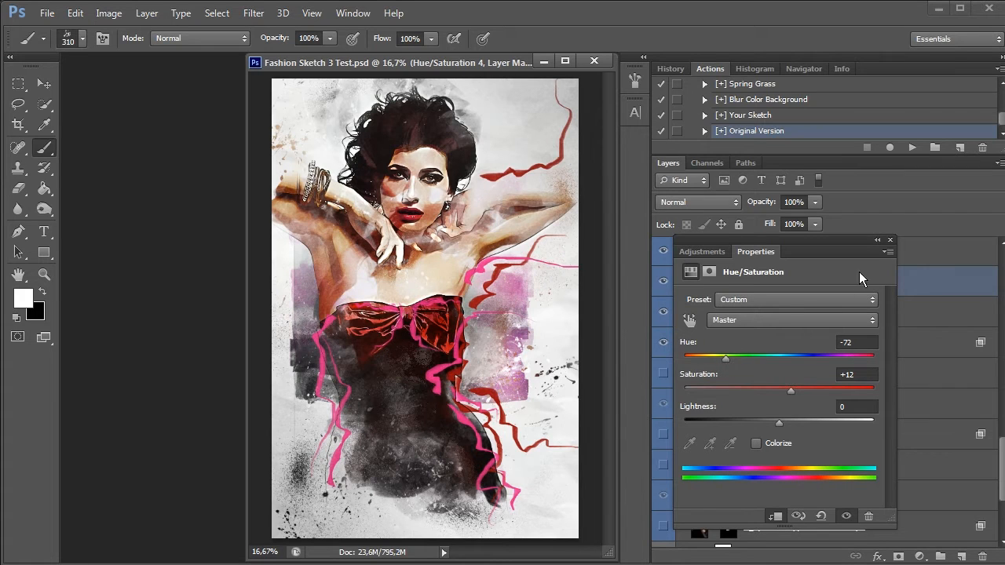
{"action": "left_click", "coordinate": [890, 240]}
Play the [+] Dark Neon preset on the portrait
{"action": "scroll", "coordinate": [795, 112], "scroll_direction": "up", "scroll_amount": 2}
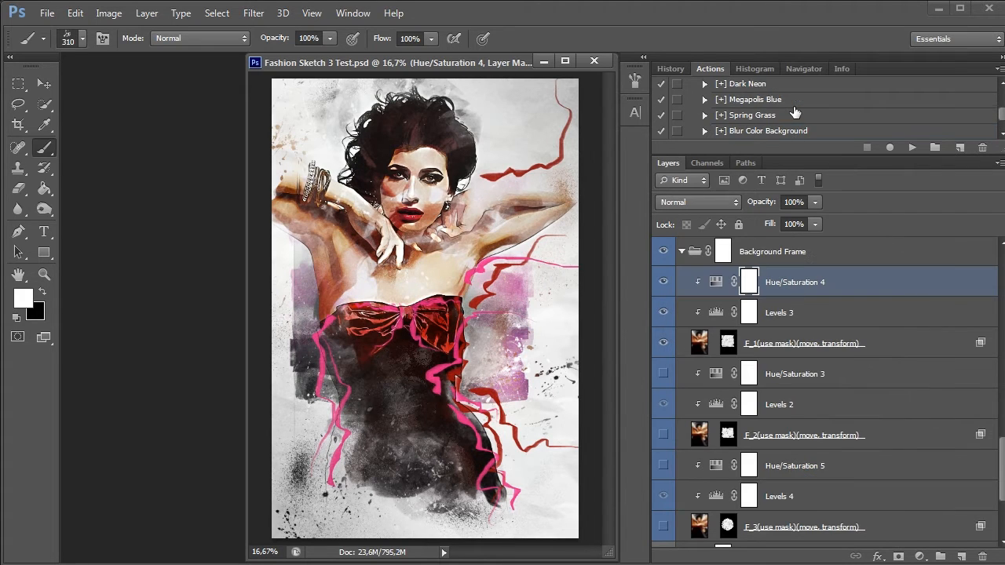
{"action": "left_click", "coordinate": [778, 86]}
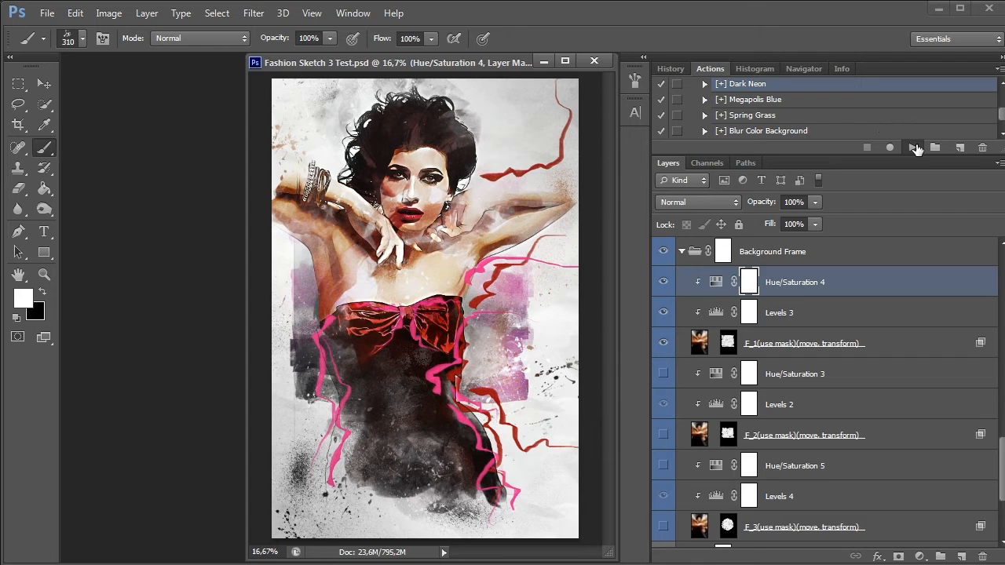
{"action": "left_click", "coordinate": [911, 147]}
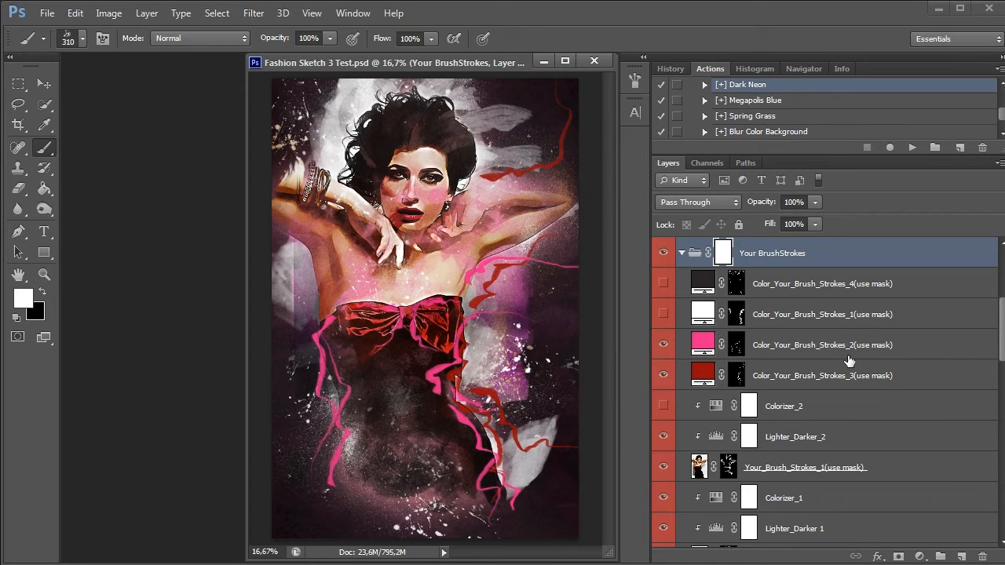
Compare the portrait with and without the Background Frame group, and collapse the group
{"action": "scroll", "coordinate": [825, 424], "scroll_direction": "down", "scroll_amount": 5}
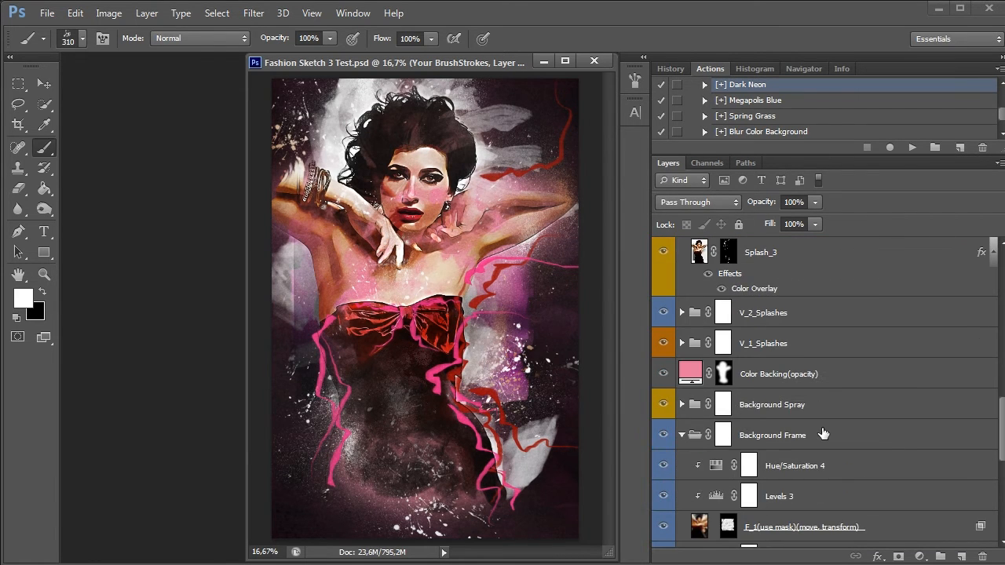
{"action": "left_click", "coordinate": [663, 437]}
{"action": "left_click", "coordinate": [664, 437]}
{"action": "left_click", "coordinate": [664, 436]}
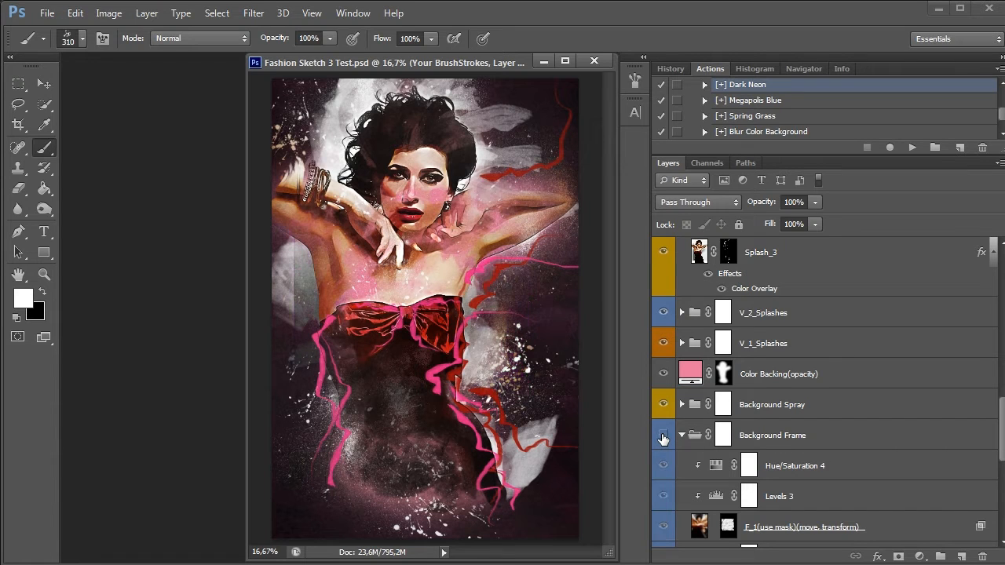
{"action": "left_click", "coordinate": [664, 436]}
{"action": "left_click", "coordinate": [682, 435]}
Expand the Background Spray group and compare the portrait with and without it
{"action": "left_click", "coordinate": [735, 410]}
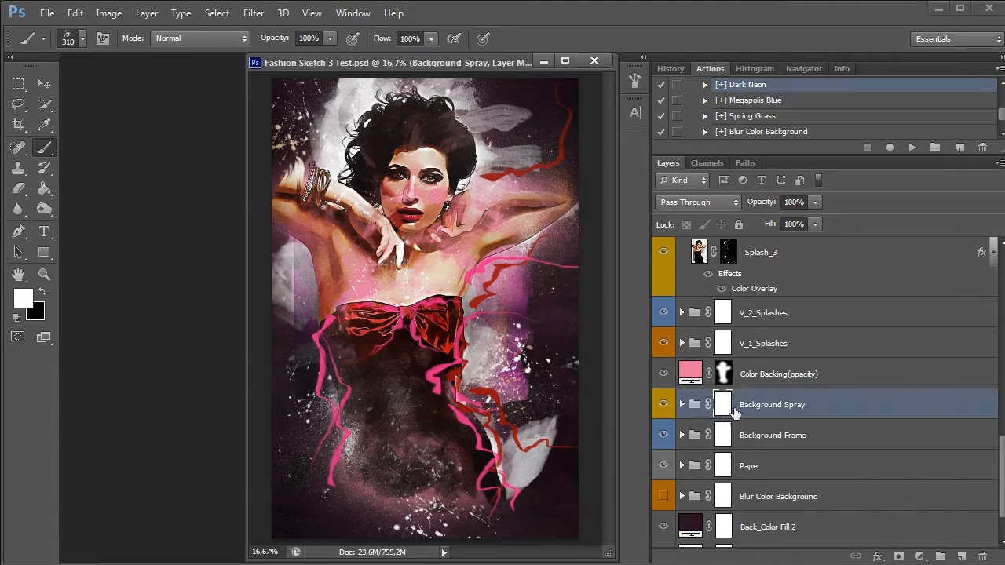
{"action": "left_click", "coordinate": [682, 405]}
{"action": "left_click", "coordinate": [664, 405]}
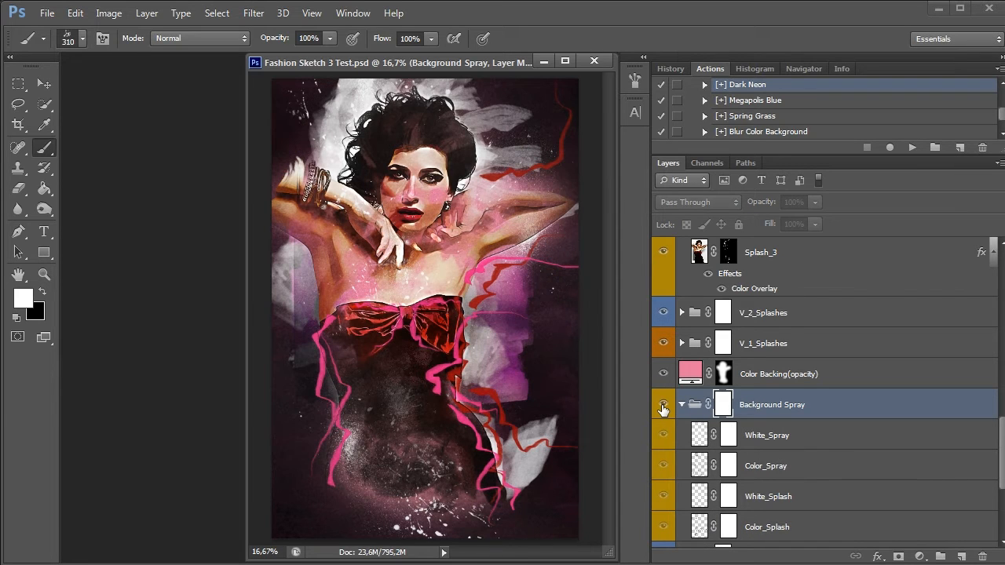
{"action": "left_click", "coordinate": [663, 405]}
{"action": "left_click", "coordinate": [664, 407]}
{"action": "left_click", "coordinate": [663, 407]}
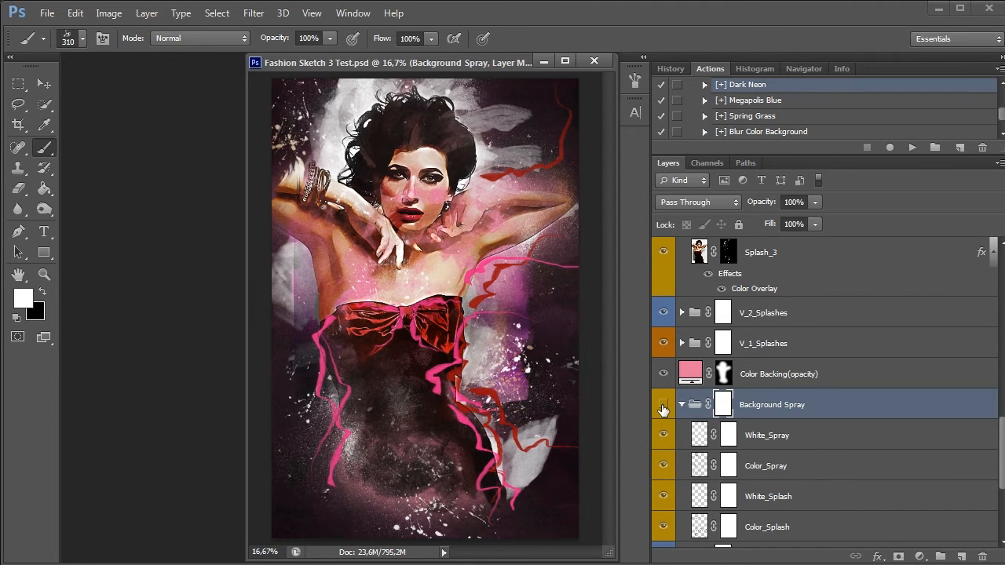
{"action": "left_click", "coordinate": [664, 407]}
{"action": "left_click", "coordinate": [664, 407]}
Examine the four Background Spray layers by hiding them all and showing each again from Color_Splash up to White_Spray, and collapse the group
{"action": "scroll", "coordinate": [664, 409], "scroll_direction": "down", "scroll_amount": 2}
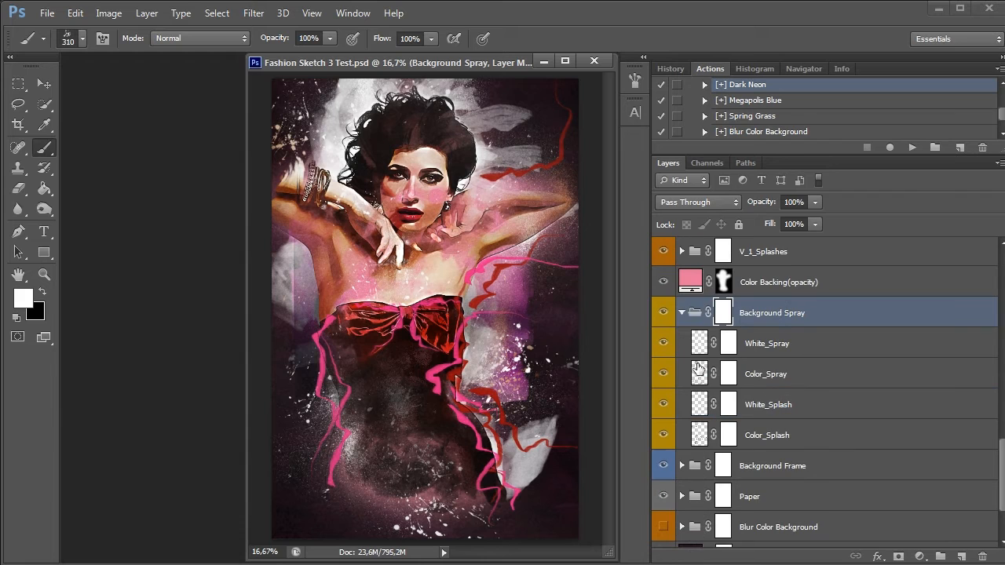
{"action": "left_click", "coordinate": [662, 347]}
{"action": "left_click_drag", "start_coordinate": [663, 373], "coordinate": [663, 439]}
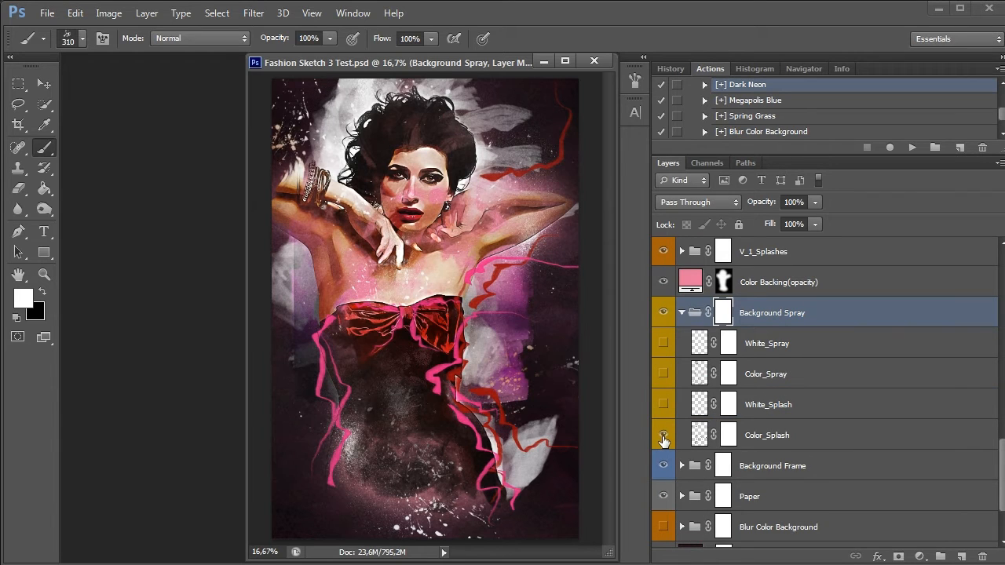
{"action": "left_click", "coordinate": [663, 436]}
{"action": "left_click", "coordinate": [665, 407]}
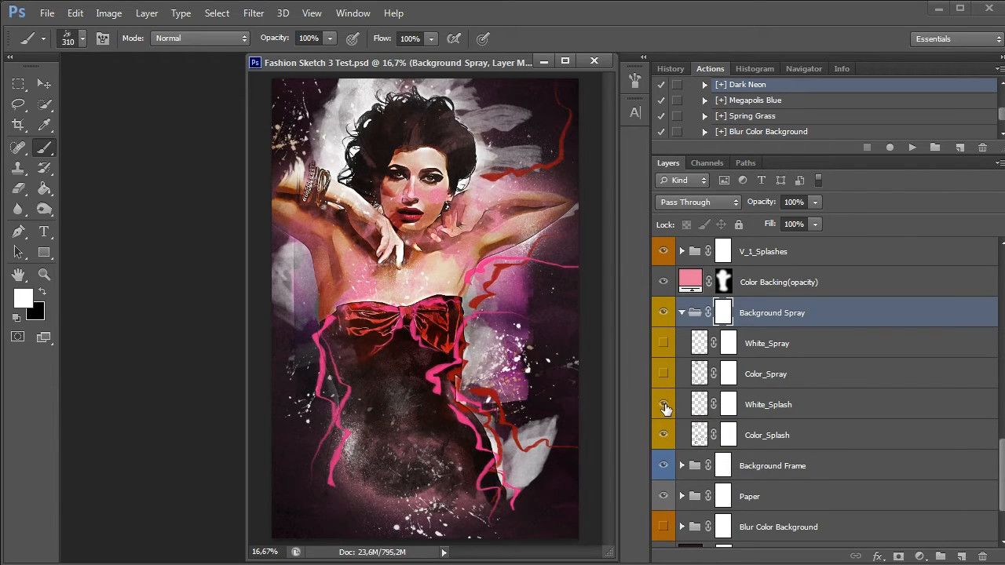
{"action": "left_click", "coordinate": [665, 407]}
{"action": "left_click", "coordinate": [665, 406]}
{"action": "left_click", "coordinate": [664, 380]}
{"action": "left_click", "coordinate": [664, 380]}
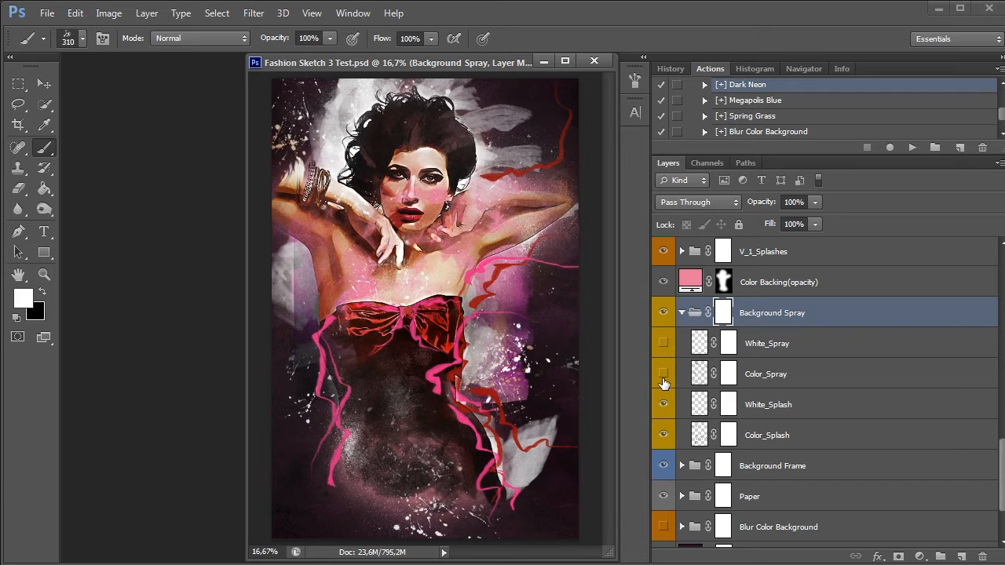
{"action": "left_click", "coordinate": [663, 380]}
{"action": "left_click", "coordinate": [664, 350]}
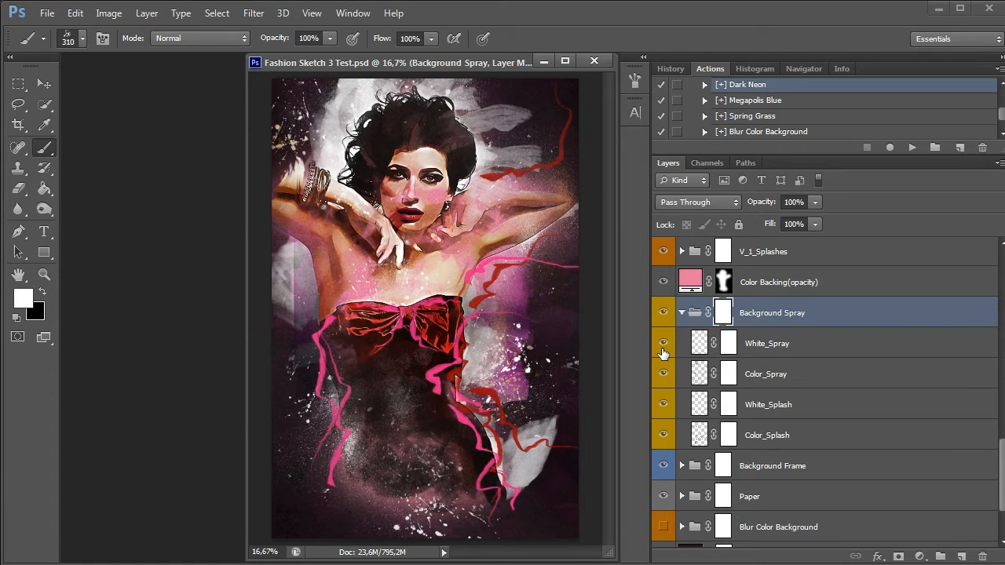
{"action": "left_click", "coordinate": [664, 350]}
{"action": "left_click", "coordinate": [663, 351]}
{"action": "left_click", "coordinate": [681, 313]}
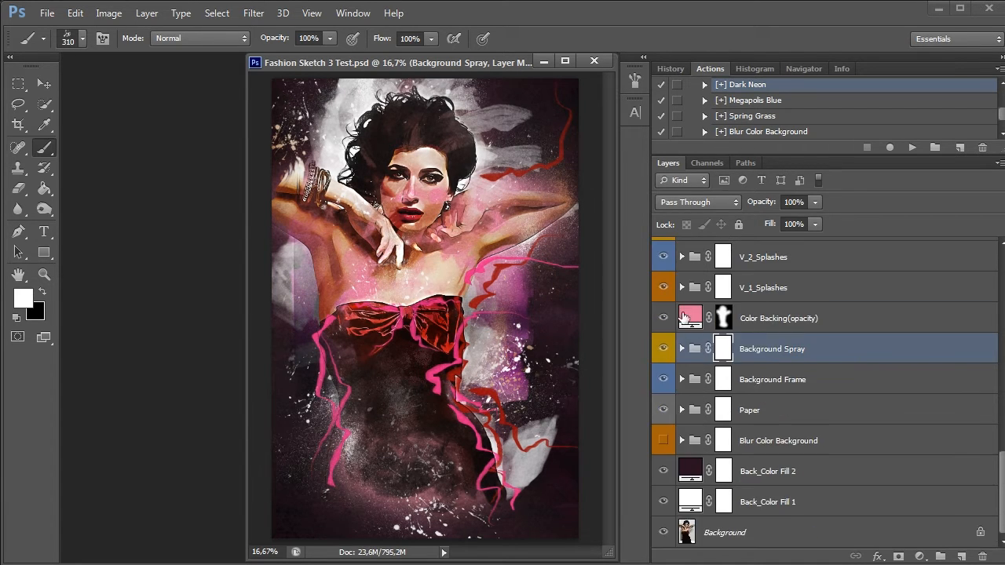
Try the salmon colour e58177 on the Color Backing(opacity) fill layer and discard the change
{"action": "left_click", "coordinate": [693, 319]}
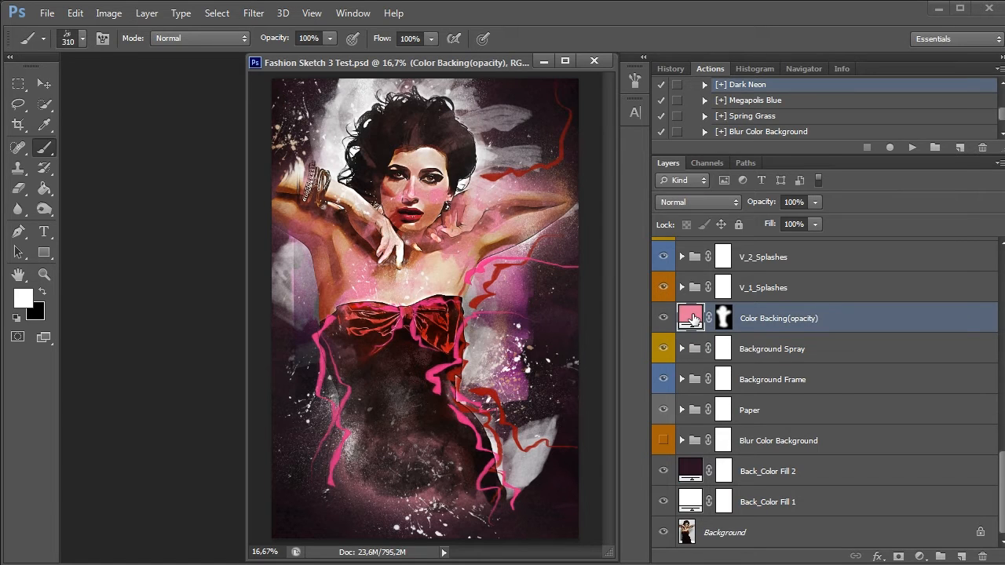
{"action": "double_click", "coordinate": [693, 319]}
{"action": "left_click_drag", "start_coordinate": [742, 145], "coordinate": [748, 294]}
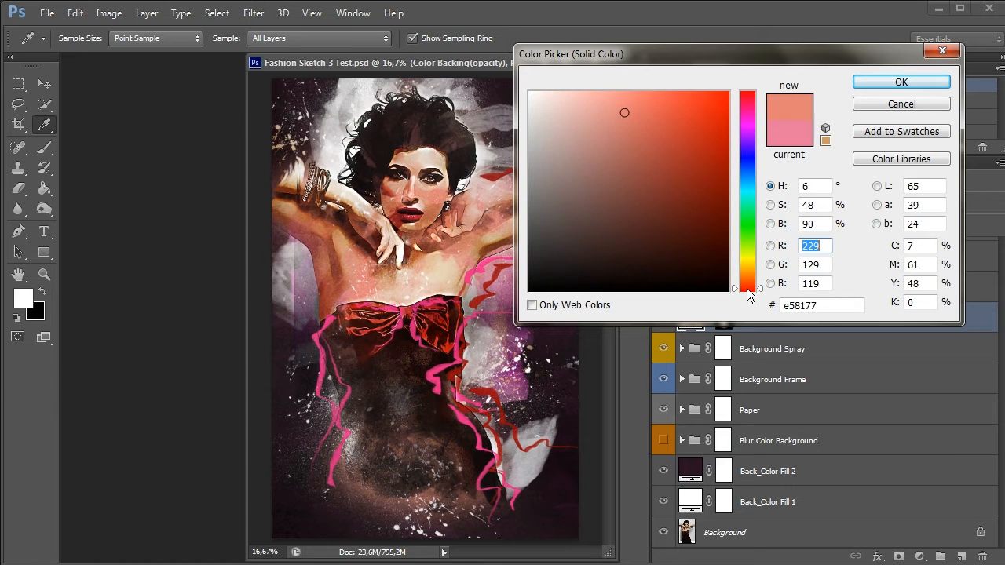
{"action": "left_click", "coordinate": [877, 104]}
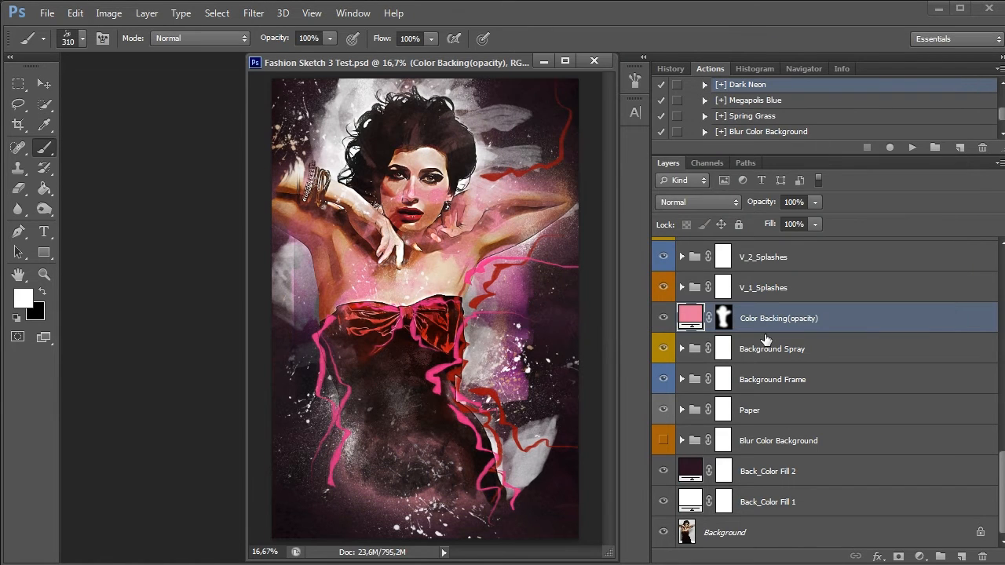
Compare the portrait with and without the V_1_Splashes group and the V_2_Splashes group
{"action": "scroll", "coordinate": [765, 339], "scroll_direction": "up", "scroll_amount": 1}
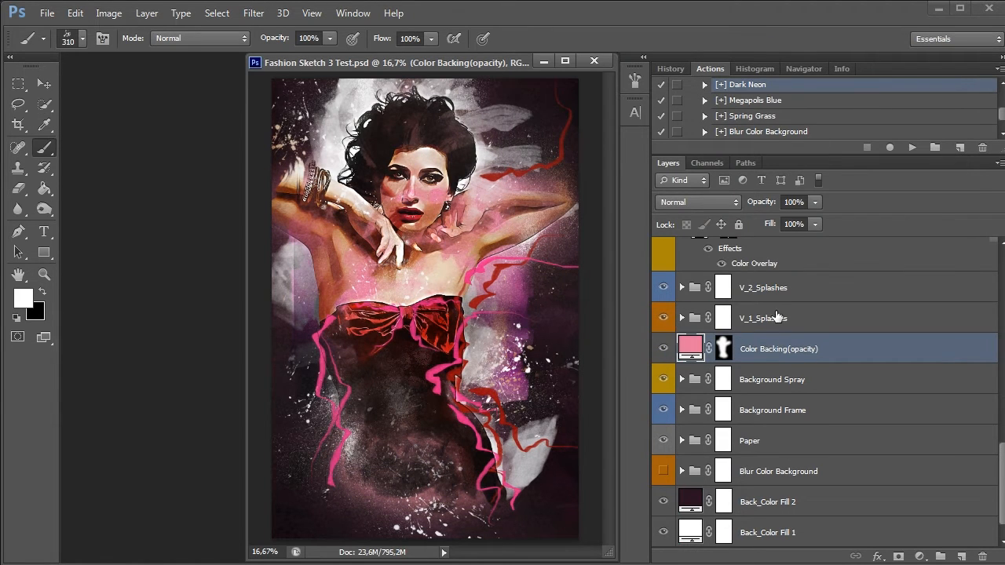
{"action": "left_click", "coordinate": [777, 317]}
{"action": "left_click", "coordinate": [664, 318]}
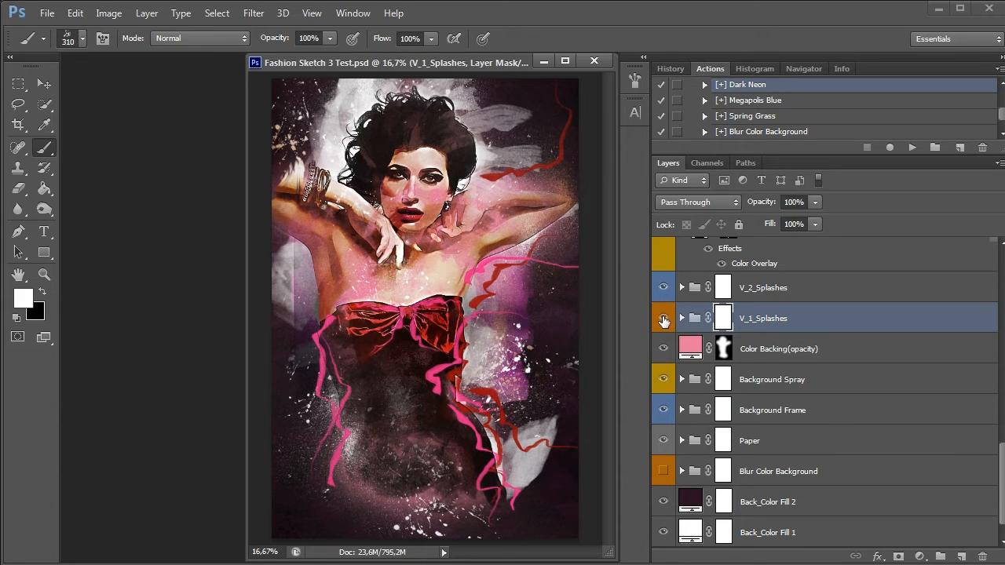
{"action": "left_click", "coordinate": [663, 318]}
{"action": "left_click", "coordinate": [760, 295]}
{"action": "left_click", "coordinate": [663, 291]}
{"action": "left_click", "coordinate": [664, 291]}
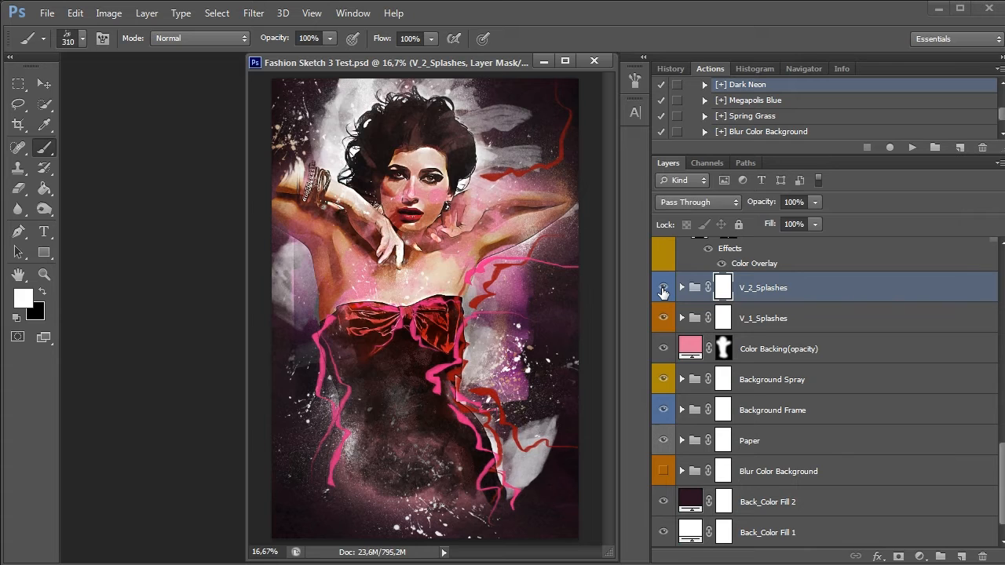
{"action": "left_click", "coordinate": [663, 290]}
{"action": "left_click", "coordinate": [663, 290]}
Compare the Dark Neon version with and without the Foreground Spray group
{"action": "scroll", "coordinate": [795, 306], "scroll_direction": "up", "scroll_amount": 5}
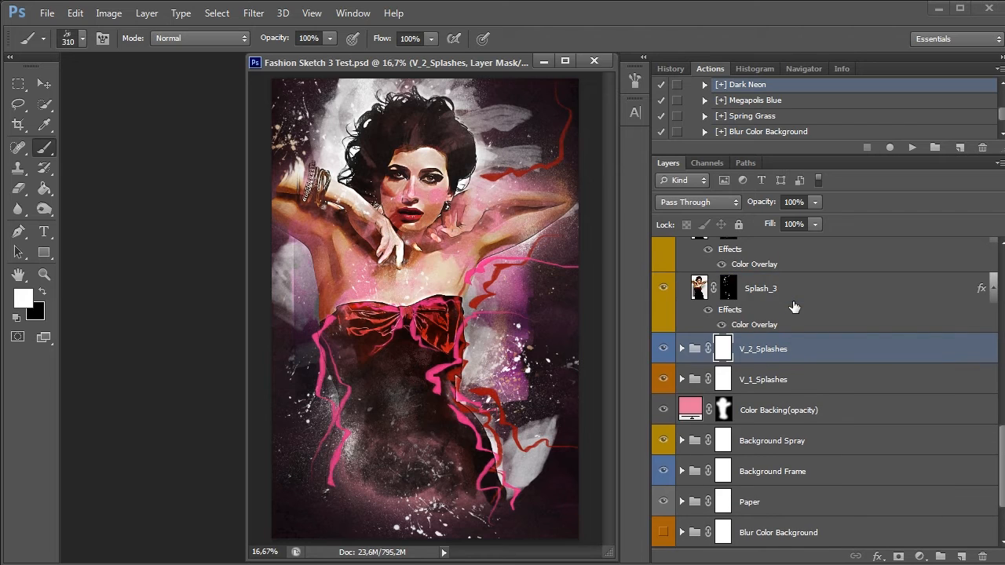
{"action": "scroll", "coordinate": [795, 307], "scroll_direction": "up", "scroll_amount": 2}
{"action": "scroll", "coordinate": [795, 306], "scroll_direction": "down", "scroll_amount": 1}
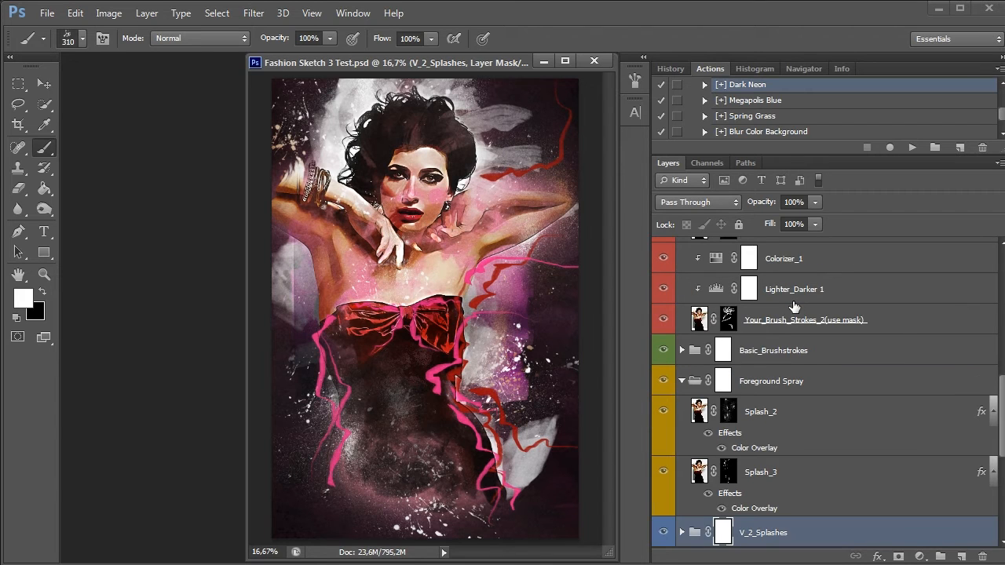
{"action": "left_click", "coordinate": [663, 383]}
{"action": "left_click", "coordinate": [664, 383]}
{"action": "left_click", "coordinate": [664, 382]}
{"action": "left_click", "coordinate": [663, 381]}
Play the [+] Megapolis Blue preset and compare the portrait with and without the Foreground Spray group
{"action": "left_click", "coordinate": [765, 100]}
{"action": "left_click", "coordinate": [912, 147]}
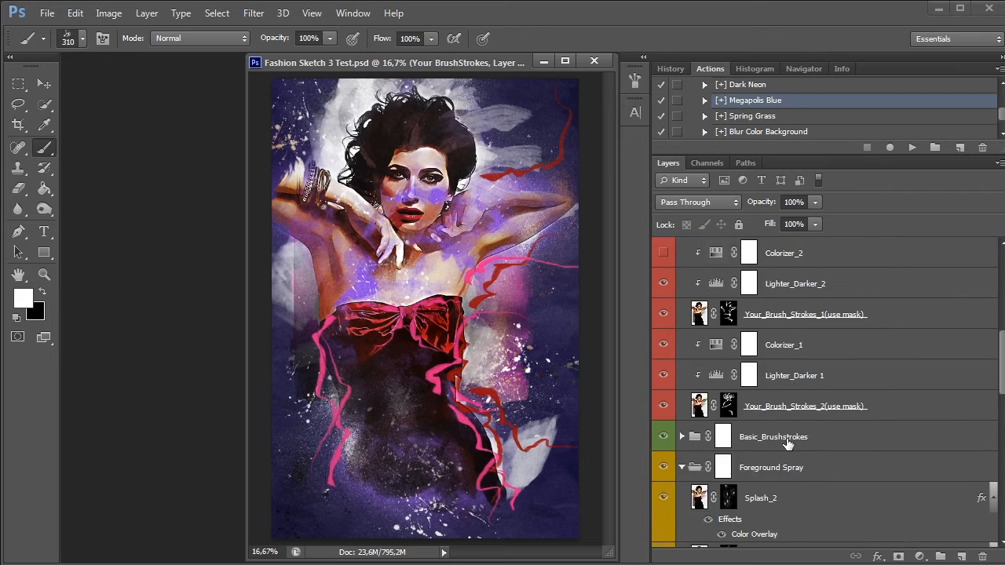
{"action": "scroll", "coordinate": [788, 444], "scroll_direction": "down", "scroll_amount": 3}
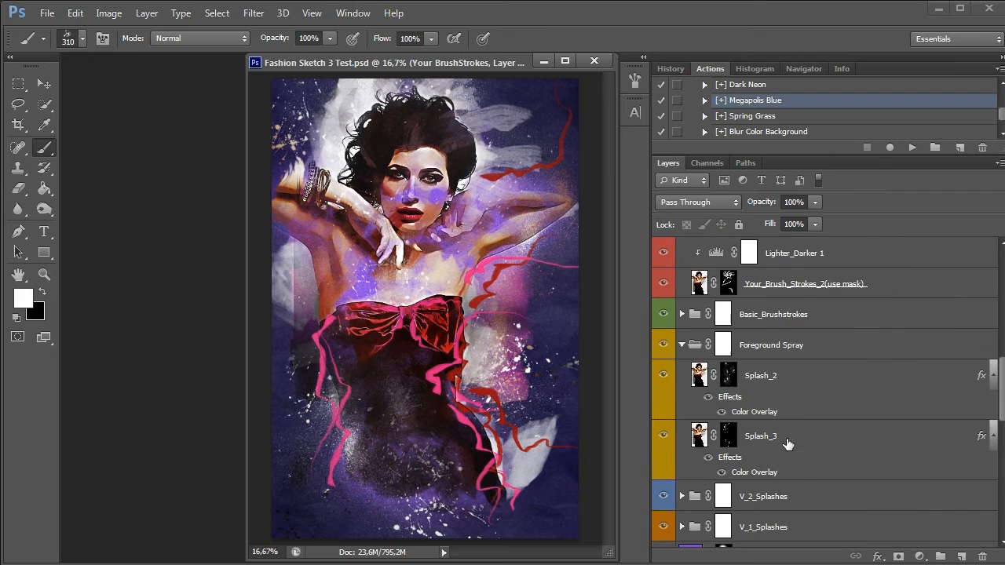
{"action": "left_click", "coordinate": [793, 343]}
{"action": "left_click", "coordinate": [664, 346]}
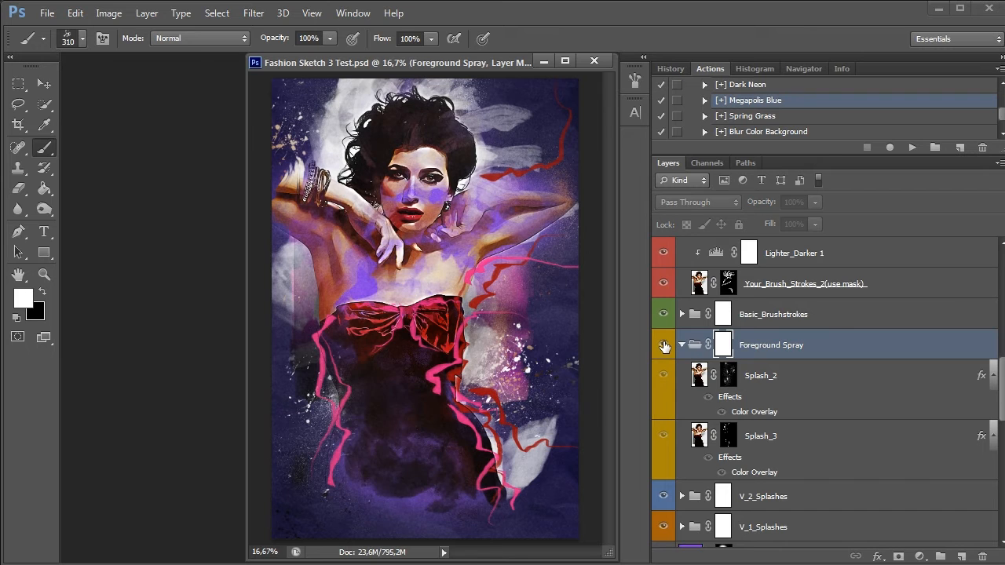
{"action": "left_click", "coordinate": [663, 345]}
Hide the Basic_Brushstrokes group and compare the portrait with and without the Foreground Spray group
{"action": "left_click", "coordinate": [744, 324]}
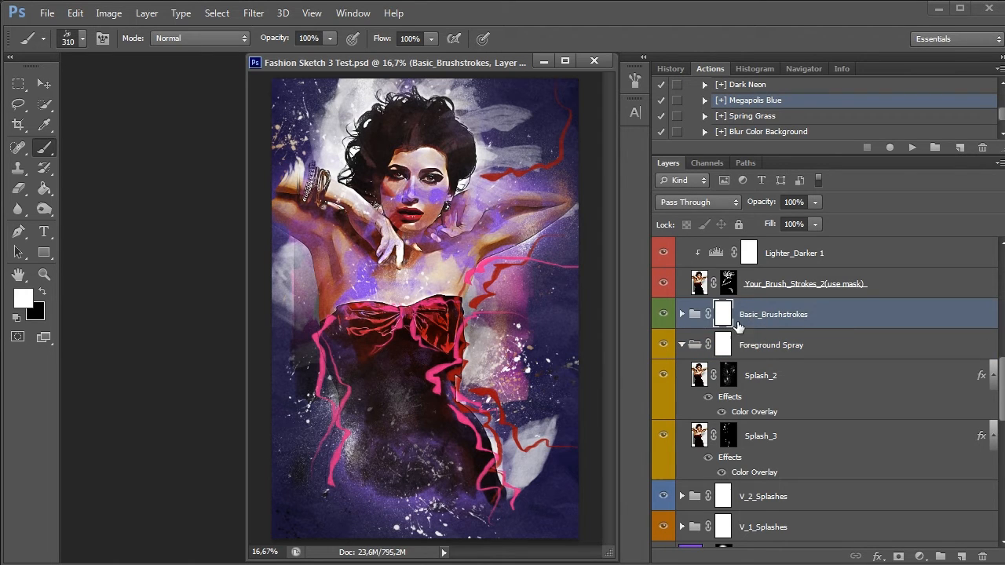
{"action": "left_click", "coordinate": [662, 316]}
{"action": "left_click", "coordinate": [662, 314]}
{"action": "left_click", "coordinate": [663, 314]}
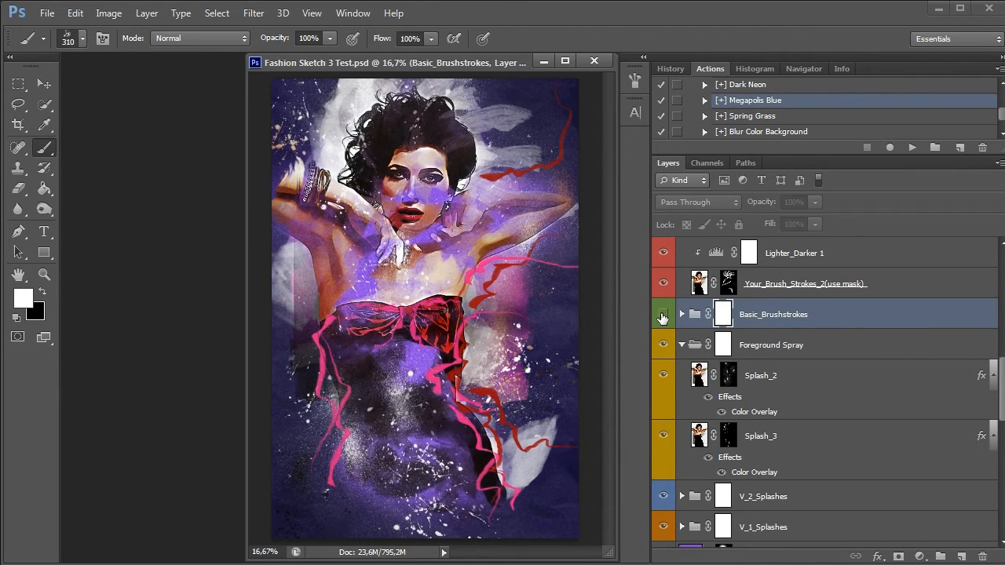
{"action": "left_click", "coordinate": [662, 346]}
{"action": "left_click", "coordinate": [662, 346]}
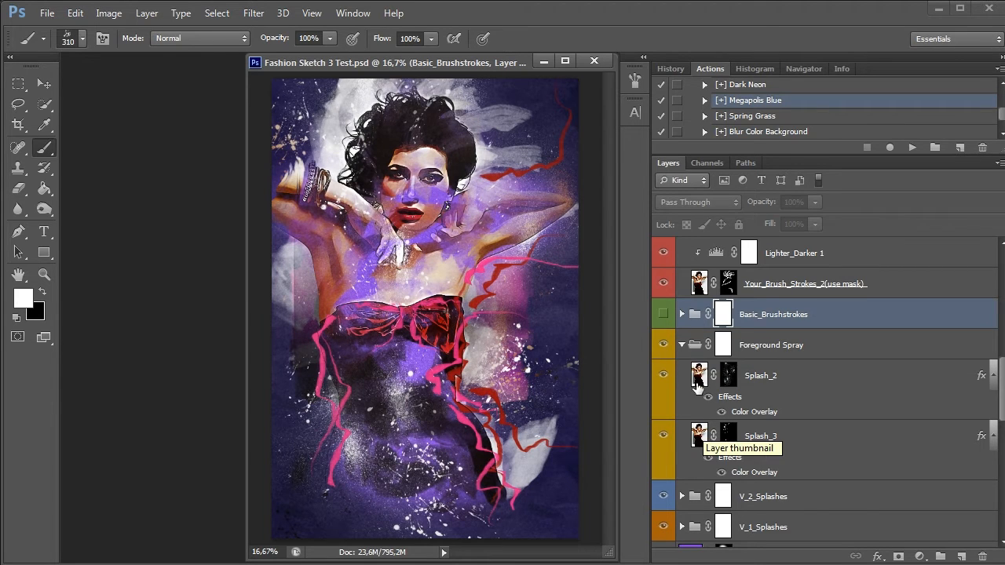
Play the [+] Spring Grass preset, followed by the [+] Dark Neon preset, with Basic_Brushstrokes hidden
{"action": "left_click", "coordinate": [758, 116]}
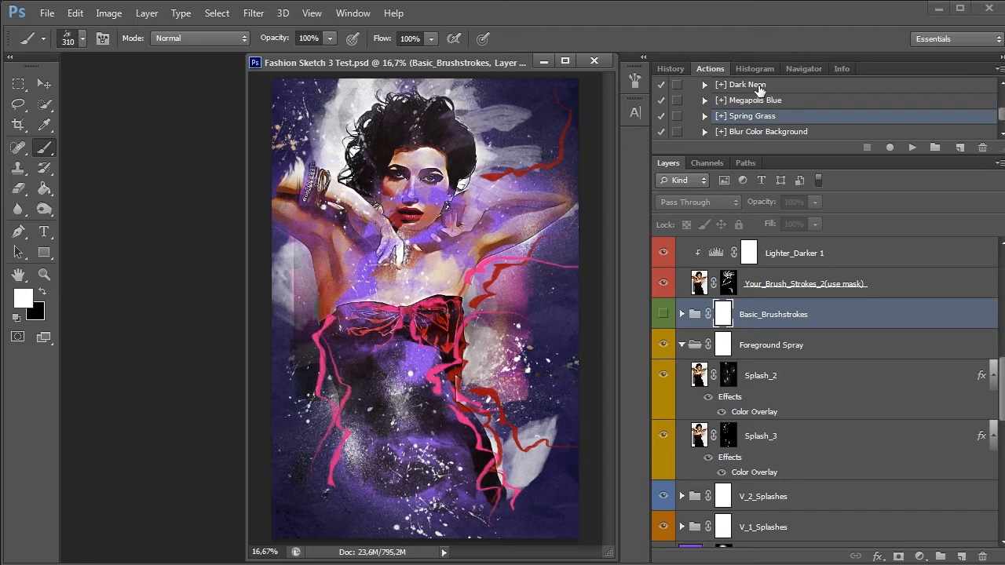
{"action": "left_click", "coordinate": [912, 148]}
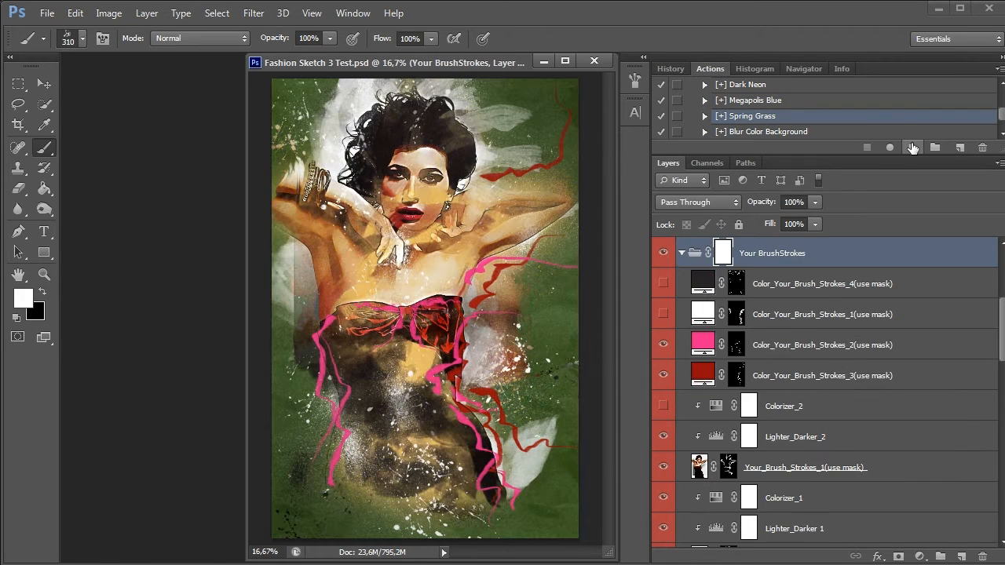
{"action": "left_click", "coordinate": [775, 86]}
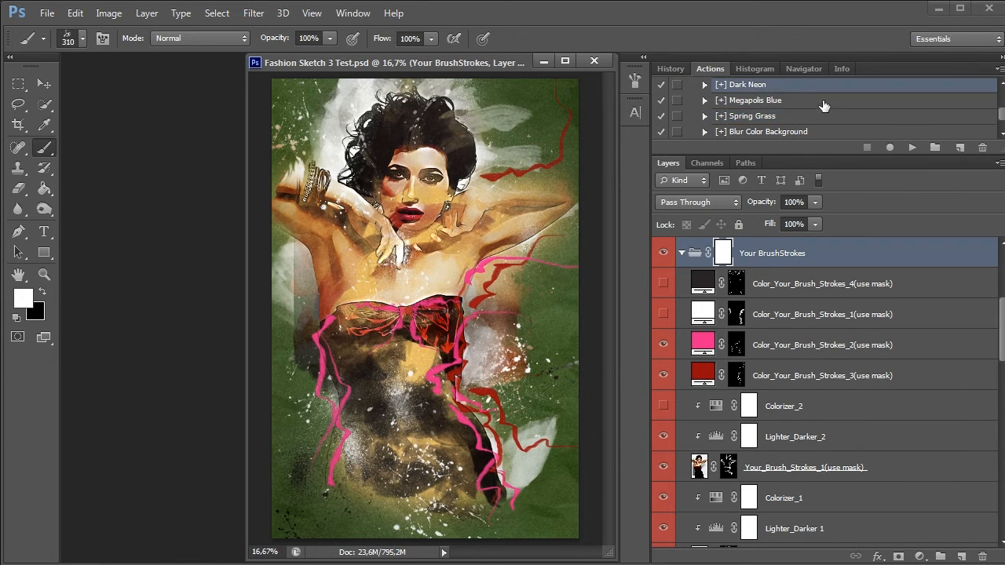
{"action": "left_click", "coordinate": [913, 148]}
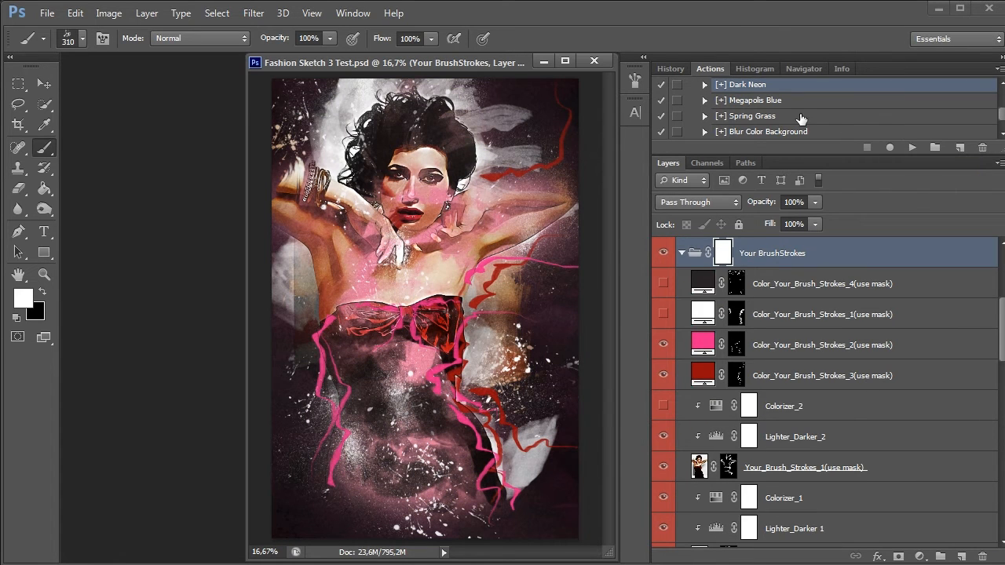
Play the [+] The Rose preset on the portrait
{"action": "scroll", "coordinate": [797, 118], "scroll_direction": "up", "scroll_amount": 2}
{"action": "left_click", "coordinate": [785, 101]}
{"action": "left_click", "coordinate": [911, 147]}
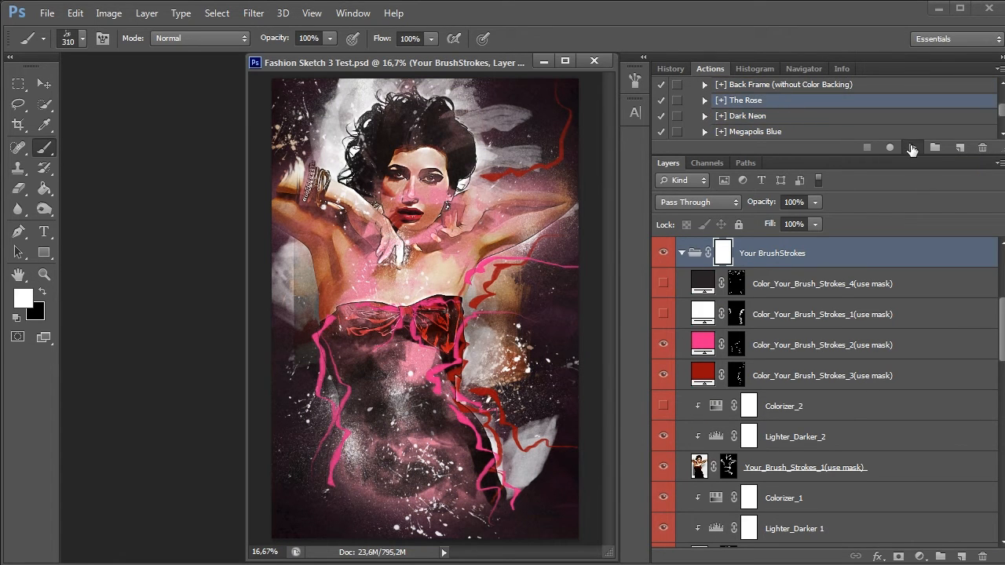
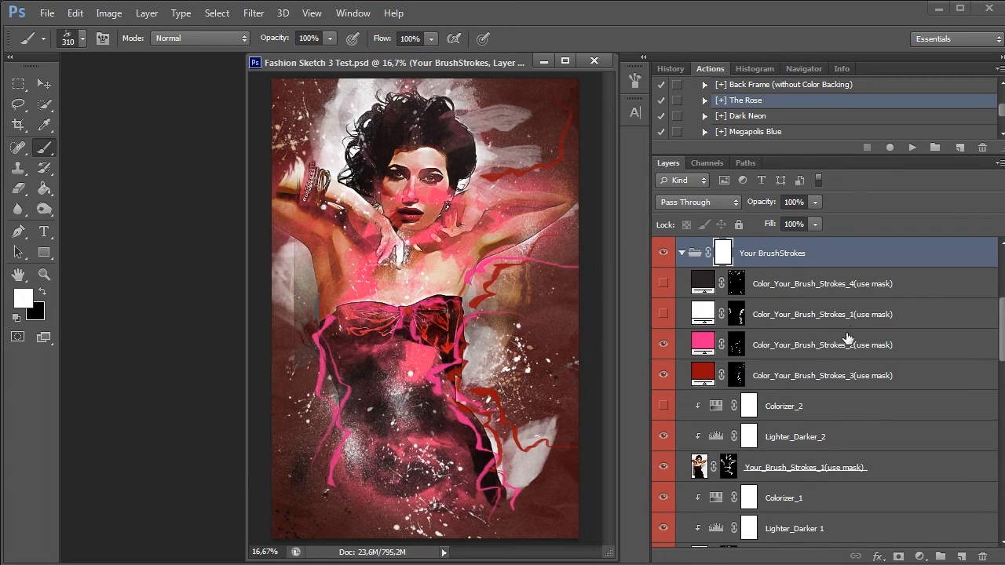
Compare the portrait with and without the Foreground Spray group under The Rose preset
{"action": "scroll", "coordinate": [834, 420], "scroll_direction": "down", "scroll_amount": 5}
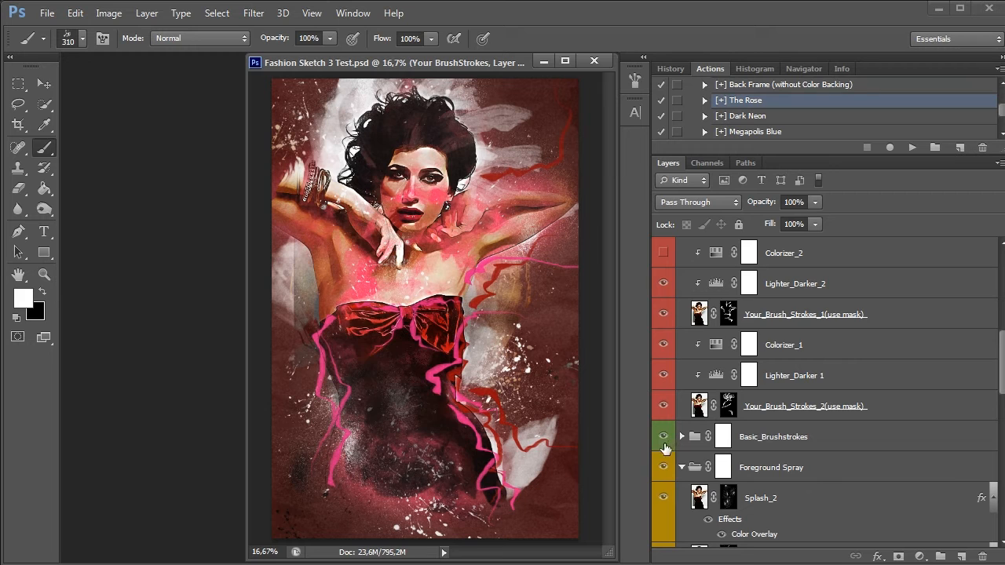
{"action": "left_click", "coordinate": [662, 469]}
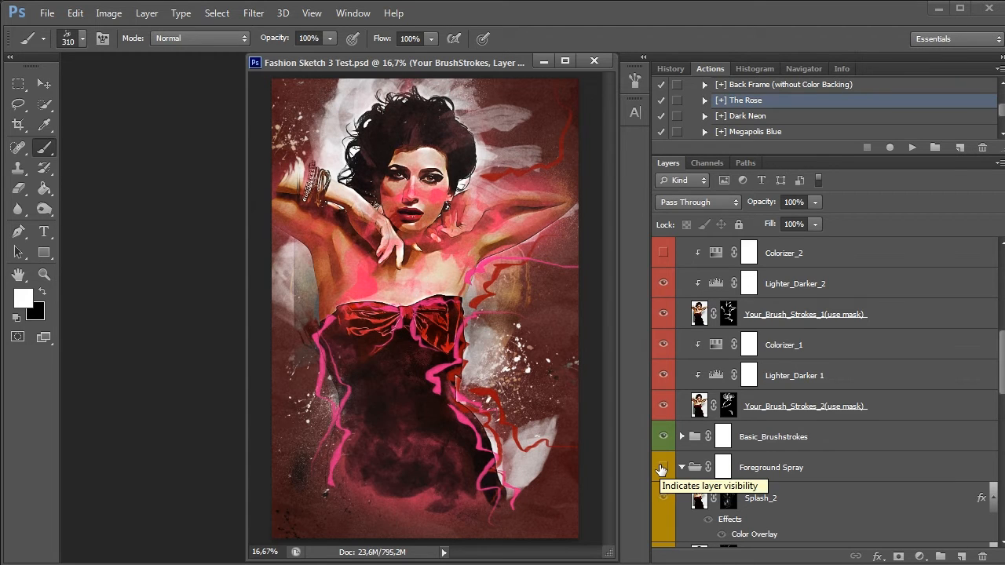
{"action": "left_click", "coordinate": [662, 468]}
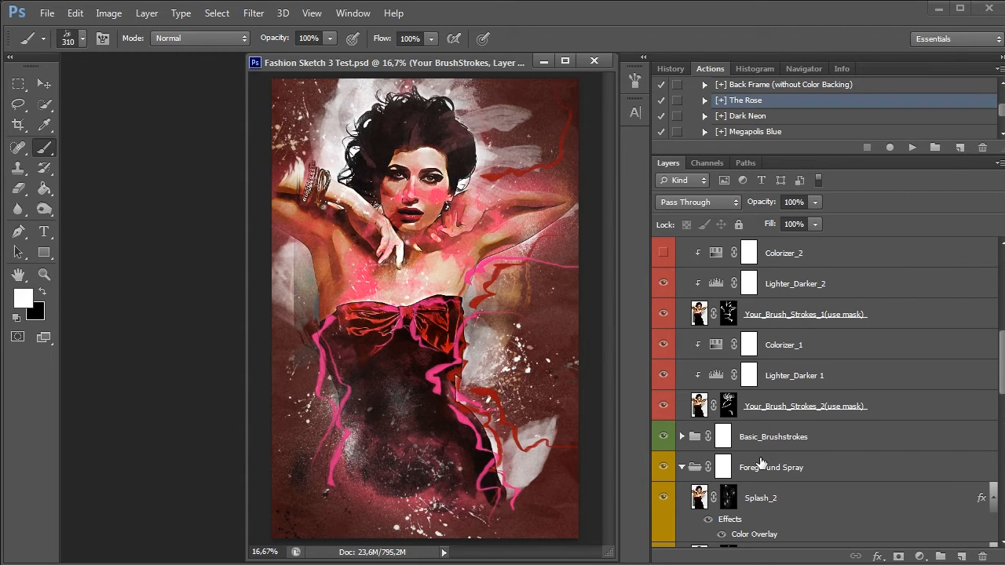
Collapse the Your BrushStrokes group and compare the portrait with and without the Your BrushStrokes and Lines groups
{"action": "scroll", "coordinate": [761, 463], "scroll_direction": "up", "scroll_amount": 8}
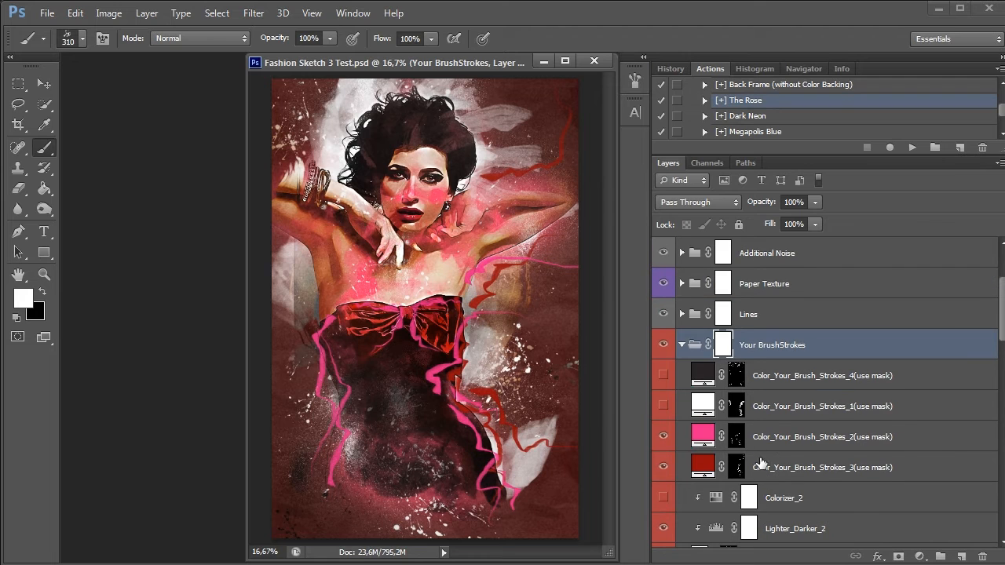
{"action": "left_click", "coordinate": [682, 345]}
{"action": "left_click", "coordinate": [664, 345]}
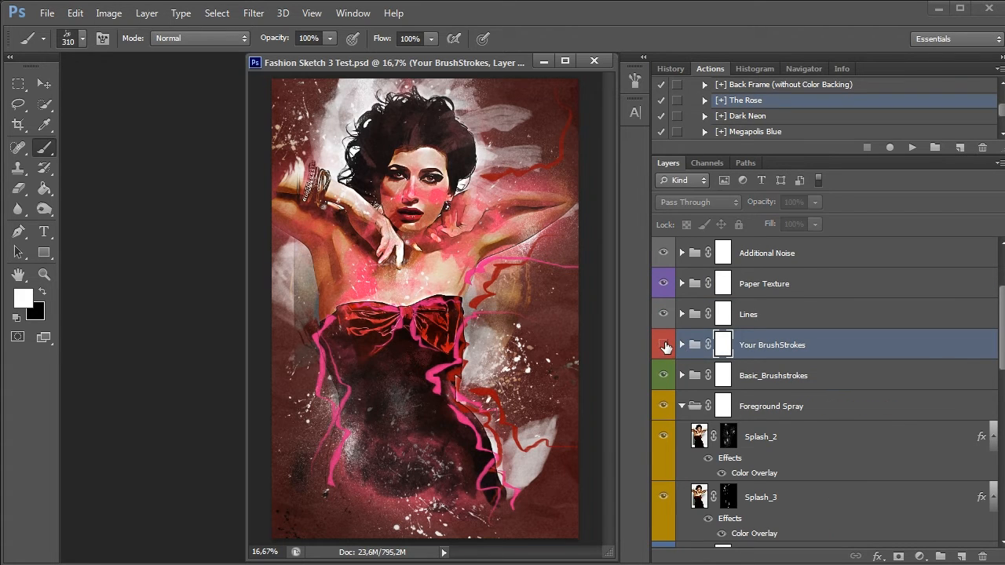
{"action": "left_click", "coordinate": [664, 346]}
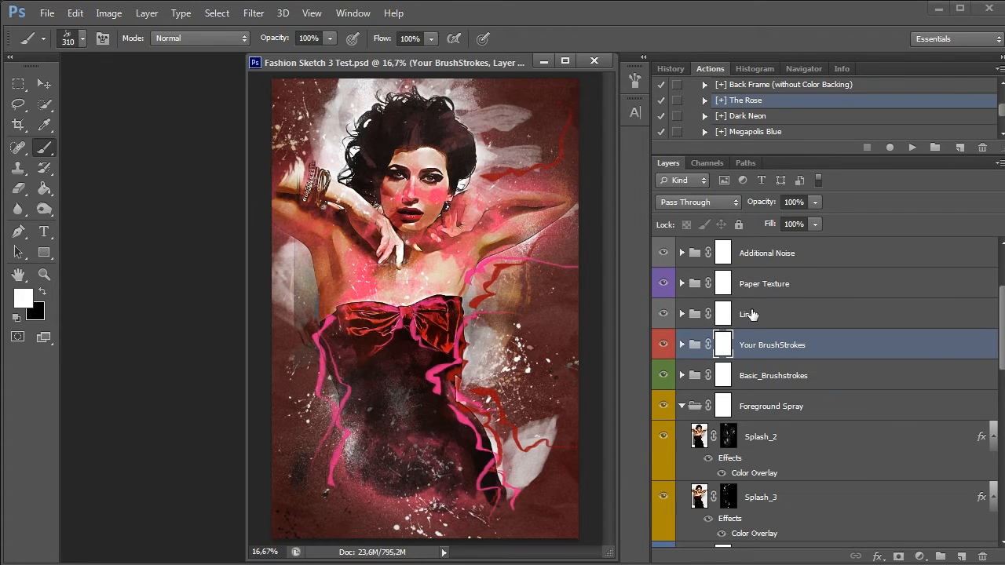
{"action": "left_click", "coordinate": [752, 315]}
{"action": "left_click", "coordinate": [663, 314]}
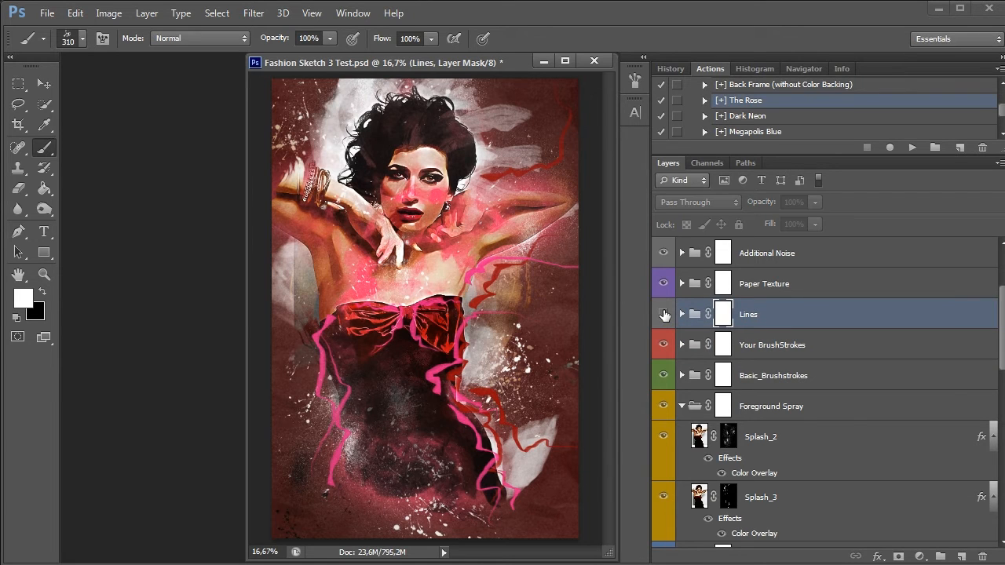
{"action": "left_click", "coordinate": [664, 315]}
Check the portrait without the Paper Texture group, and magnify the face to 50% for a closer view
{"action": "left_click", "coordinate": [760, 284]}
{"action": "left_click", "coordinate": [664, 283]}
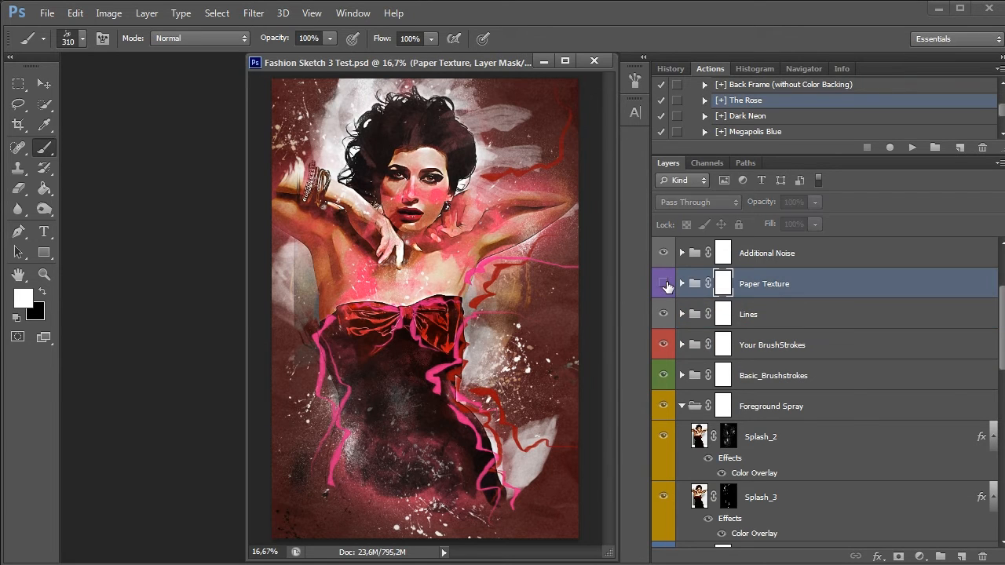
{"action": "left_click", "coordinate": [664, 284]}
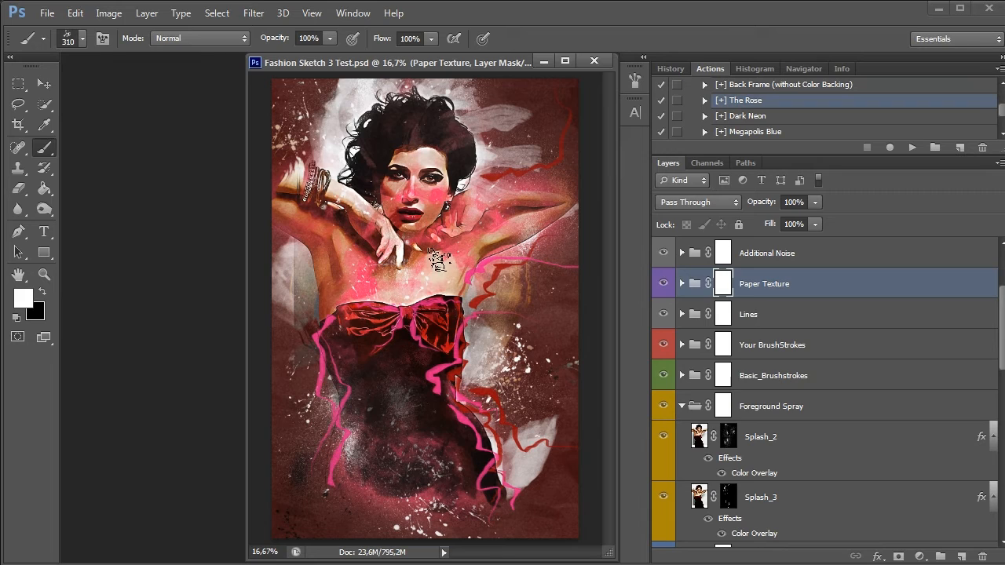
{"action": "left_click", "coordinate": [46, 274]}
{"action": "left_click", "coordinate": [388, 243]}
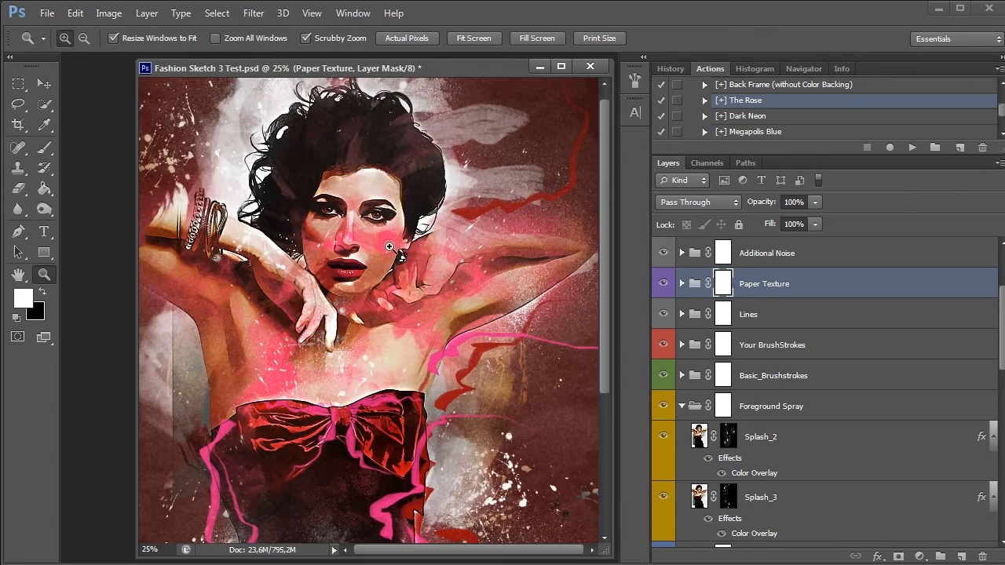
{"action": "left_click", "coordinate": [388, 243]}
{"action": "left_click", "coordinate": [388, 243]}
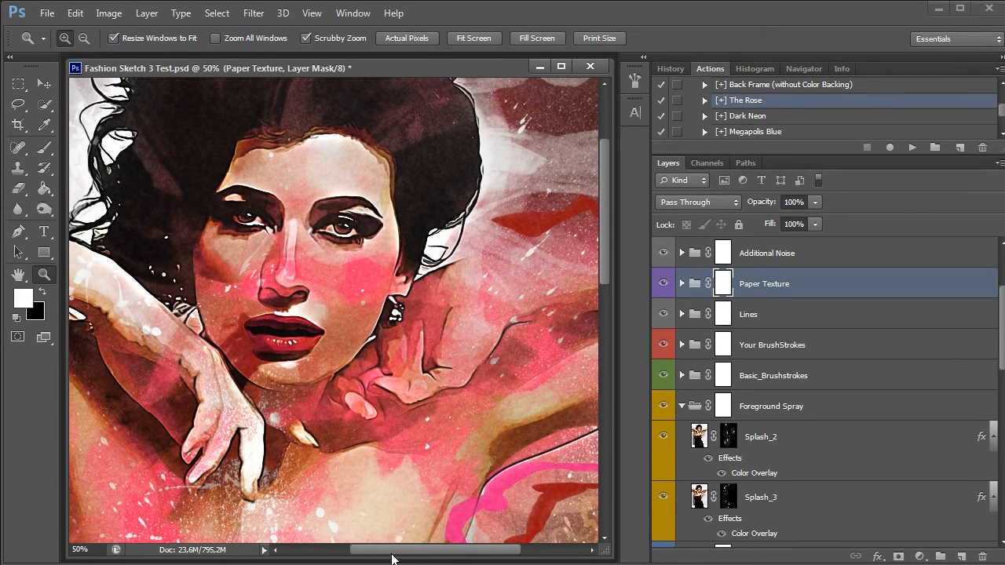
{"action": "left_click_drag", "start_coordinate": [392, 554], "coordinate": [358, 555]}
{"action": "scroll", "coordinate": [475, 399], "scroll_direction": "up", "scroll_amount": 1}
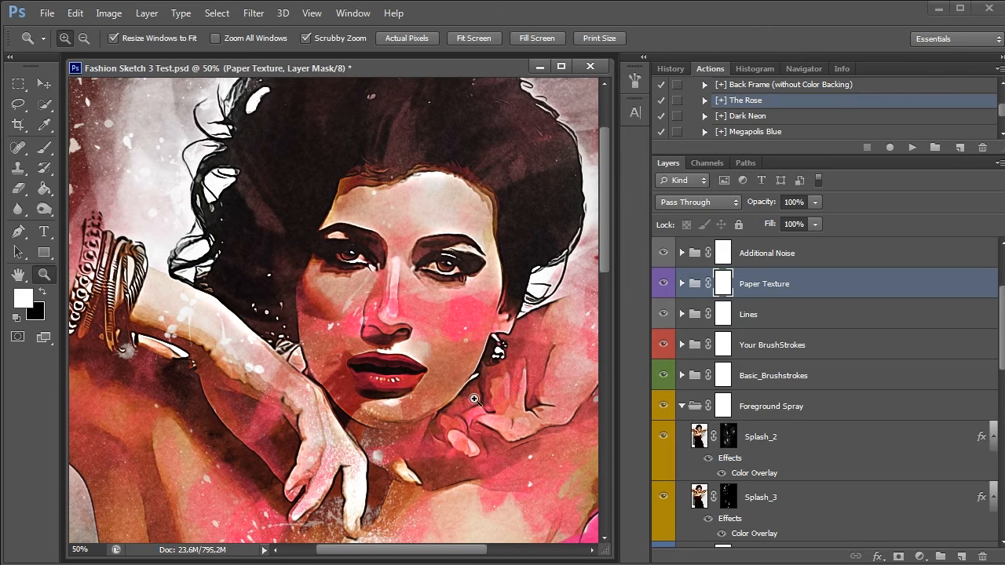
Compare the face close-up with and without the Paper Texture group
{"action": "left_click", "coordinate": [664, 283]}
{"action": "left_click", "coordinate": [664, 284]}
{"action": "left_click", "coordinate": [664, 283]}
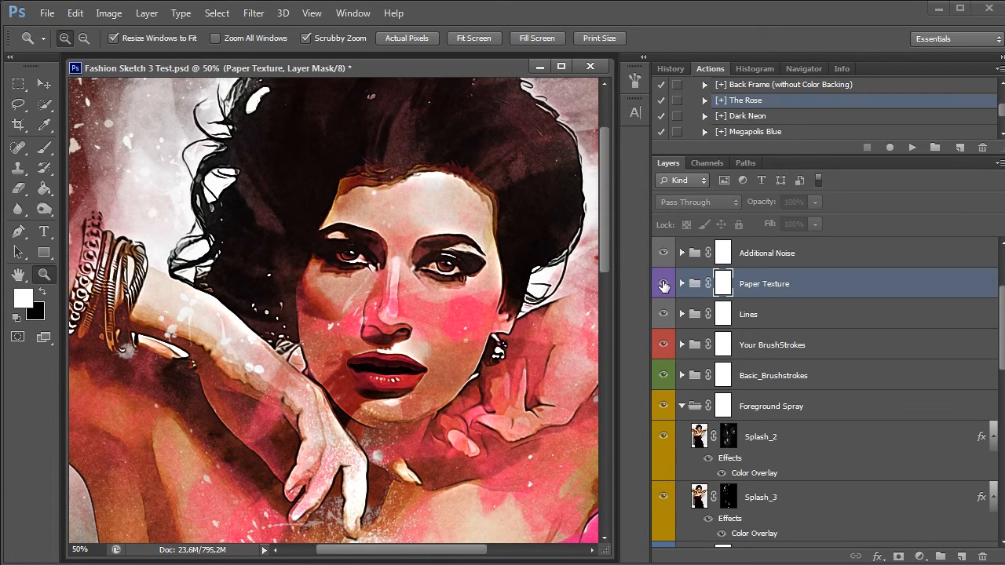
{"action": "left_click", "coordinate": [664, 284]}
{"action": "left_click", "coordinate": [664, 284]}
{"action": "left_click", "coordinate": [664, 283]}
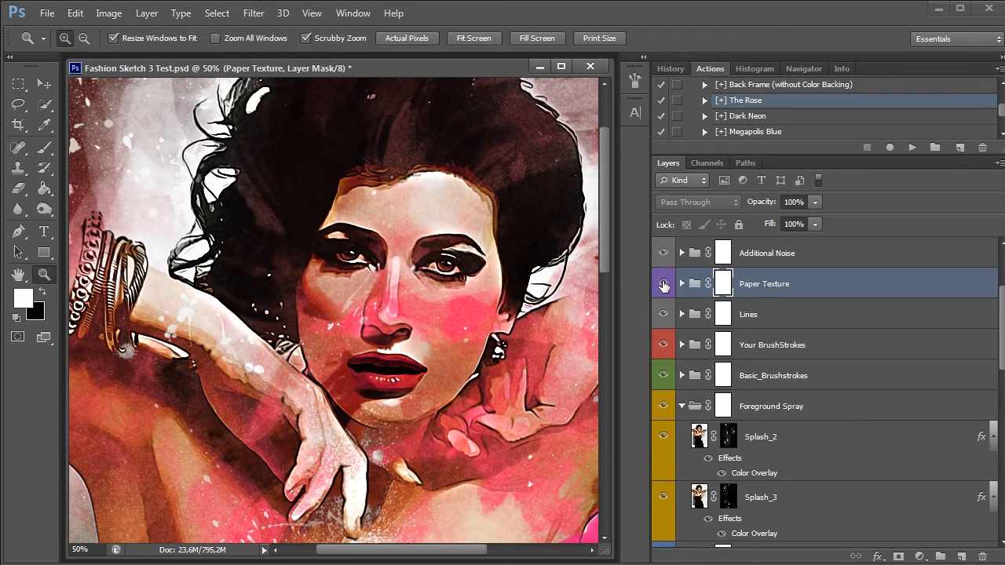
{"action": "left_click", "coordinate": [664, 283]}
Expand the Additional Noise group and compare the close-up with and without its noise
{"action": "left_click", "coordinate": [775, 254]}
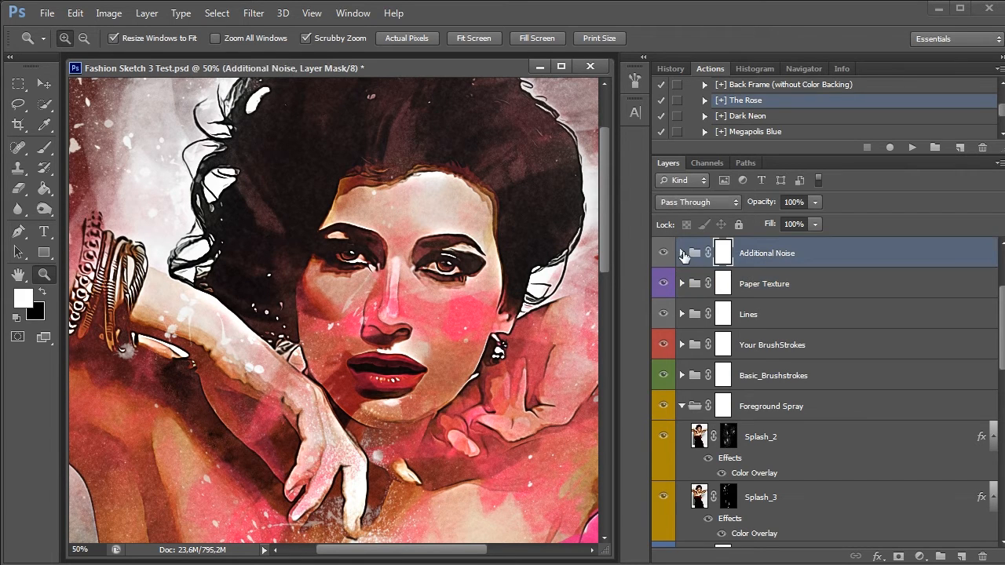
{"action": "left_click", "coordinate": [682, 253]}
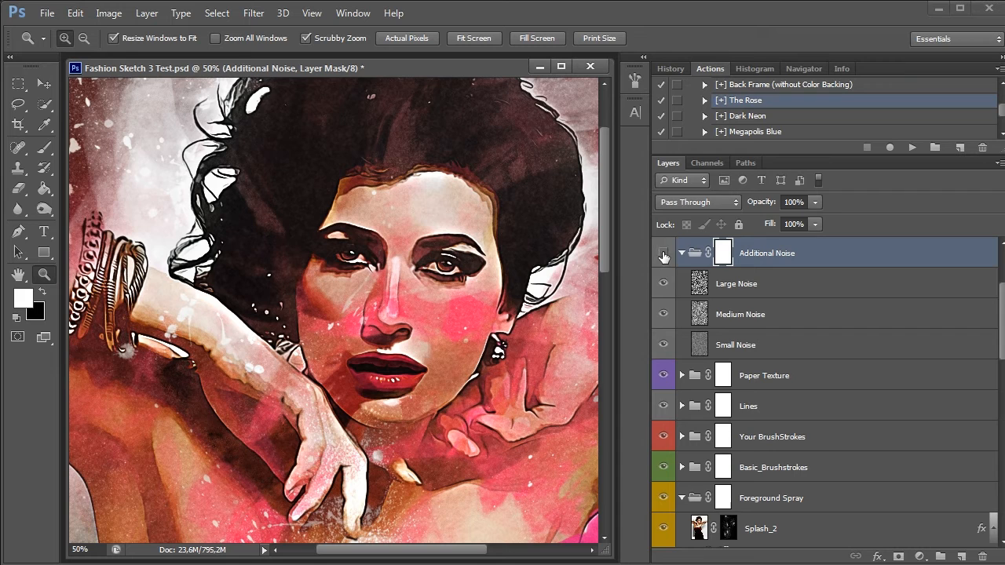
{"action": "left_click", "coordinate": [663, 253]}
{"action": "left_click", "coordinate": [664, 253]}
{"action": "left_click", "coordinate": [664, 253]}
{"action": "left_click", "coordinate": [664, 253]}
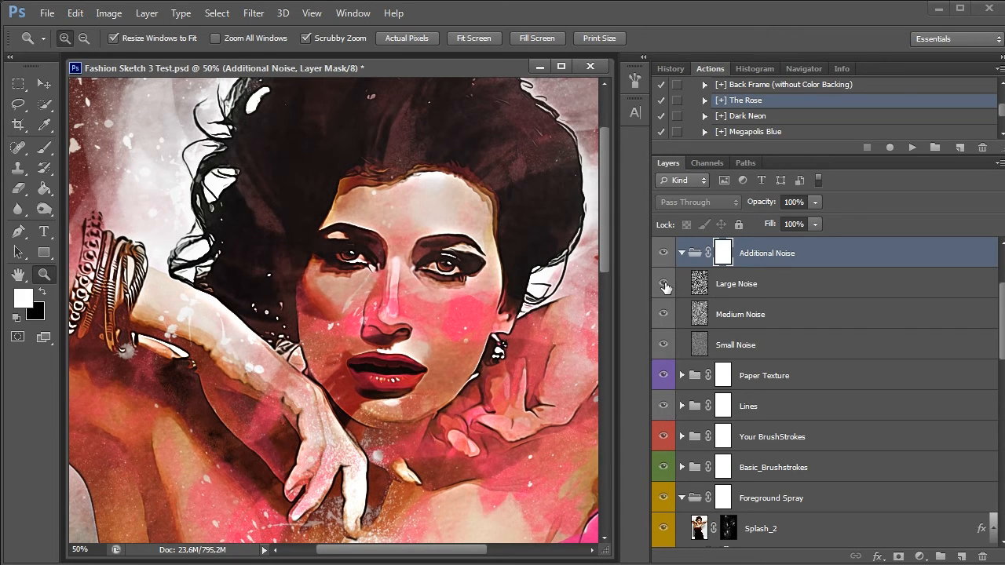
Hide the Large Noise and Medium Noise layers and compare the close-up with and without Small Noise
{"action": "left_click", "coordinate": [664, 345]}
{"action": "left_click", "coordinate": [663, 285]}
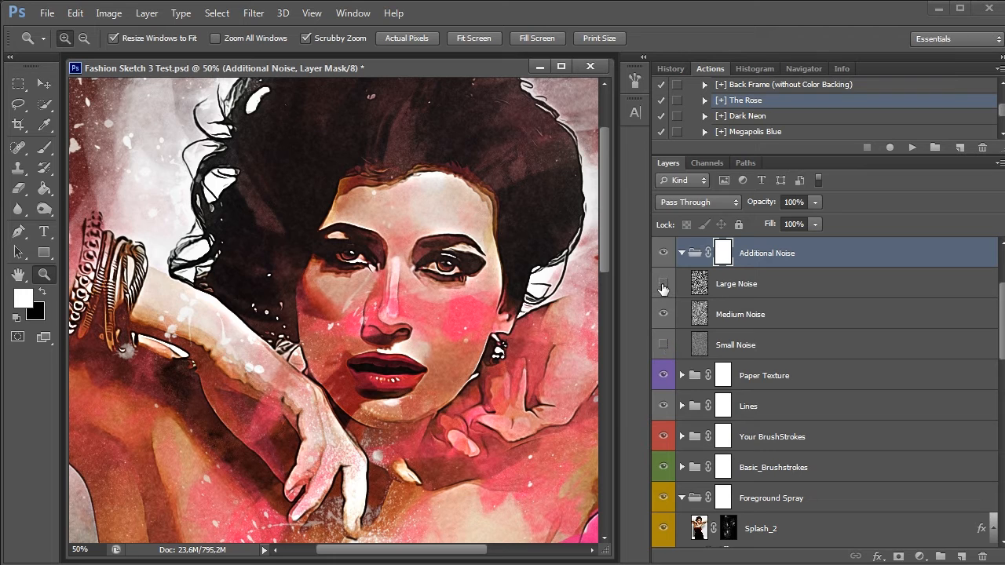
{"action": "left_click", "coordinate": [664, 285]}
{"action": "left_click", "coordinate": [663, 315]}
{"action": "left_click", "coordinate": [753, 343]}
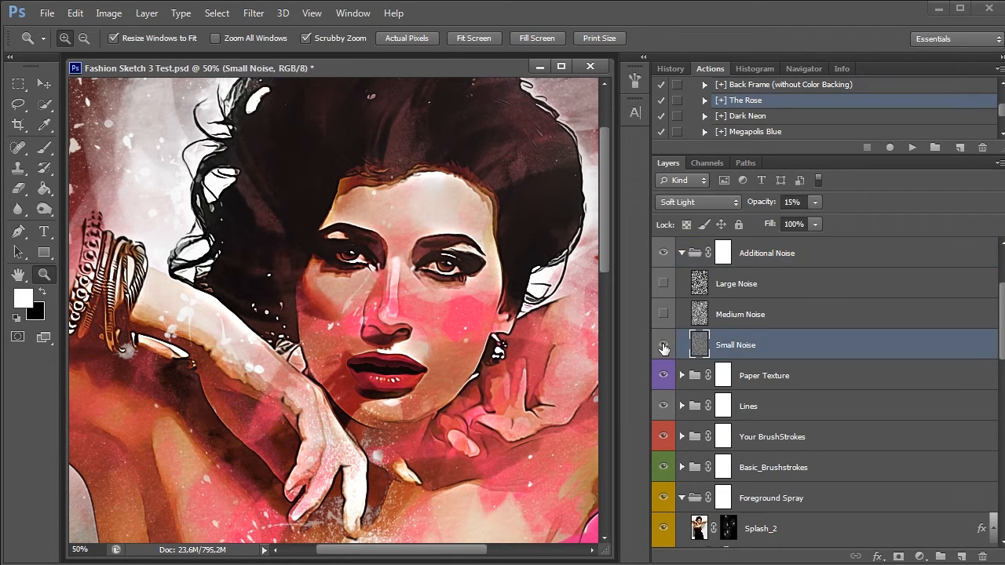
{"action": "left_click", "coordinate": [664, 346]}
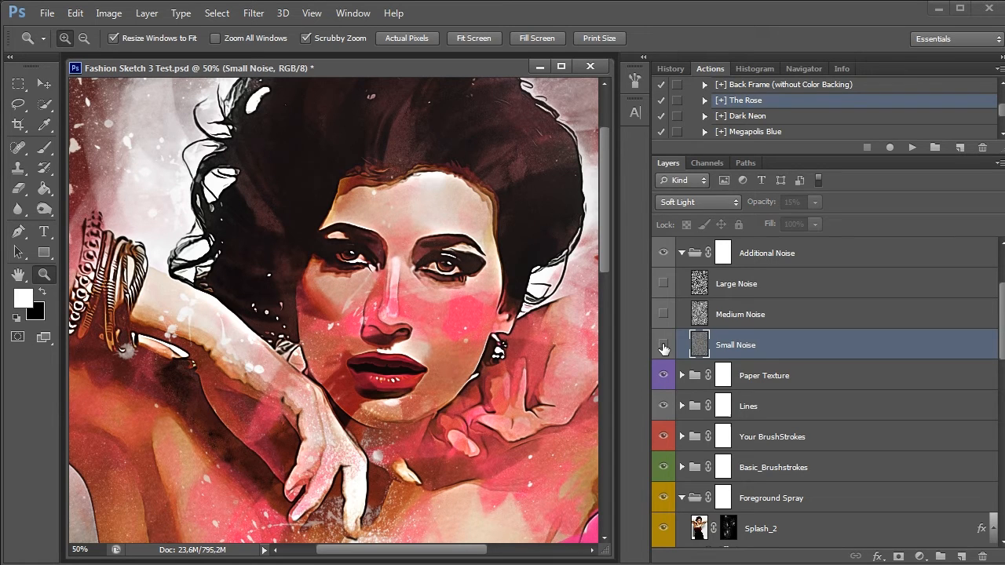
{"action": "left_click", "coordinate": [663, 346]}
Show the Medium Noise layer again and preview Large Noise, leaving Large Noise hidden
{"action": "left_click", "coordinate": [744, 314]}
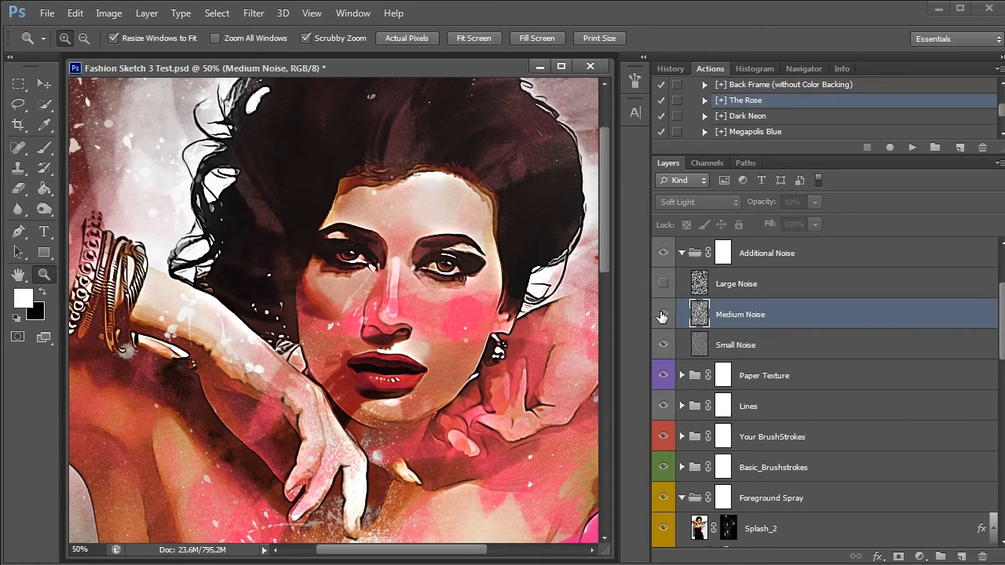
{"action": "left_click", "coordinate": [662, 315]}
{"action": "left_click", "coordinate": [743, 286]}
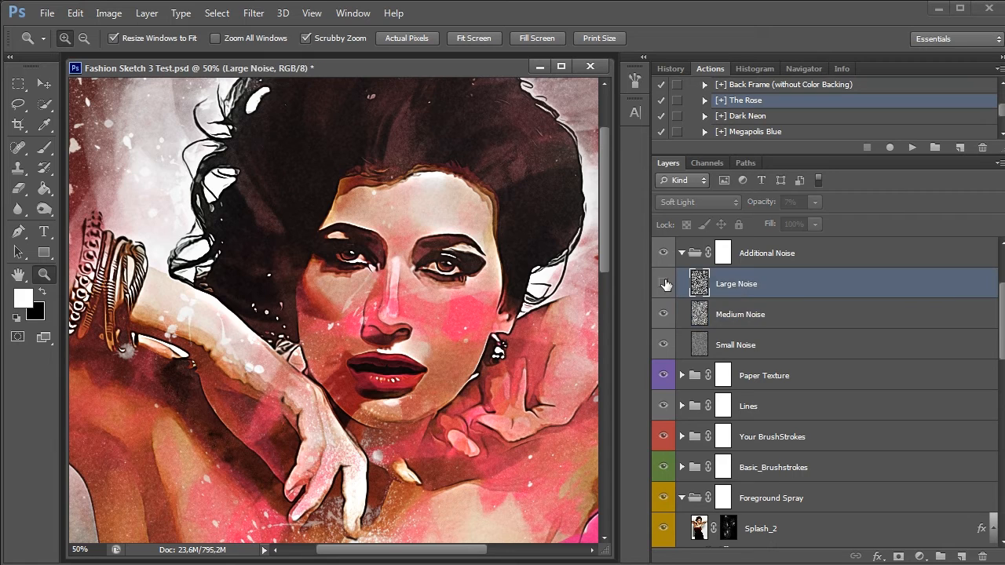
{"action": "left_click", "coordinate": [664, 284]}
{"action": "left_click", "coordinate": [663, 284]}
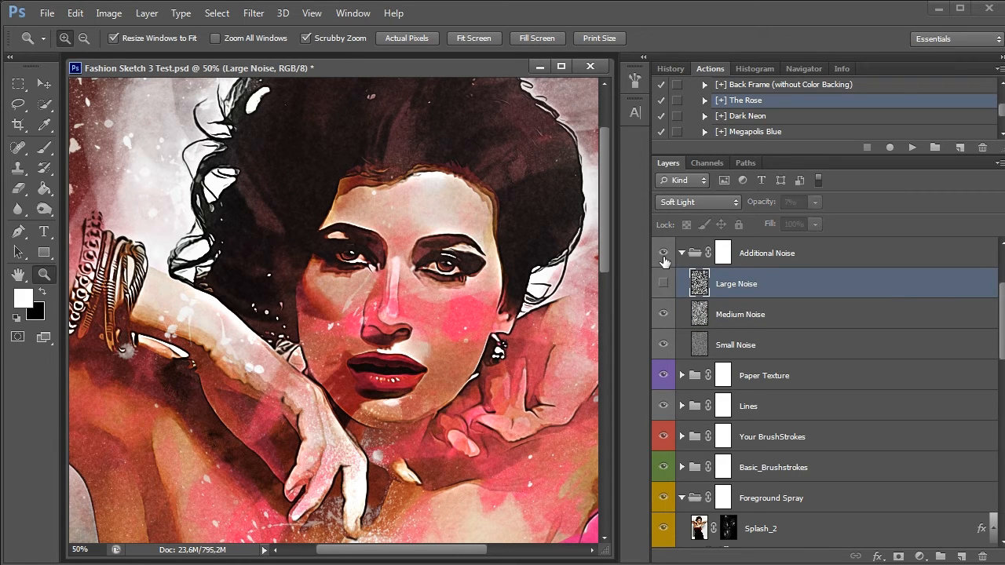
Compare the close-up with and without the whole Additional Noise group and collapse the group
{"action": "left_click", "coordinate": [663, 253]}
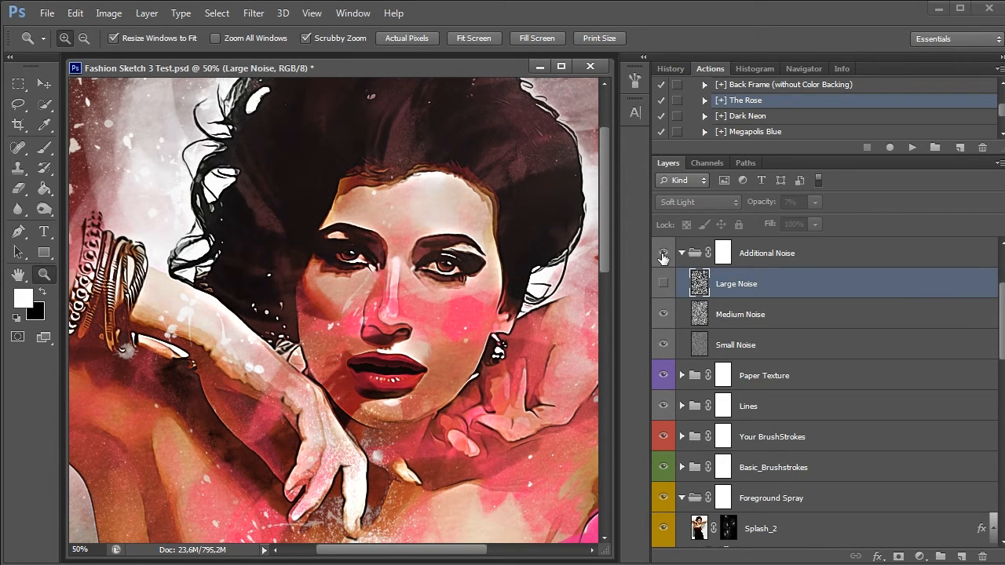
{"action": "left_click", "coordinate": [663, 253]}
{"action": "left_click", "coordinate": [682, 253]}
Compare the close-up with and without the Contrast group and expand the group to show its layers
{"action": "scroll", "coordinate": [788, 310], "scroll_direction": "up", "scroll_amount": 3}
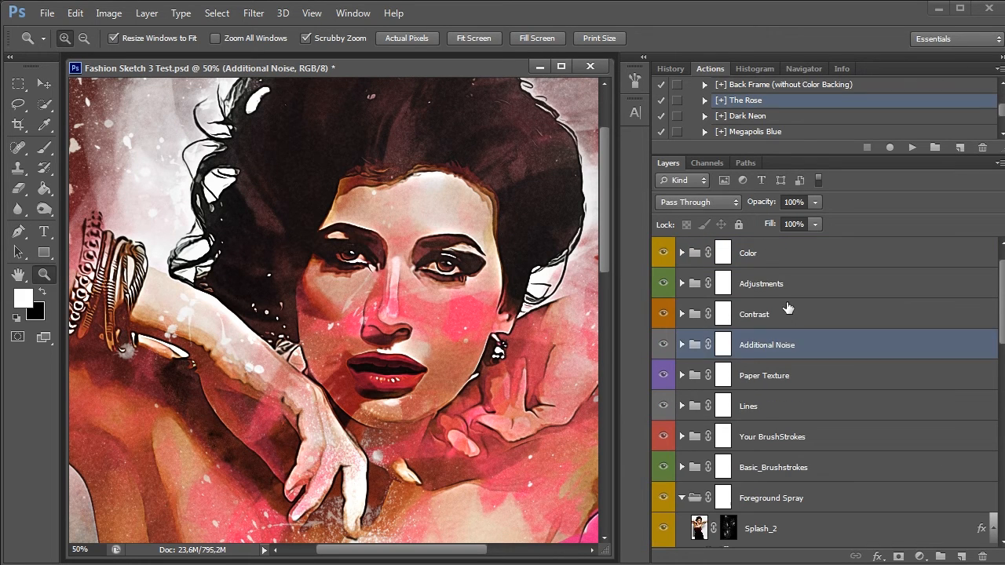
{"action": "left_click", "coordinate": [789, 315]}
{"action": "left_click", "coordinate": [663, 314]}
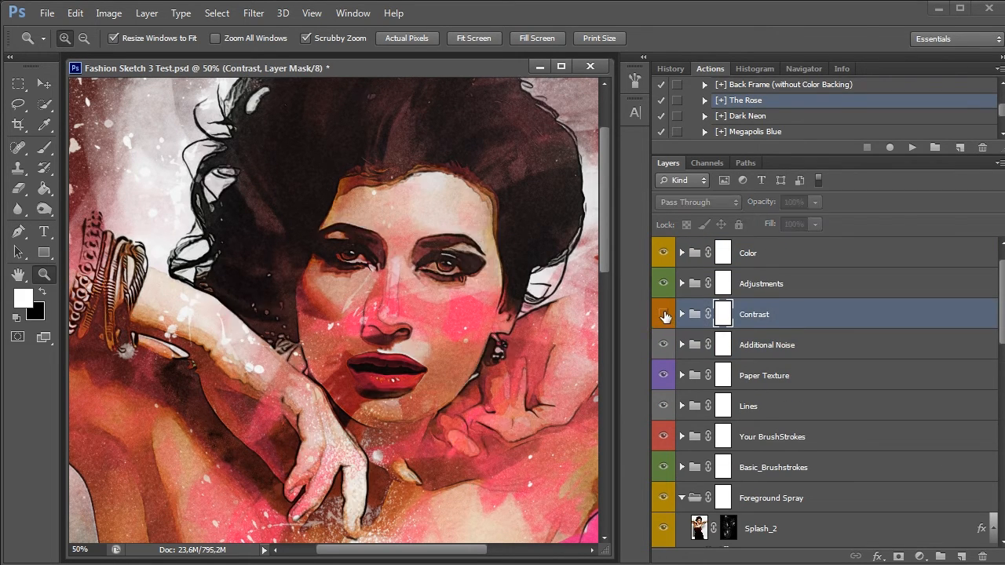
{"action": "left_click", "coordinate": [682, 314]}
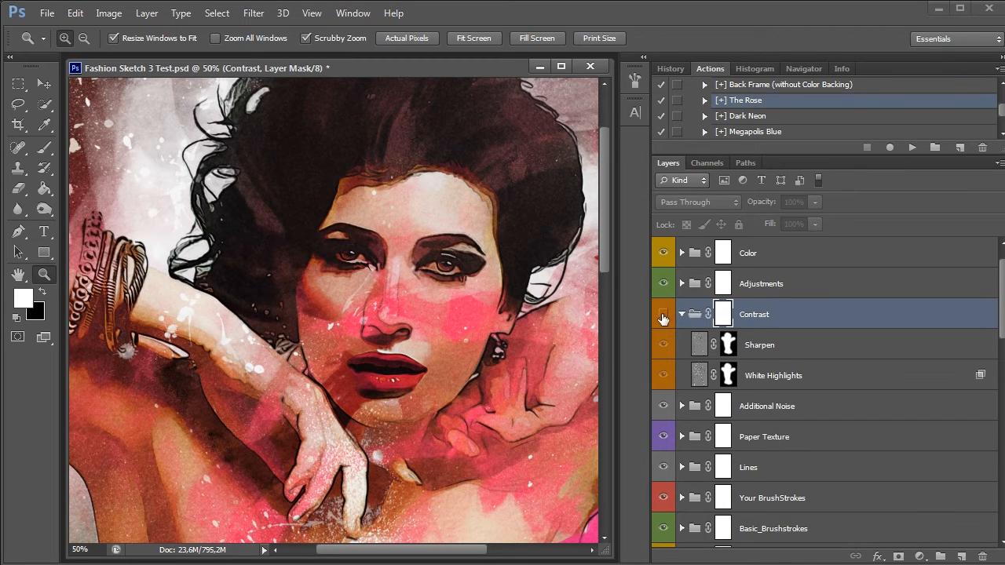
{"action": "left_click", "coordinate": [663, 315]}
Compare the close-up with and without the White Highlights and Sharpen layers, and collapse the Contrast group
{"action": "left_click", "coordinate": [664, 375]}
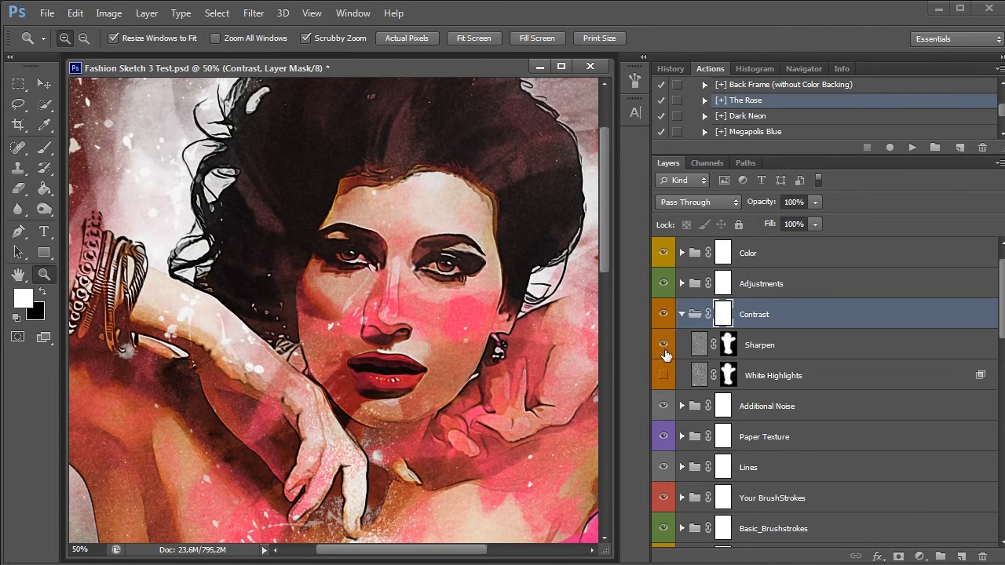
{"action": "left_click", "coordinate": [663, 345]}
{"action": "left_click", "coordinate": [664, 347]}
{"action": "left_click", "coordinate": [663, 344]}
{"action": "left_click", "coordinate": [663, 374]}
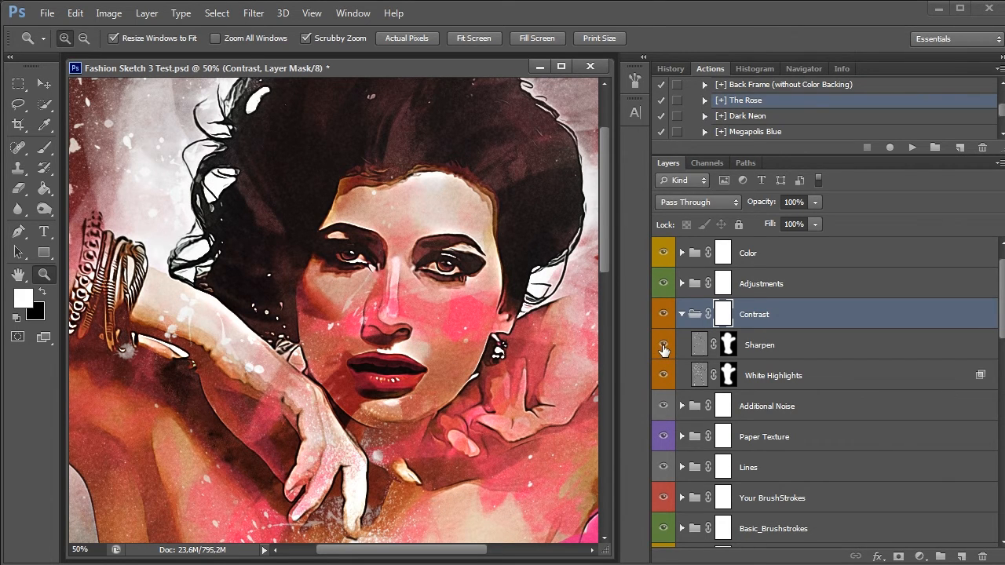
{"action": "left_click", "coordinate": [682, 315]}
Adjust the midtones of Color Balance 1 in the Adjustments group, setting Yellow–Blue to +34
{"action": "left_click", "coordinate": [682, 284]}
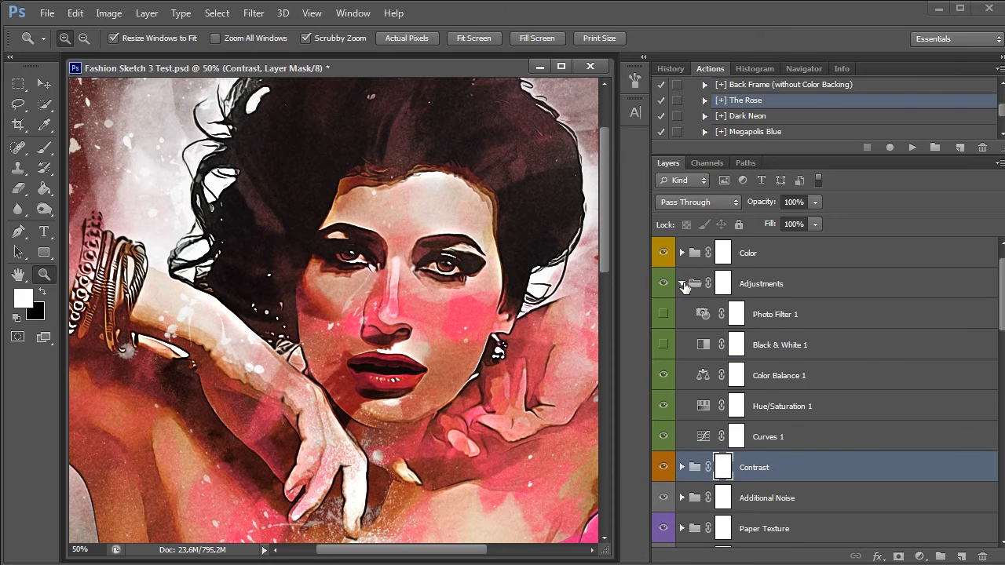
{"action": "double_click", "coordinate": [704, 375]}
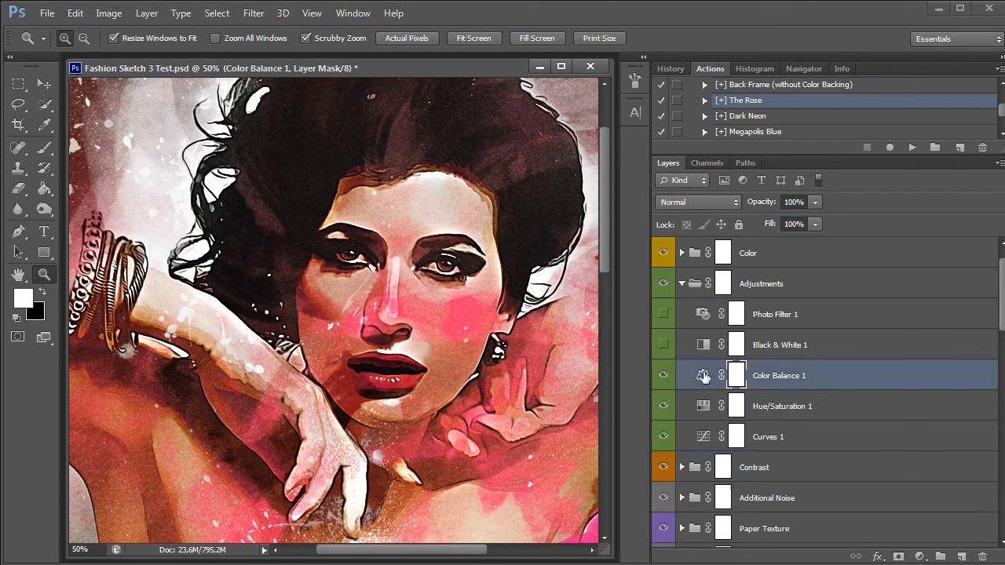
{"action": "left_click_drag", "start_coordinate": [754, 336], "coordinate": [756, 363]}
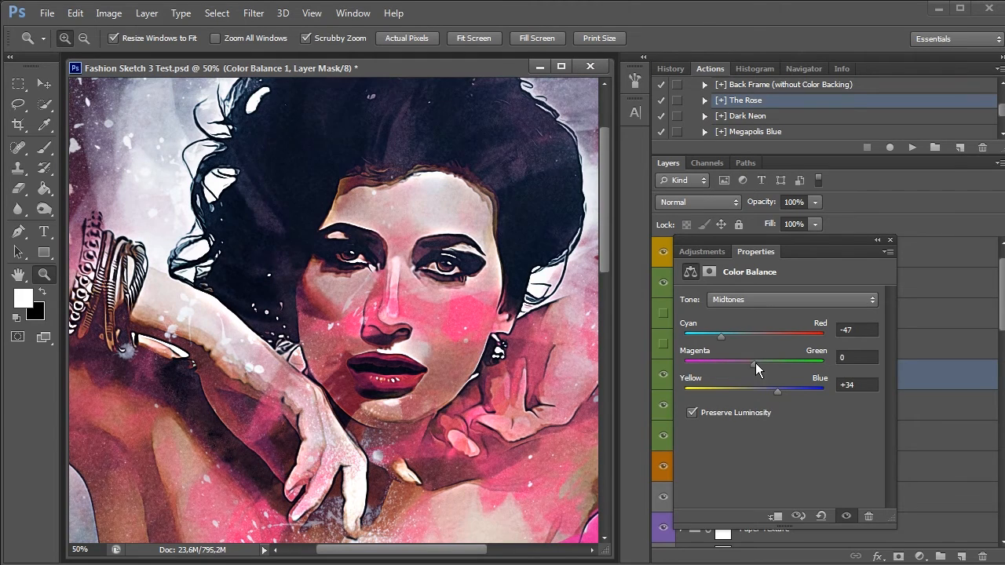
{"action": "left_click", "coordinate": [768, 334]}
{"action": "left_click", "coordinate": [890, 241]}
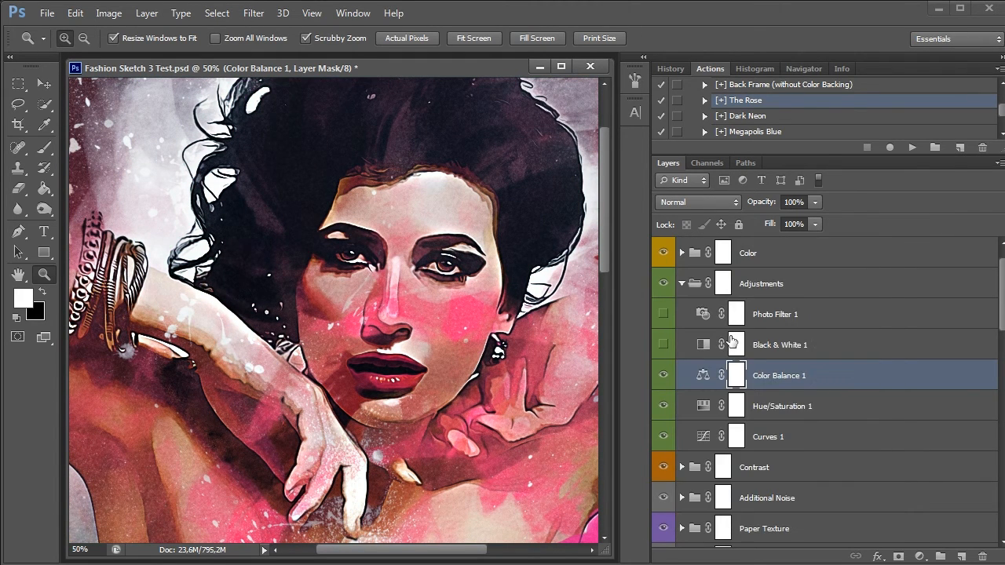
Compare the close-up with and without Color Balance 1, leave it hidden, and show the Black & White 1 adjustment
{"action": "left_click", "coordinate": [664, 378]}
{"action": "left_click", "coordinate": [664, 378]}
{"action": "left_click", "coordinate": [664, 377]}
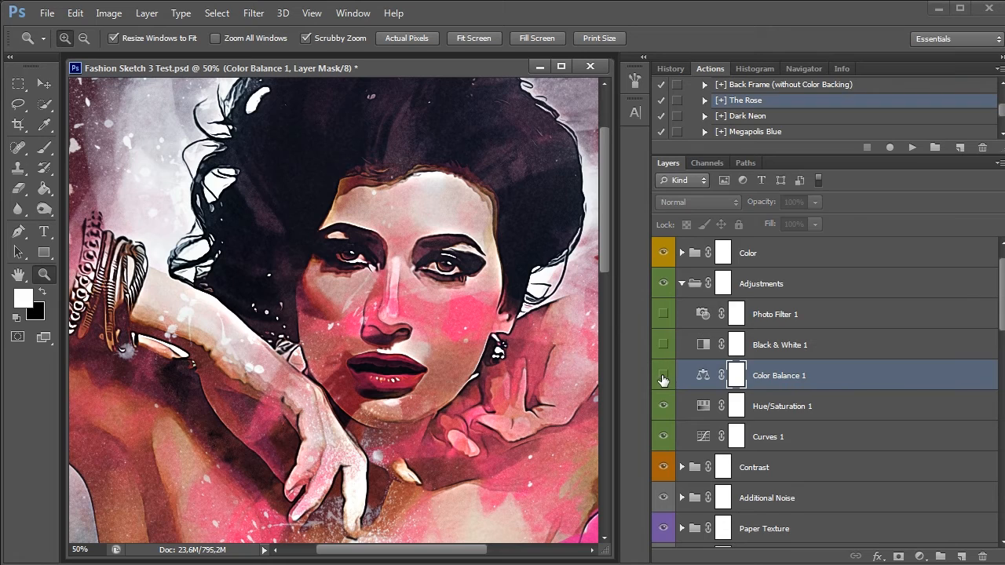
{"action": "left_click", "coordinate": [664, 352]}
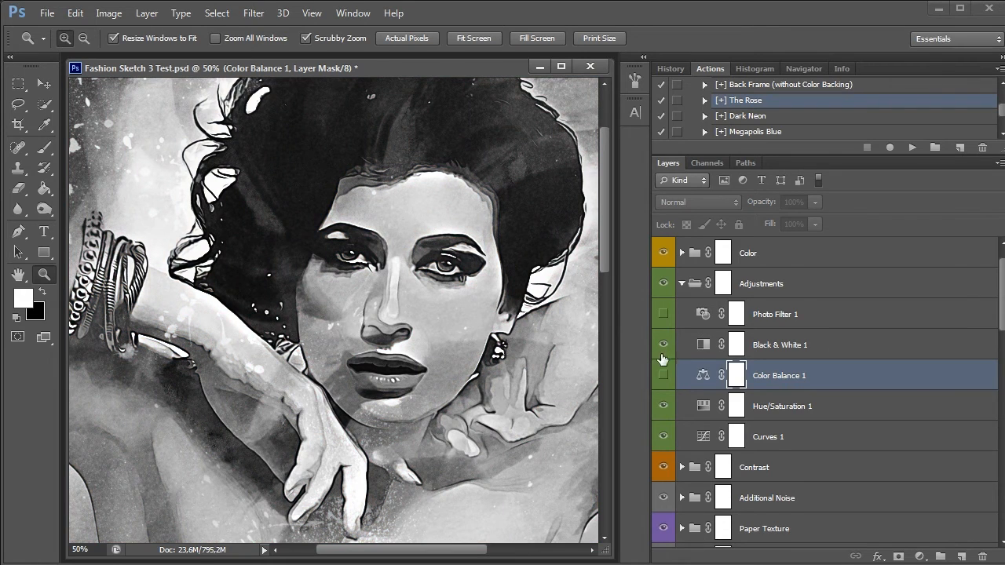
Show the whole portrait at 16.67% and place its enlarged document window directly beside the panels
{"action": "key", "text": "alt"}
{"action": "left_click", "coordinate": [478, 324], "text": "alt"}
{"action": "left_click", "coordinate": [479, 324], "text": "alt"}
{"action": "left_click", "coordinate": [399, 330], "text": "alt"}
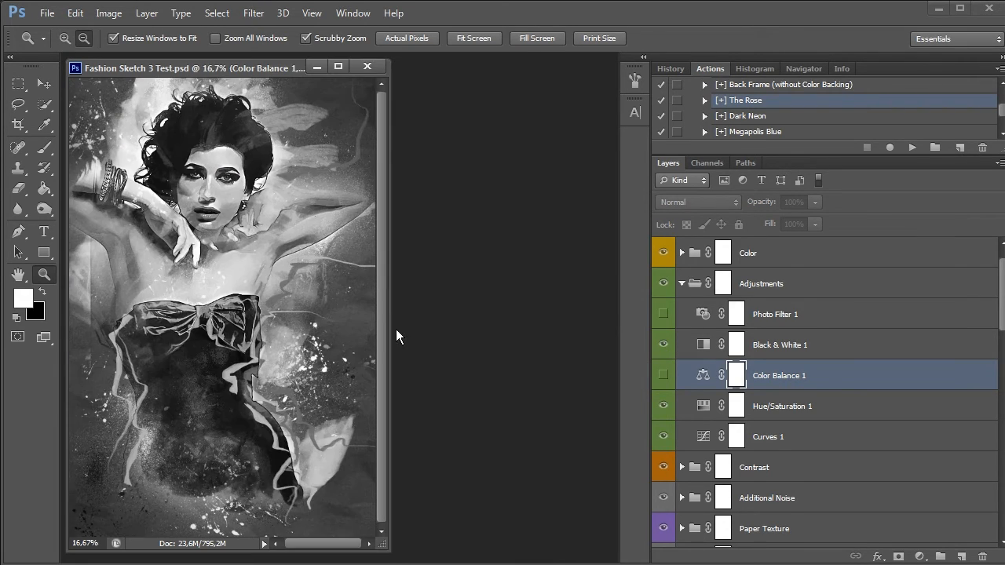
{"action": "left_click_drag", "start_coordinate": [256, 73], "coordinate": [483, 70]}
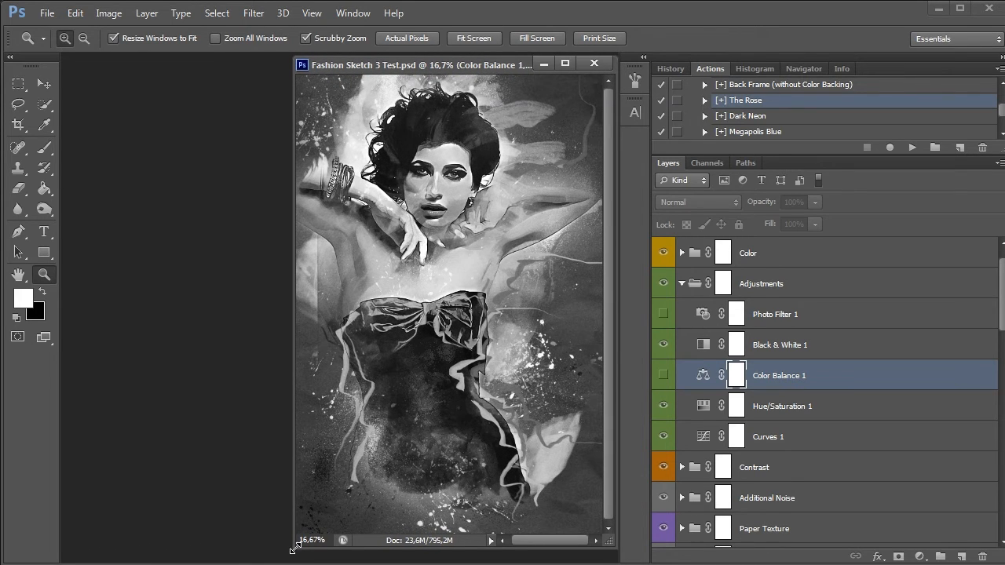
{"action": "left_click_drag", "start_coordinate": [289, 549], "coordinate": [264, 559]}
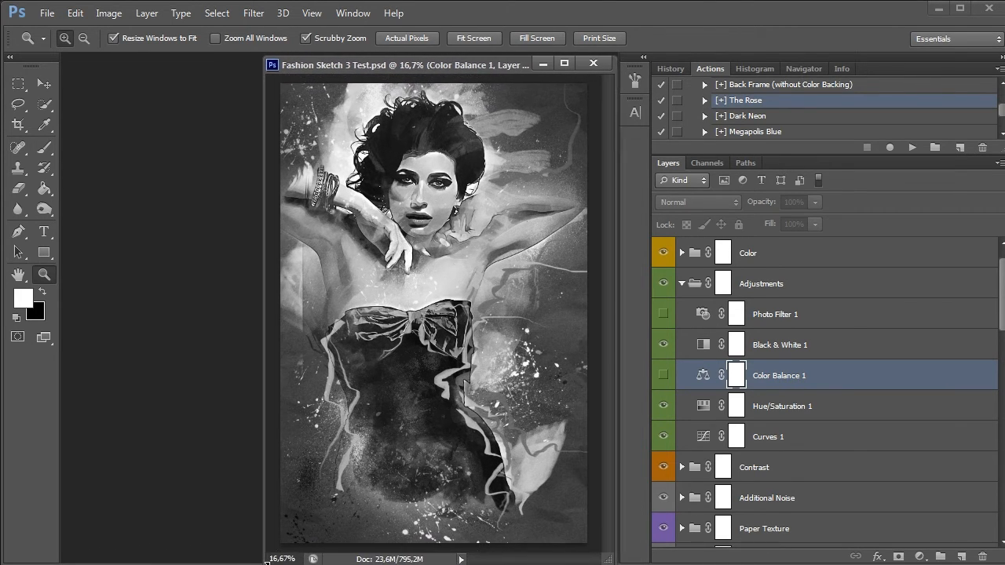
Compare the whole portrait with and without the Black & White 1 adjustment, leaving it visible
{"action": "left_click", "coordinate": [781, 345]}
{"action": "left_click", "coordinate": [663, 345]}
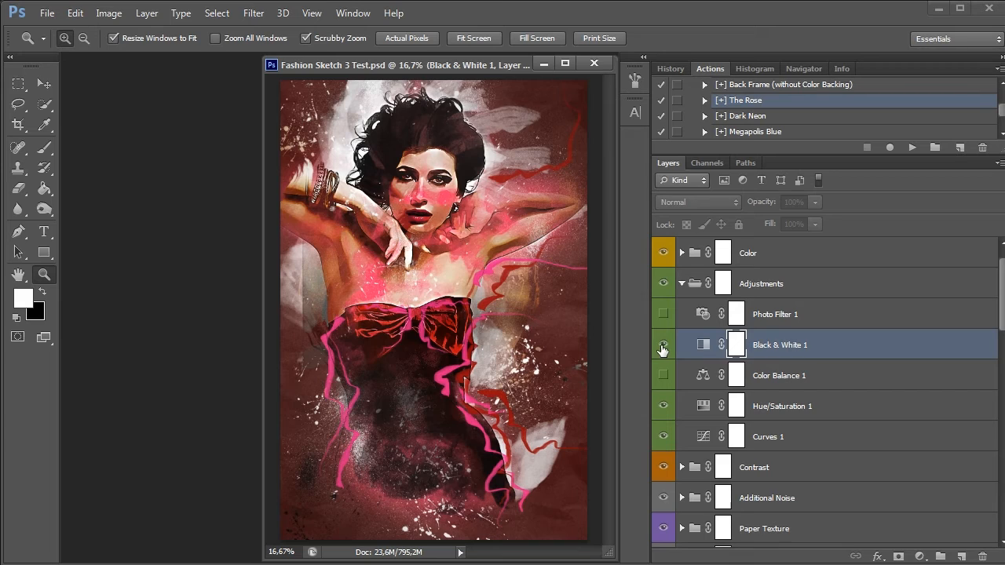
{"action": "left_click", "coordinate": [662, 347]}
{"action": "left_click", "coordinate": [662, 346]}
{"action": "left_click", "coordinate": [662, 346]}
Set the Black & White 1 adjustment to Reds 21, Yellows -12, Greens 64, Cyans 133 and Blues -2
{"action": "double_click", "coordinate": [706, 346]}
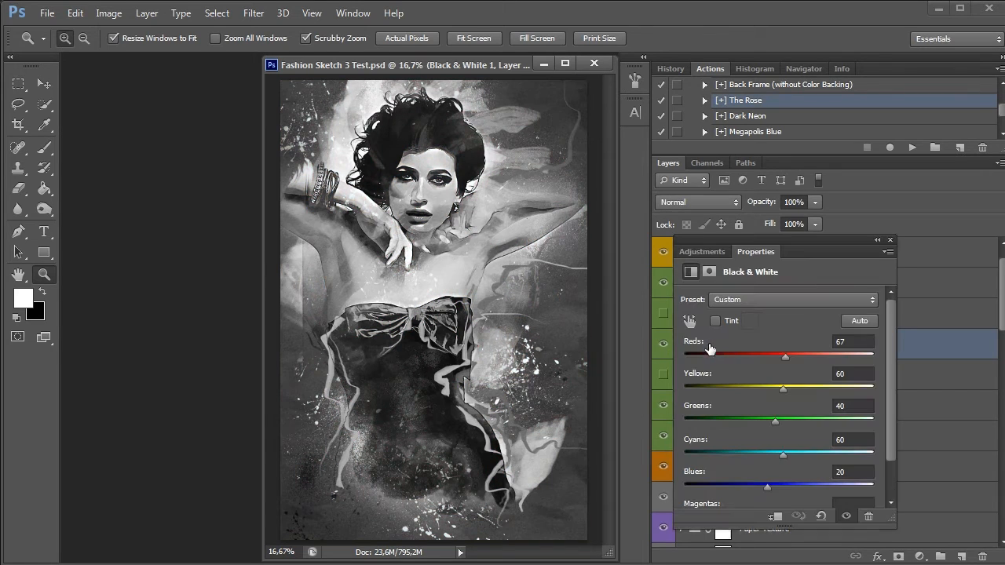
{"action": "left_click_drag", "start_coordinate": [786, 357], "coordinate": [821, 395]}
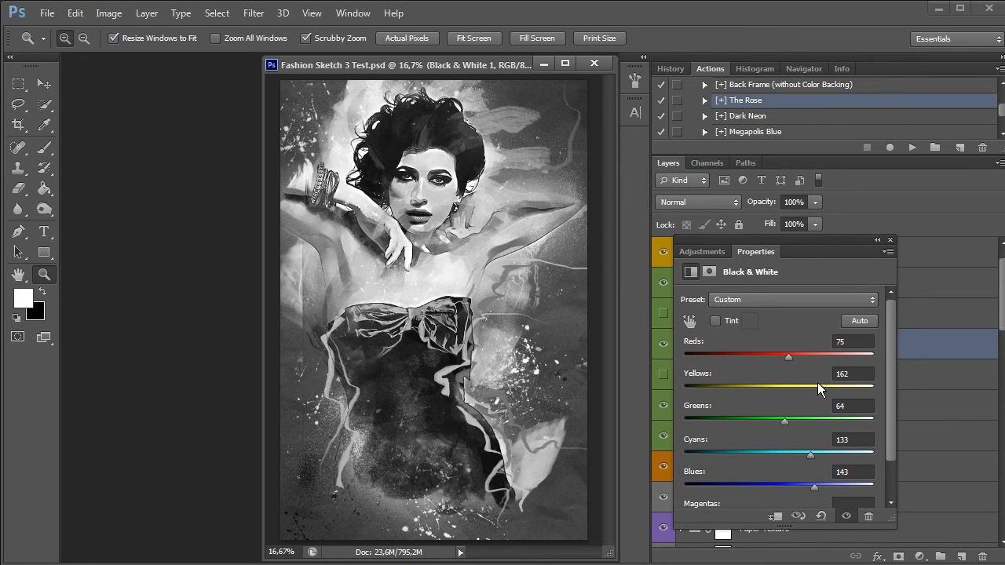
{"action": "left_click_drag", "start_coordinate": [818, 384], "coordinate": [754, 388]}
{"action": "left_click_drag", "start_coordinate": [788, 359], "coordinate": [768, 371]}
{"action": "left_click_drag", "start_coordinate": [816, 487], "coordinate": [763, 484]}
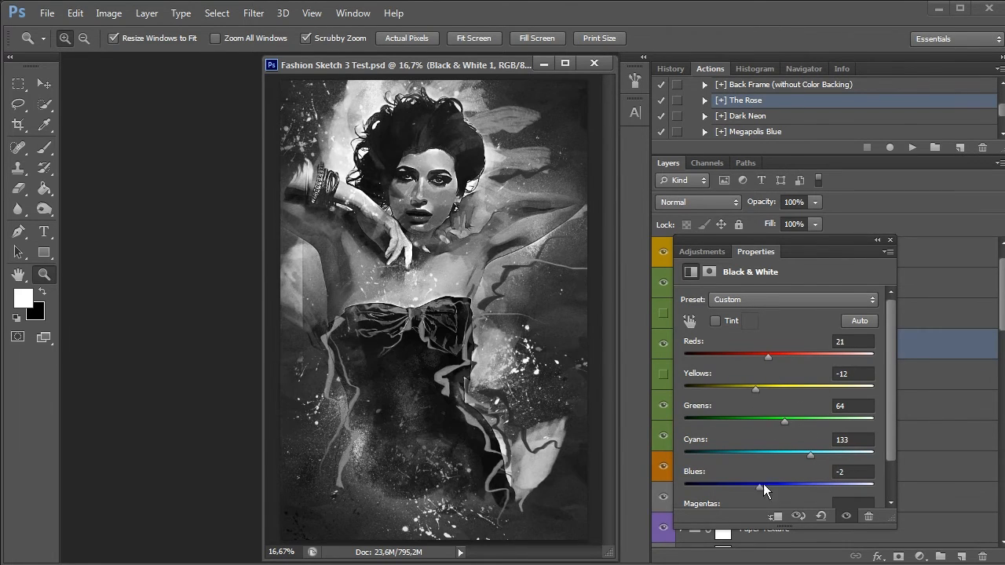
{"action": "left_click", "coordinate": [891, 239]}
Try the Dark Neon, Megapolis Blue and Spring Grass presets on the black-and-white portrait
{"action": "left_click", "coordinate": [762, 116]}
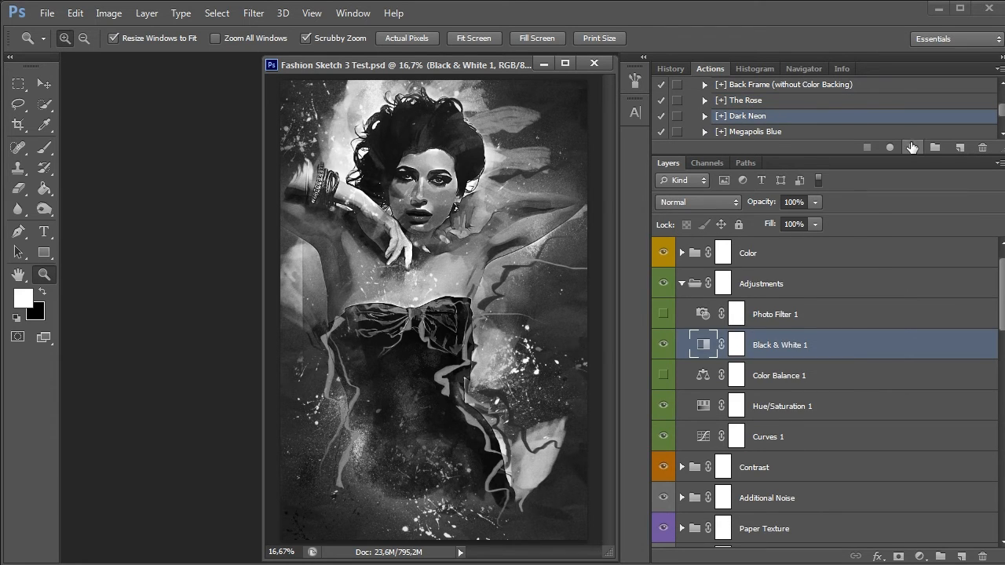
{"action": "left_click", "coordinate": [912, 147]}
{"action": "left_click", "coordinate": [766, 132]}
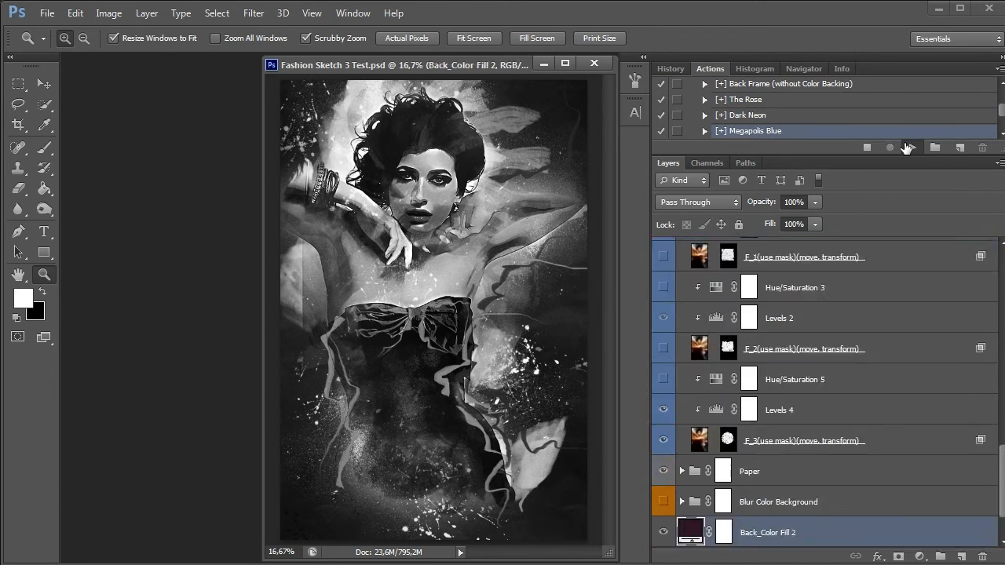
{"action": "scroll", "coordinate": [822, 119], "scroll_direction": "down", "scroll_amount": 1}
{"action": "left_click", "coordinate": [822, 116]}
{"action": "left_click", "coordinate": [912, 147]}
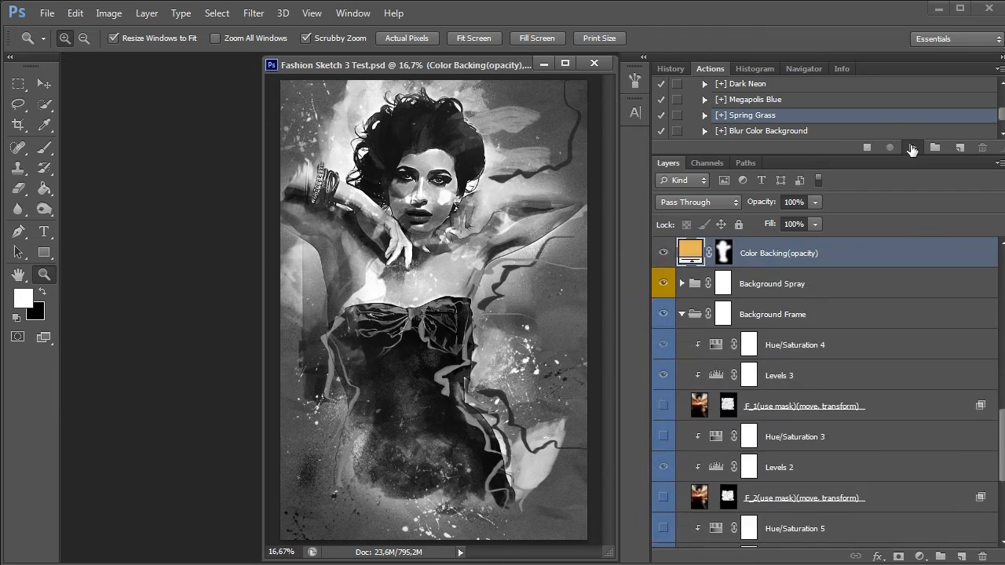
Try the Blur Color Background preset on the black-and-white portrait, and return it to the Original Version preset
{"action": "scroll", "coordinate": [822, 118], "scroll_direction": "down", "scroll_amount": 1}
{"action": "left_click", "coordinate": [820, 131]}
{"action": "left_click", "coordinate": [908, 145]}
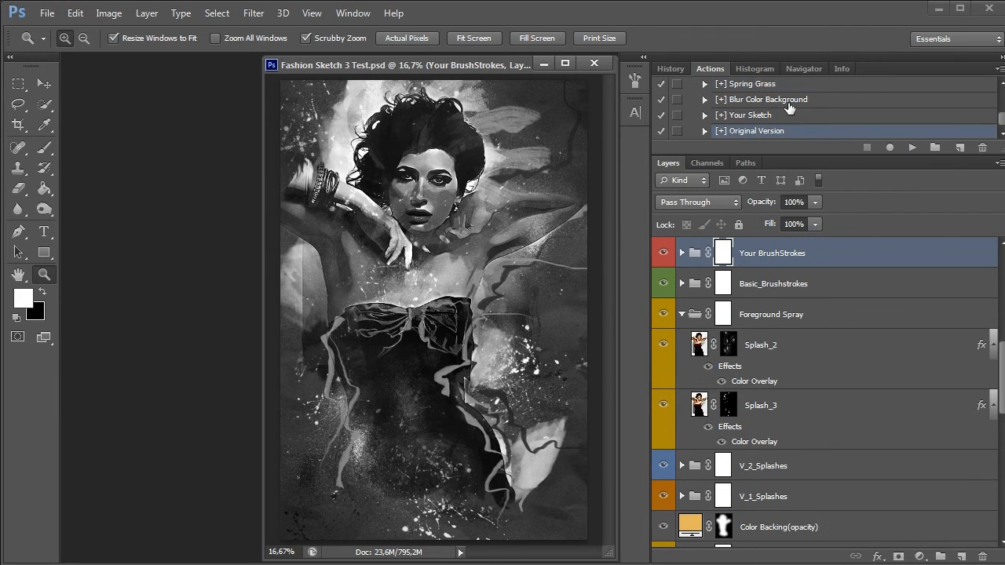
{"action": "left_click", "coordinate": [793, 100]}
{"action": "left_click", "coordinate": [910, 146]}
{"action": "left_click", "coordinate": [752, 132]}
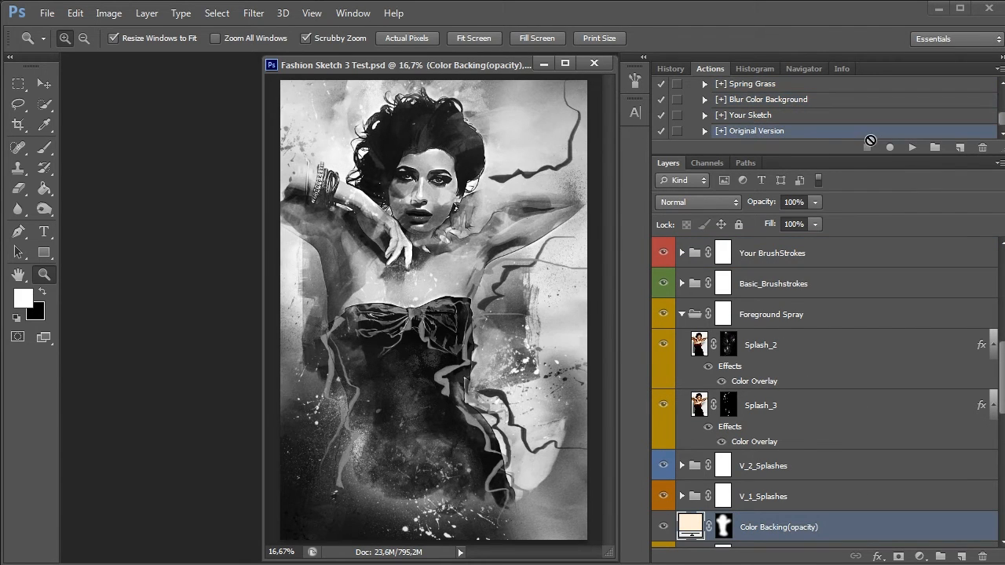
{"action": "left_click", "coordinate": [912, 147]}
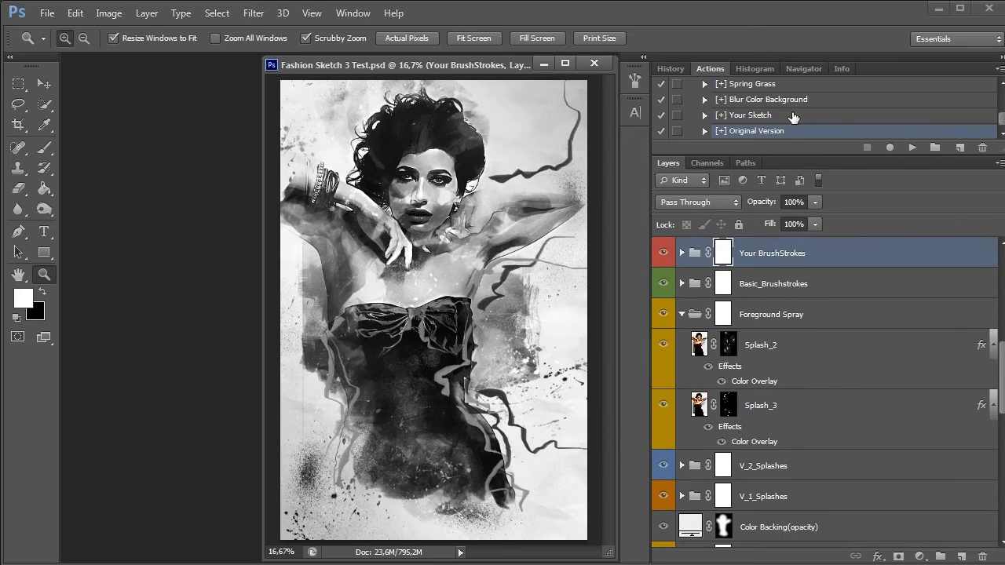
Set Black & White 1 to Reds 81, Yellows 11 and Greens 104, and hide the adjustment
{"action": "scroll", "coordinate": [795, 114], "scroll_direction": "down", "scroll_amount": 2}
{"action": "scroll", "coordinate": [793, 117], "scroll_direction": "up", "scroll_amount": 1}
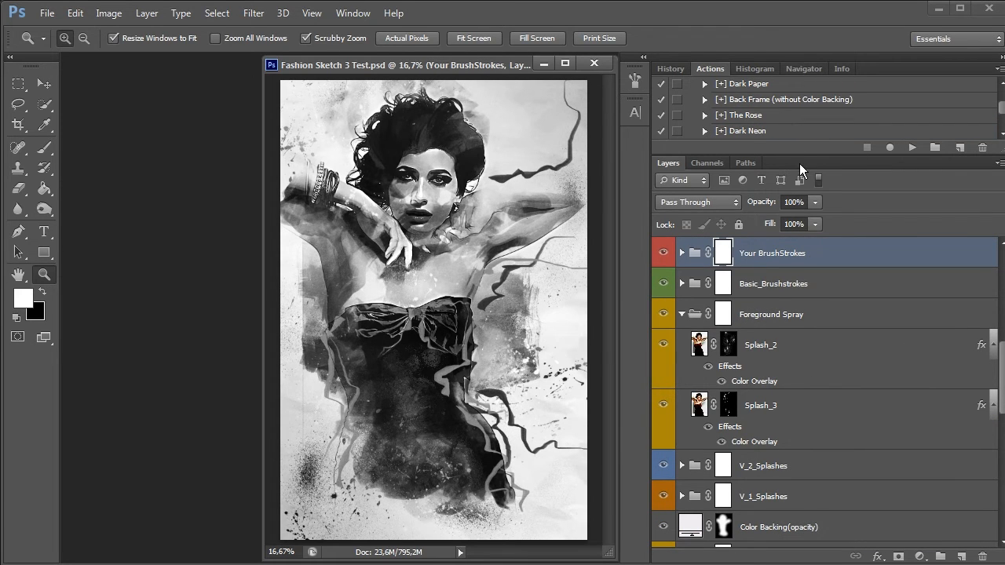
{"action": "scroll", "coordinate": [758, 342], "scroll_direction": "up", "scroll_amount": 5}
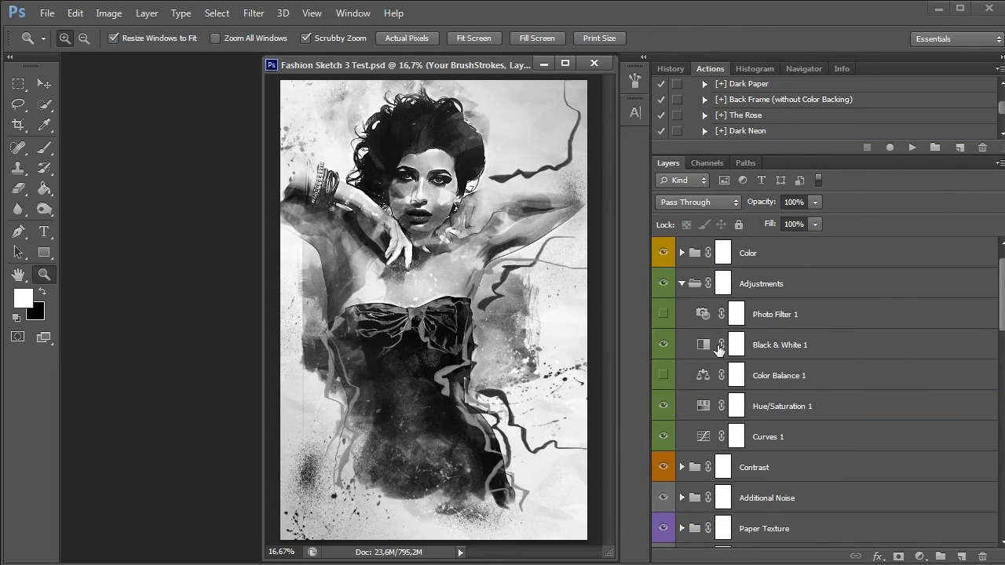
{"action": "double_click", "coordinate": [701, 347]}
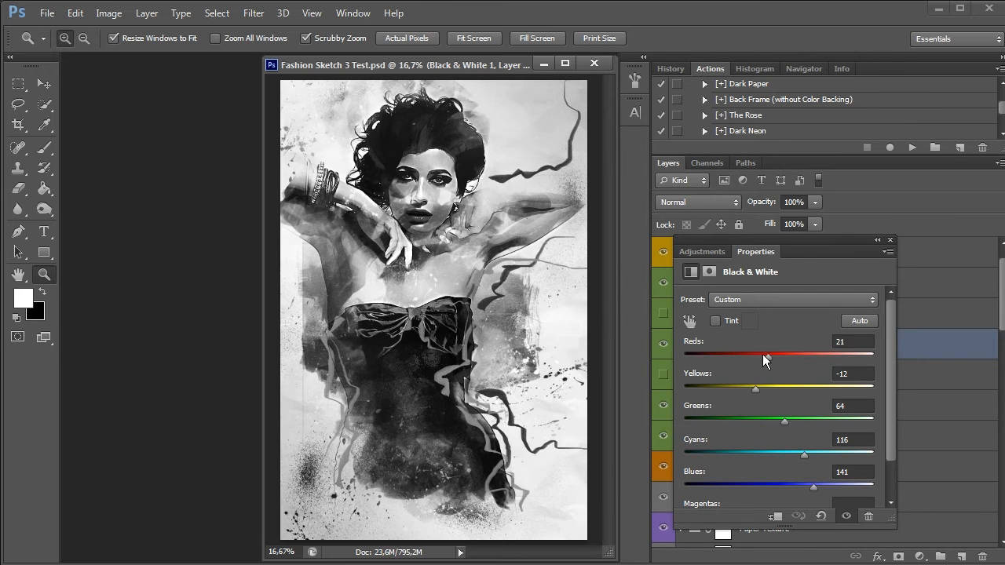
{"action": "left_click_drag", "start_coordinate": [766, 355], "coordinate": [792, 355]}
{"action": "mouse_move", "coordinate": [755, 389]}
{"action": "left_mouse_down"}
{"action": "mouse_move", "coordinate": [858, 386]}
{"action": "mouse_move", "coordinate": [764, 387]}
{"action": "left_mouse_up"}
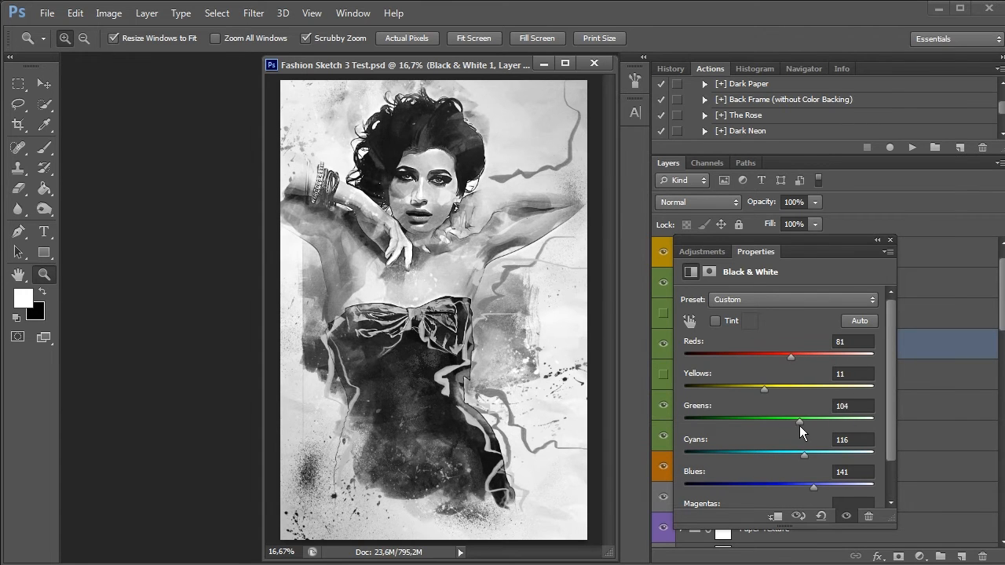
{"action": "left_click", "coordinate": [878, 239]}
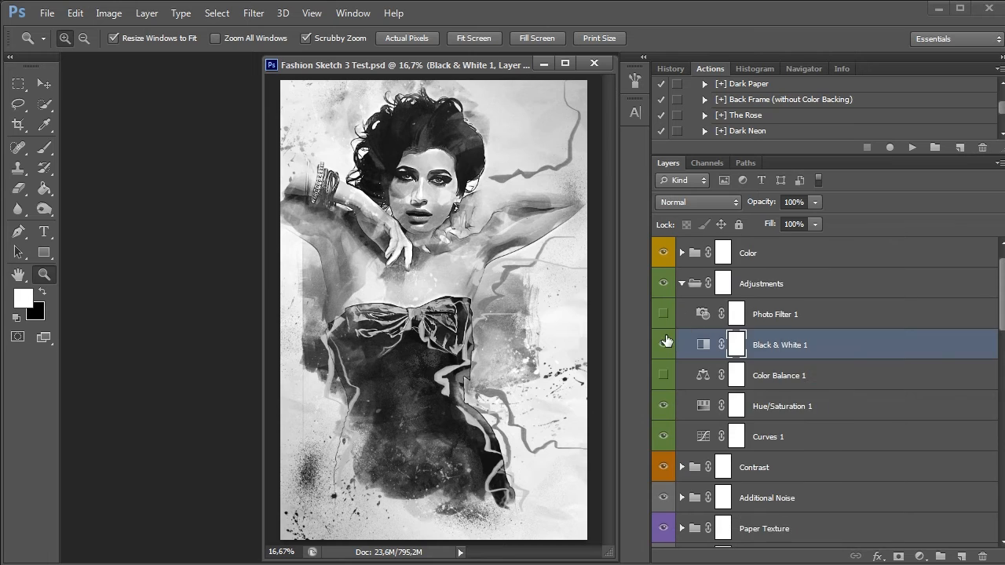
{"action": "left_click", "coordinate": [663, 345]}
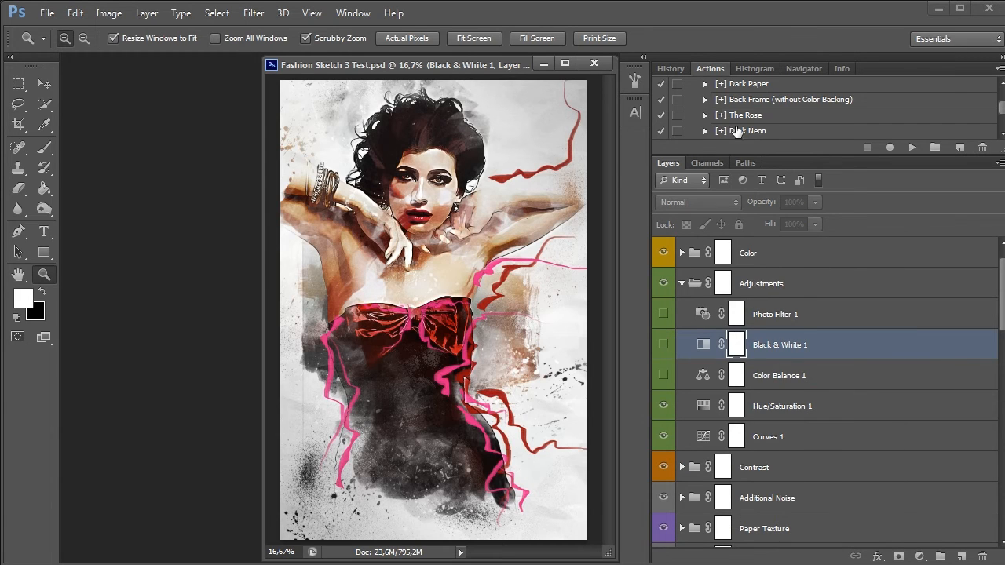
Show Photo Filter 1, raise the density of its Warming Filter (85), and hide the adjustment again
{"action": "left_click", "coordinate": [773, 314]}
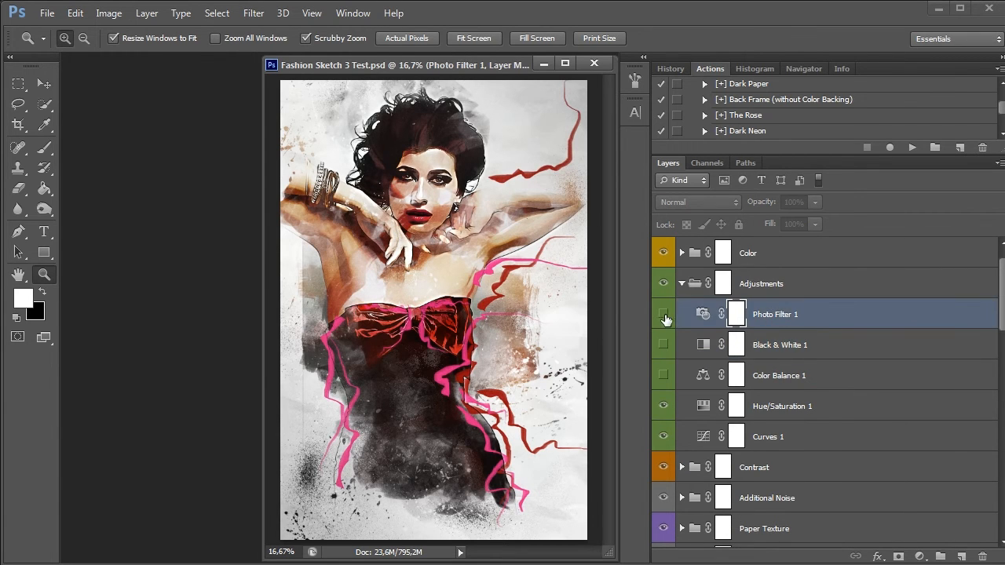
{"action": "left_click", "coordinate": [664, 314]}
{"action": "double_click", "coordinate": [695, 315]}
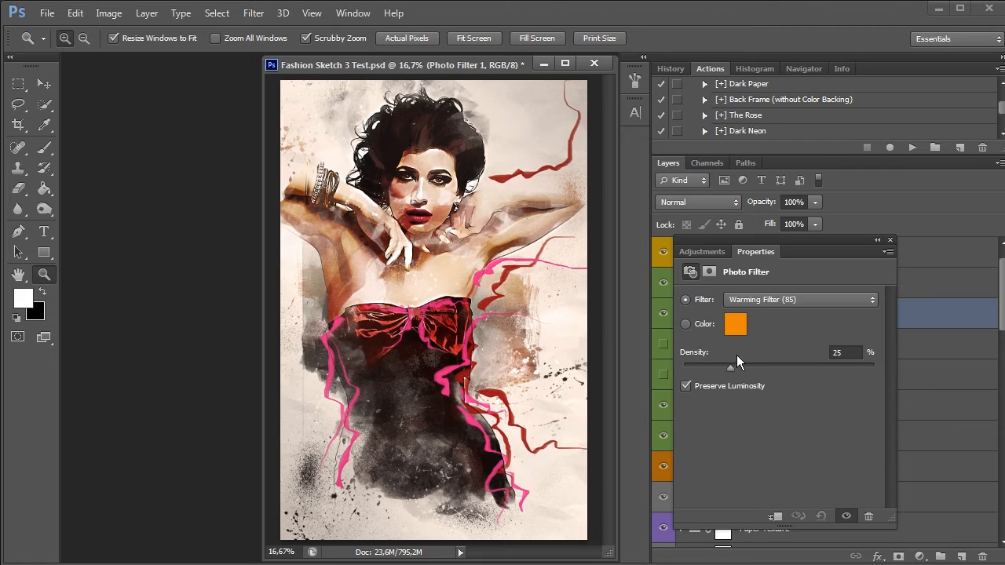
{"action": "left_click_drag", "start_coordinate": [731, 366], "coordinate": [779, 367]}
{"action": "left_click", "coordinate": [891, 240]}
{"action": "left_click", "coordinate": [664, 314]}
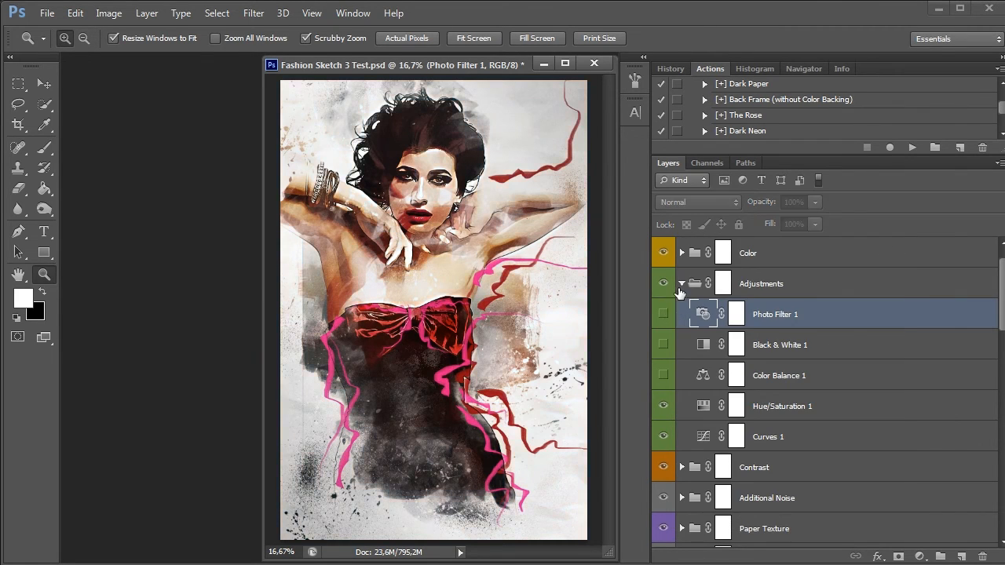
Collapse the Adjustments group, expand the Color group and compare the portrait with and without Curves 2
{"action": "left_click", "coordinate": [682, 283]}
{"action": "left_click", "coordinate": [754, 253]}
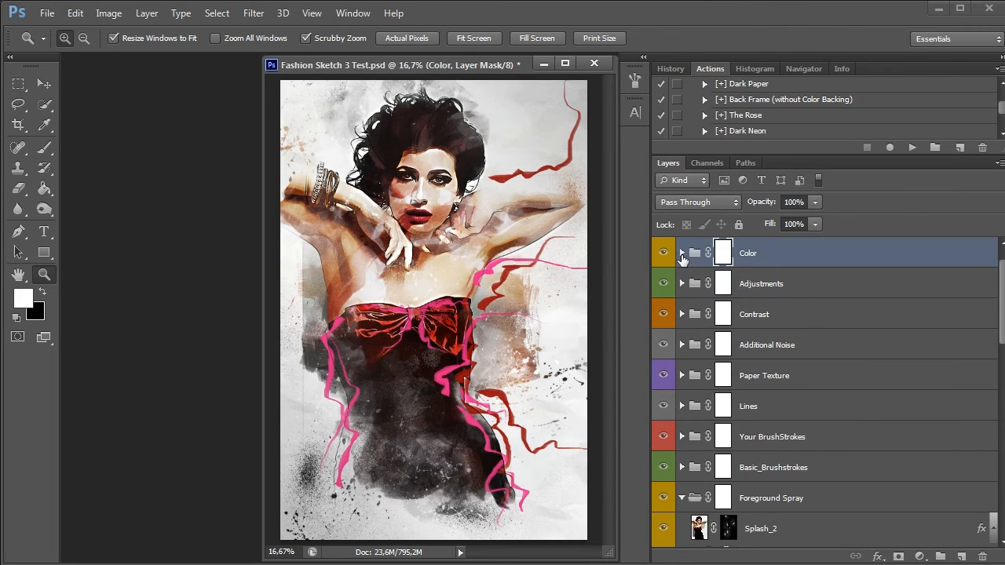
{"action": "left_click", "coordinate": [683, 253]}
{"action": "left_click", "coordinate": [743, 498]}
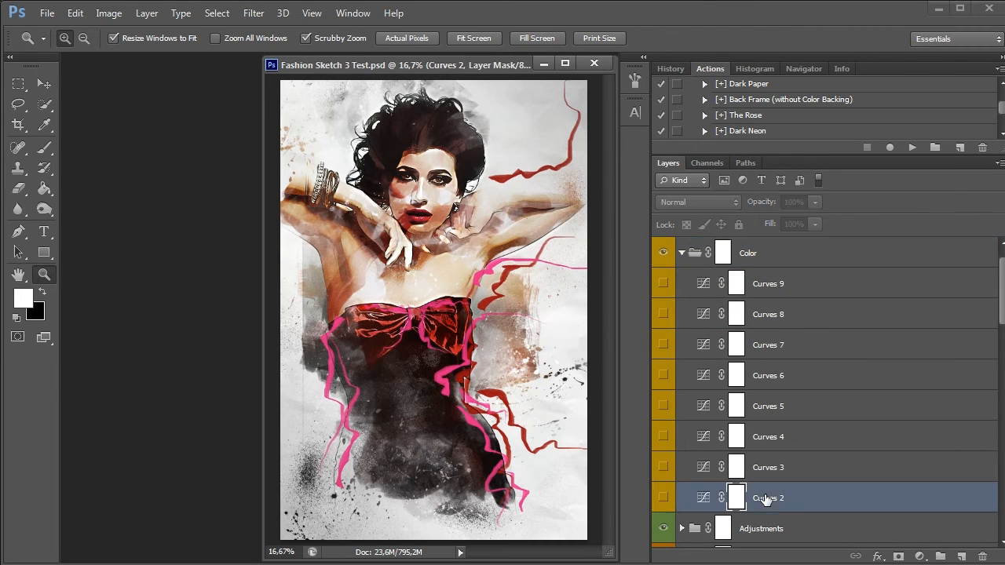
{"action": "left_click", "coordinate": [665, 498]}
{"action": "left_click", "coordinate": [664, 498]}
{"action": "left_click", "coordinate": [664, 498]}
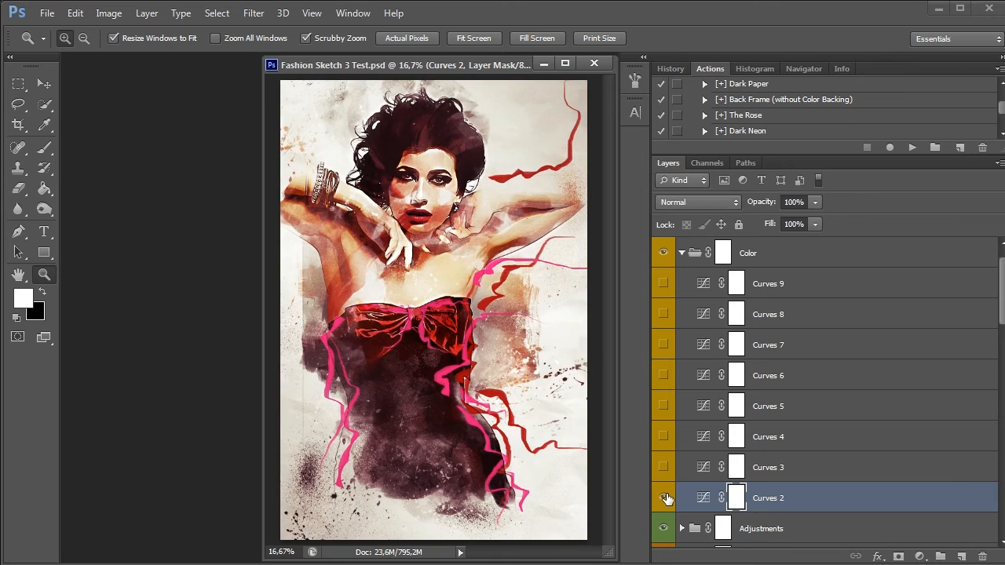
{"action": "left_click", "coordinate": [664, 498]}
Compare the portrait with and without Curves 3 and Curves 4 in the Color group, leaving both hidden
{"action": "left_click", "coordinate": [763, 464]}
{"action": "left_click", "coordinate": [664, 467]}
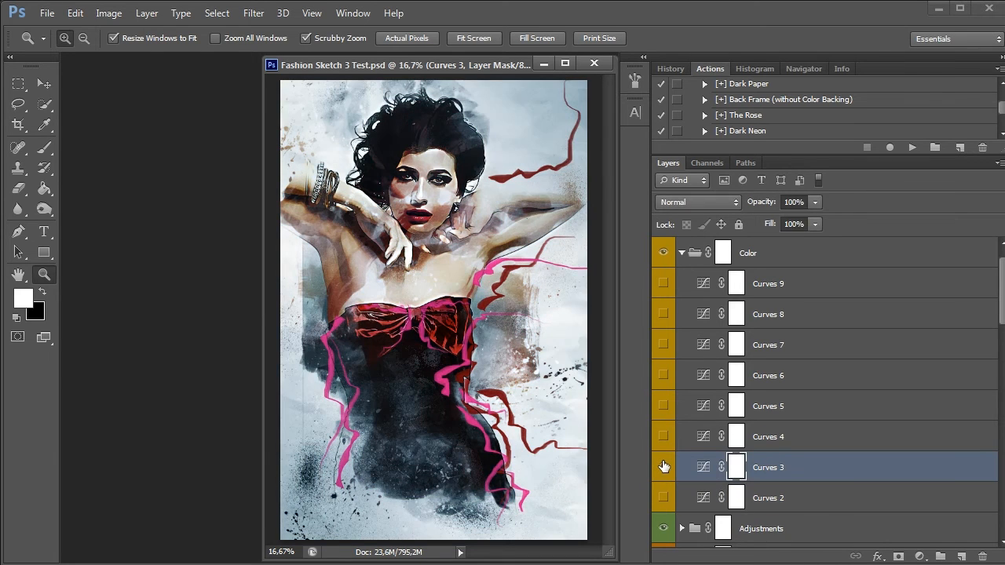
{"action": "left_click", "coordinate": [664, 467]}
{"action": "left_click", "coordinate": [664, 468]}
{"action": "left_click", "coordinate": [663, 467]}
{"action": "left_click", "coordinate": [674, 443]}
{"action": "left_click", "coordinate": [663, 437]}
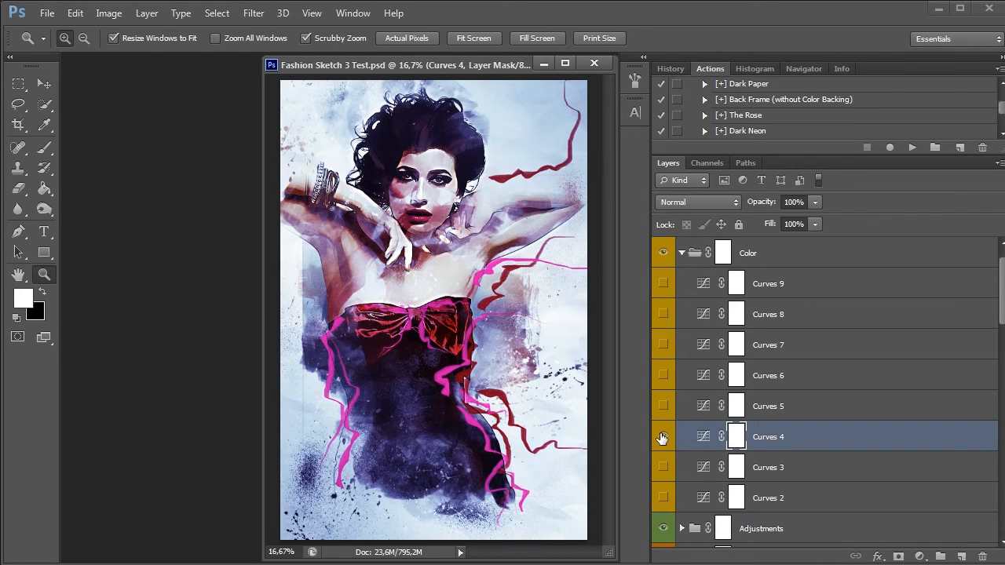
{"action": "left_click", "coordinate": [663, 438]}
{"action": "left_click", "coordinate": [663, 437]}
{"action": "left_click", "coordinate": [663, 437]}
Compare the portrait with and without Curves 5 and Curves 6 in the Color group, leaving both hidden
{"action": "left_click", "coordinate": [797, 405]}
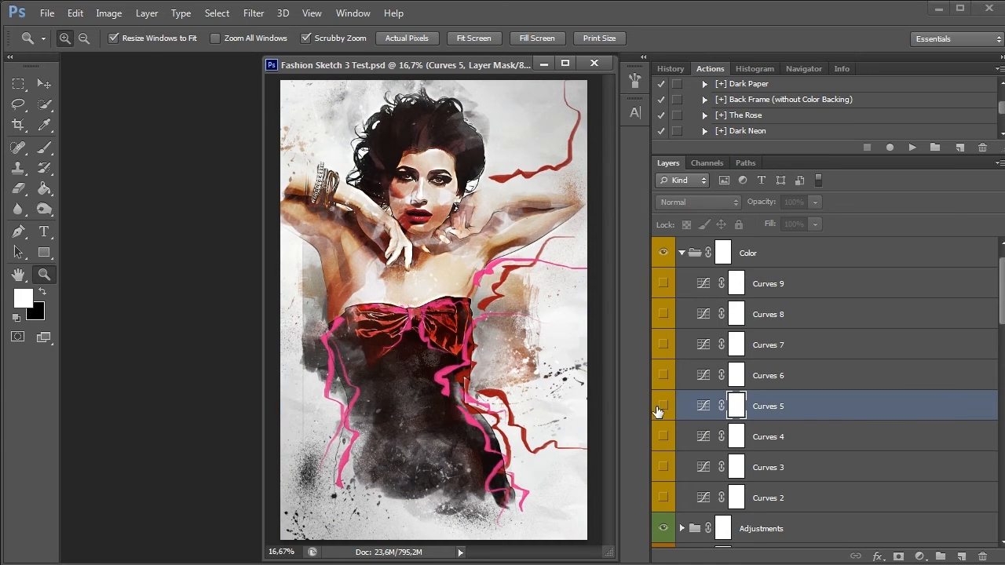
{"action": "left_click", "coordinate": [663, 408]}
{"action": "left_click", "coordinate": [663, 406]}
{"action": "left_click", "coordinate": [695, 377]}
{"action": "left_click", "coordinate": [660, 376]}
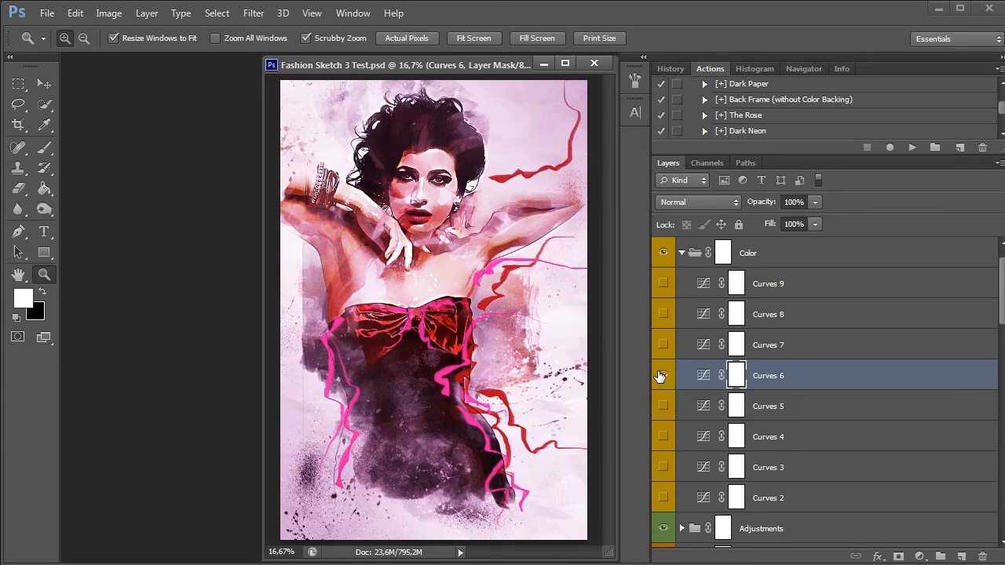
{"action": "left_click", "coordinate": [661, 376]}
Compare the portrait with and without Curves 7 in the Color group, leaving it hidden
{"action": "left_click", "coordinate": [699, 346]}
{"action": "left_click", "coordinate": [663, 347]}
{"action": "left_click", "coordinate": [663, 347]}
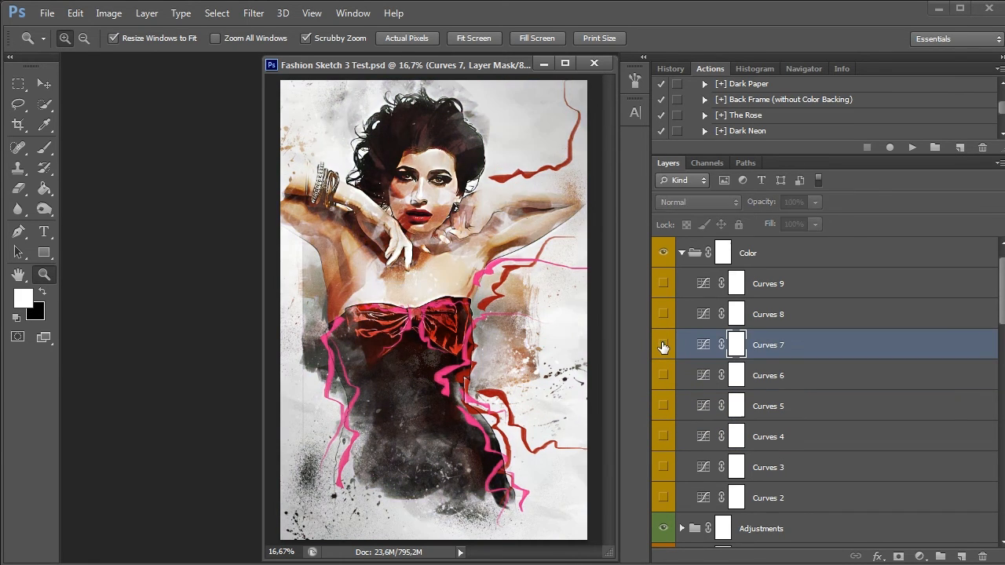
{"action": "left_click", "coordinate": [663, 346]}
{"action": "left_click", "coordinate": [662, 346]}
Compare the portrait with and without Curves 8 and Curves 9 in the Color group, leaving both hidden
{"action": "left_click", "coordinate": [736, 314]}
{"action": "left_click", "coordinate": [663, 315]}
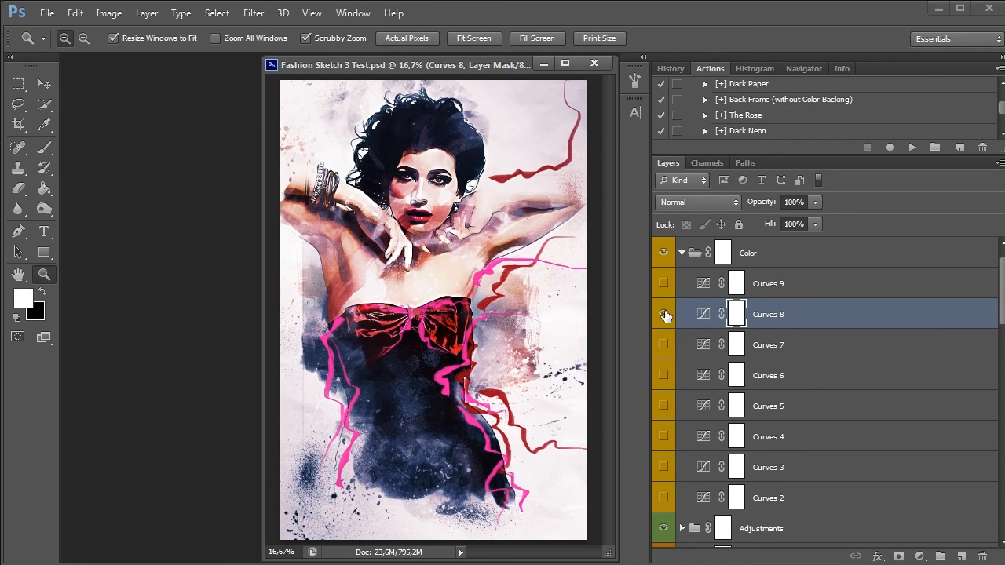
{"action": "left_click", "coordinate": [662, 314]}
{"action": "left_click", "coordinate": [735, 283]}
{"action": "left_click", "coordinate": [663, 283]}
{"action": "left_click", "coordinate": [663, 283]}
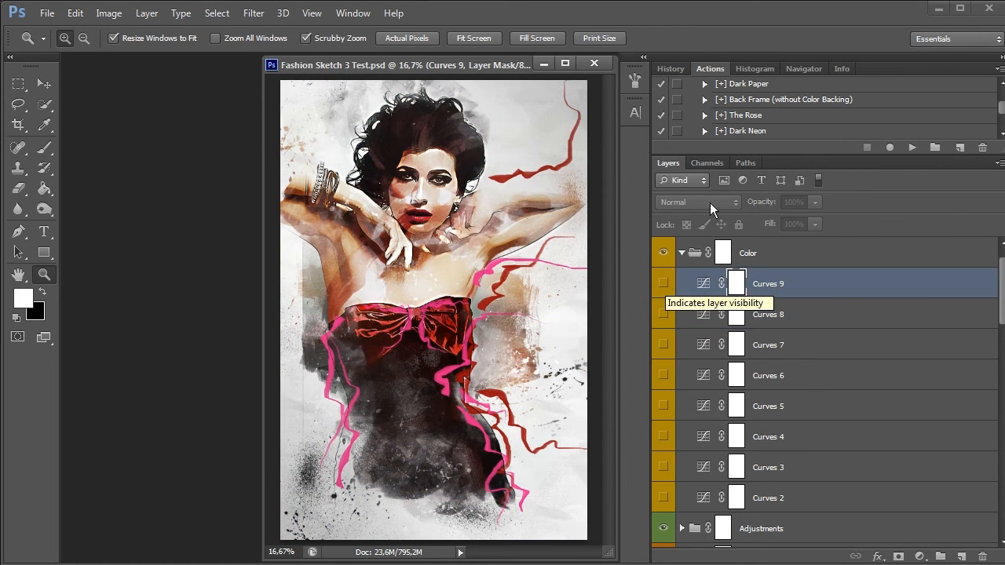
Apply the Dark Neon preset to the portrait and preview Curves 2 and Curves 3 in the Color group
{"action": "left_click", "coordinate": [774, 130]}
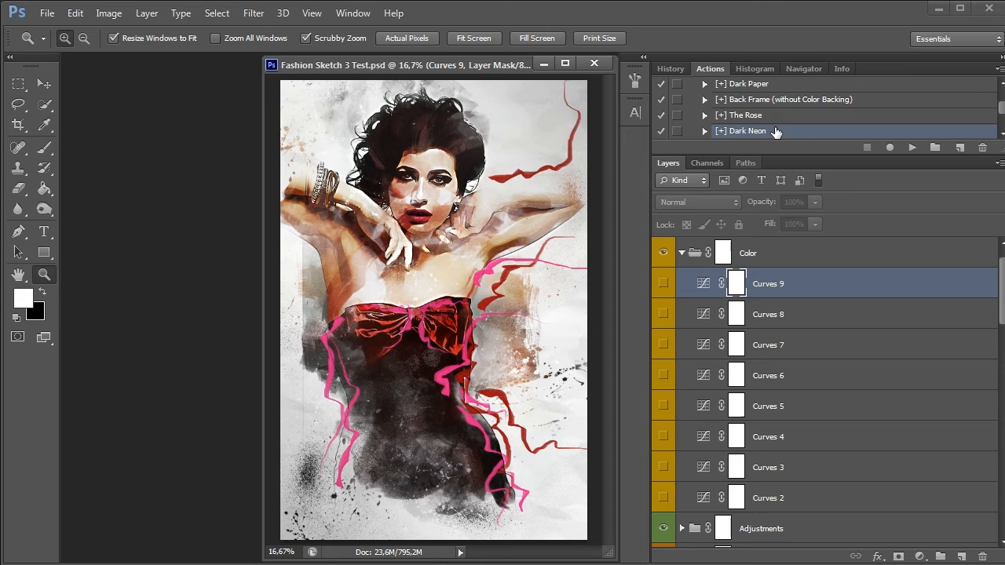
{"action": "left_click", "coordinate": [912, 147]}
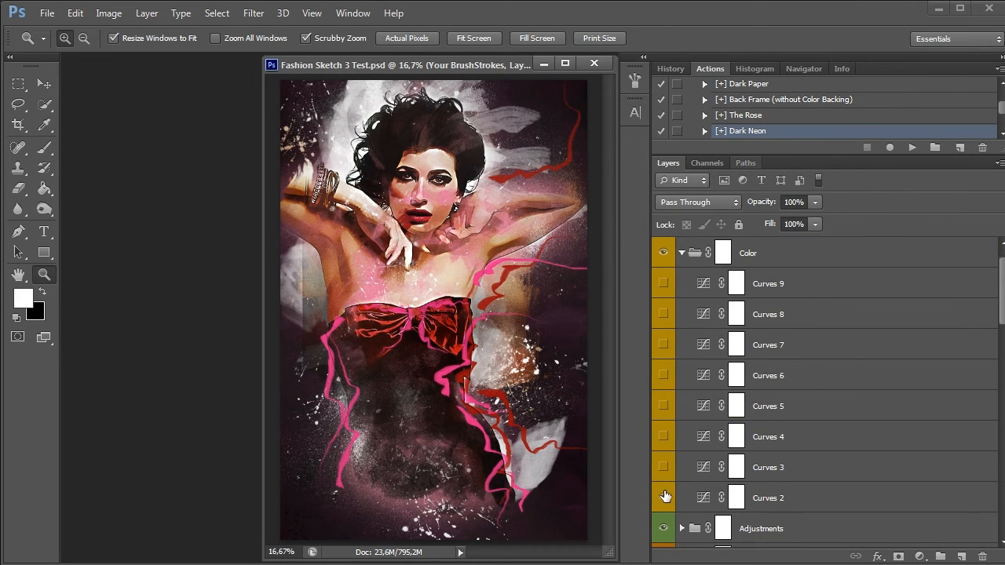
{"action": "left_click", "coordinate": [664, 497]}
{"action": "left_click", "coordinate": [665, 468]}
{"action": "left_click", "coordinate": [664, 468]}
Show Curves 4 in the Color group, compare Curves 5 and Curves 6 on top of it, and hide all three
{"action": "left_click", "coordinate": [664, 437]}
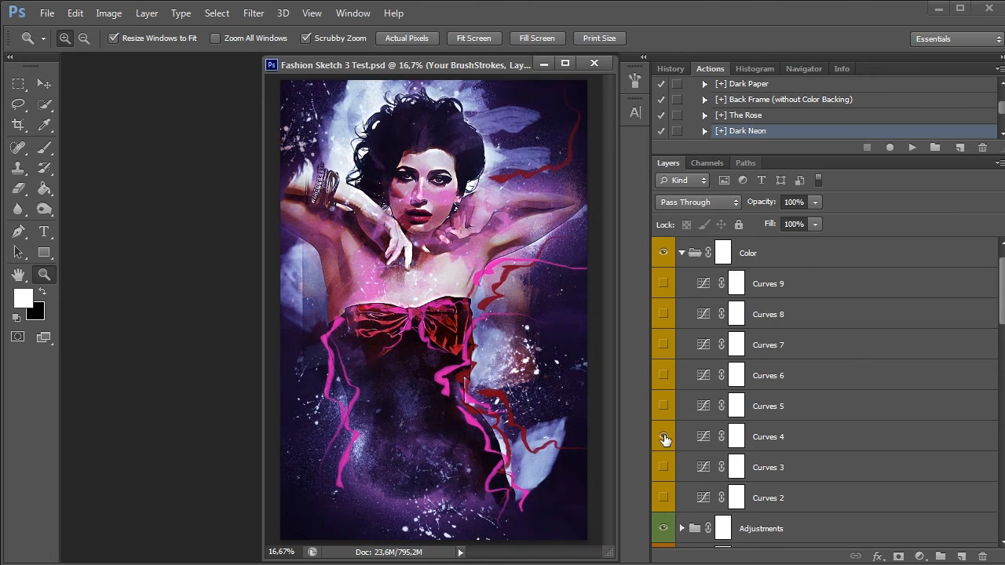
{"action": "left_click", "coordinate": [797, 414]}
{"action": "left_click", "coordinate": [667, 408]}
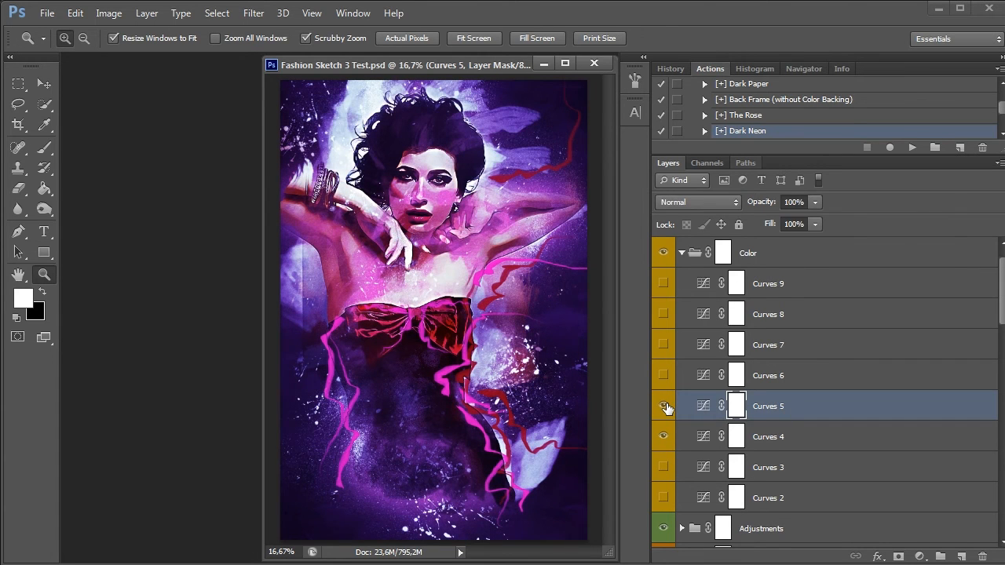
{"action": "left_click", "coordinate": [667, 407]}
{"action": "left_click", "coordinate": [667, 376]}
{"action": "left_click", "coordinate": [664, 376]}
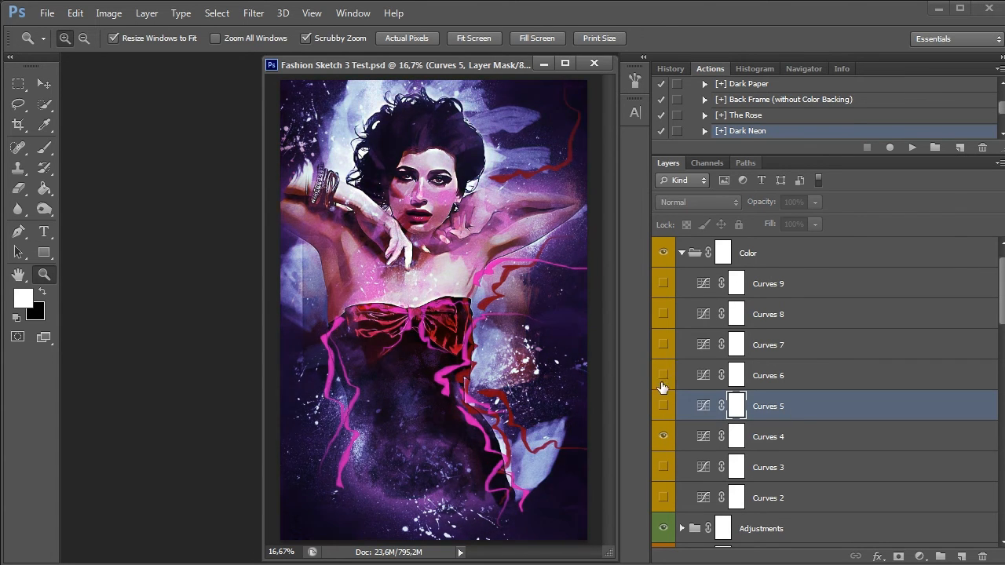
{"action": "left_click", "coordinate": [663, 436]}
Compare the portrait with and without Curves 6, Curves 5 and Curves 7 individually, leaving each hidden
{"action": "left_click", "coordinate": [664, 377]}
{"action": "left_click", "coordinate": [664, 377]}
{"action": "left_click", "coordinate": [665, 406]}
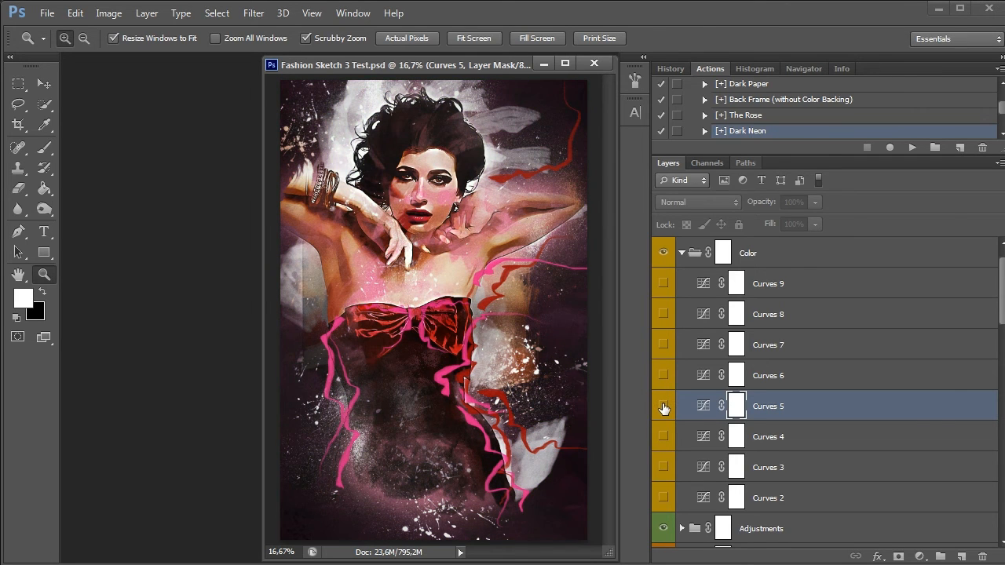
{"action": "left_click", "coordinate": [665, 406]}
{"action": "left_click", "coordinate": [664, 346]}
{"action": "left_click", "coordinate": [664, 345]}
Preview Curves 8 alone and combined with Curves 4 and Curves 3, preview Curves 9, and leave them all hidden
{"action": "left_click", "coordinate": [663, 314]}
{"action": "left_click", "coordinate": [663, 437]}
{"action": "left_click", "coordinate": [664, 437]}
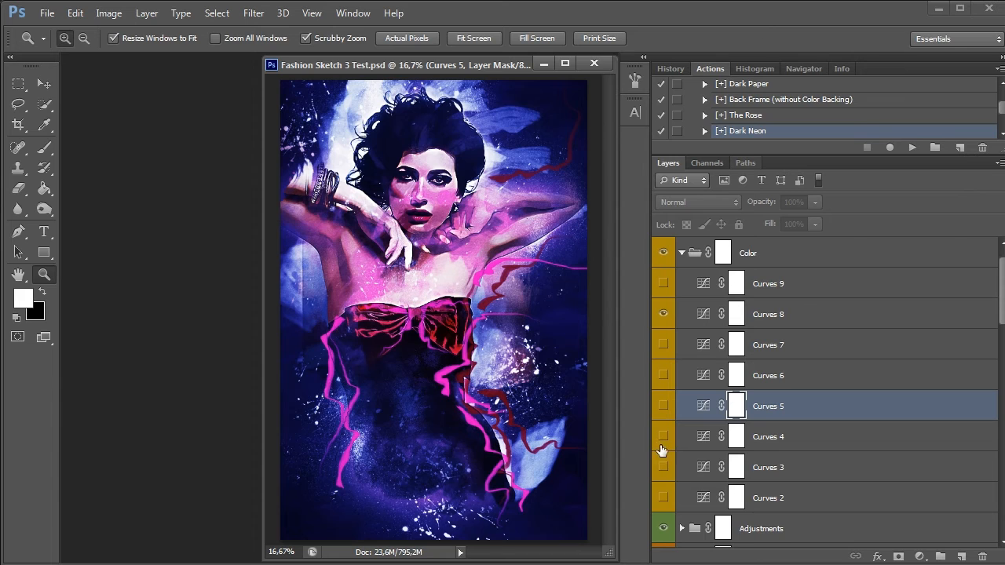
{"action": "left_click", "coordinate": [664, 467]}
{"action": "left_click", "coordinate": [665, 467]}
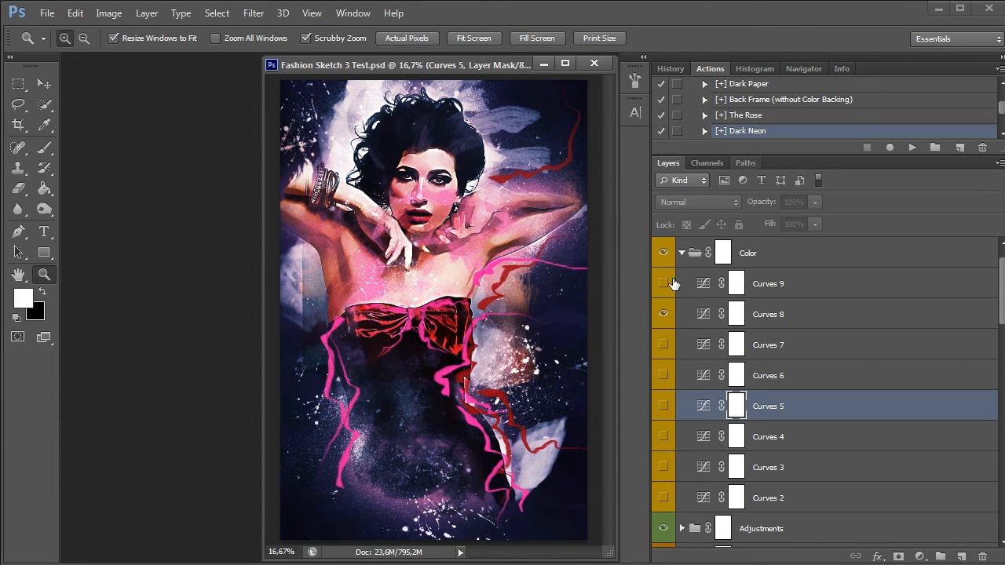
{"action": "left_click", "coordinate": [664, 315]}
{"action": "left_click", "coordinate": [663, 284]}
{"action": "left_click", "coordinate": [663, 285]}
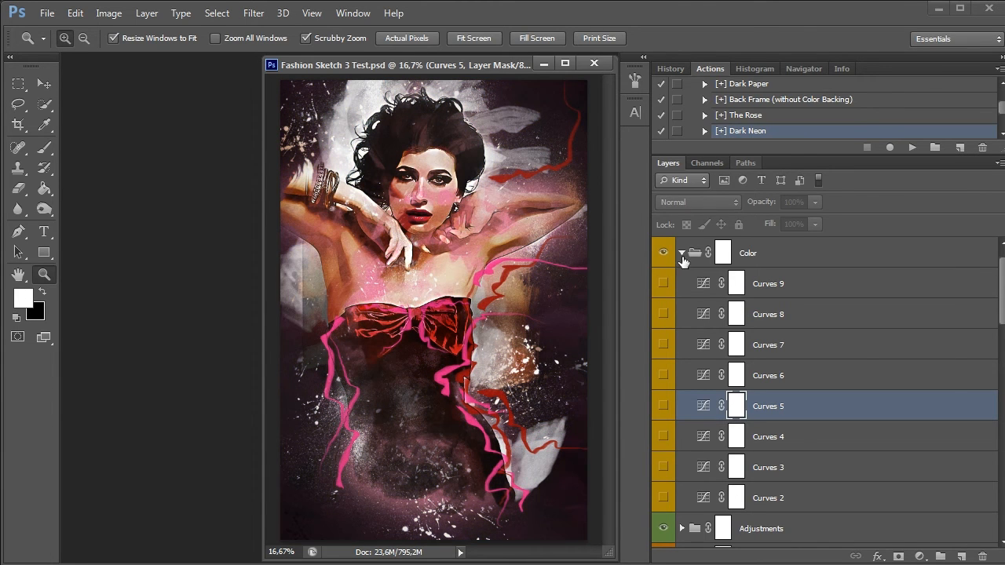
Collapse the Color group and apply The Rose preset to the portrait
{"action": "left_click", "coordinate": [682, 253]}
{"action": "left_click", "coordinate": [824, 115]}
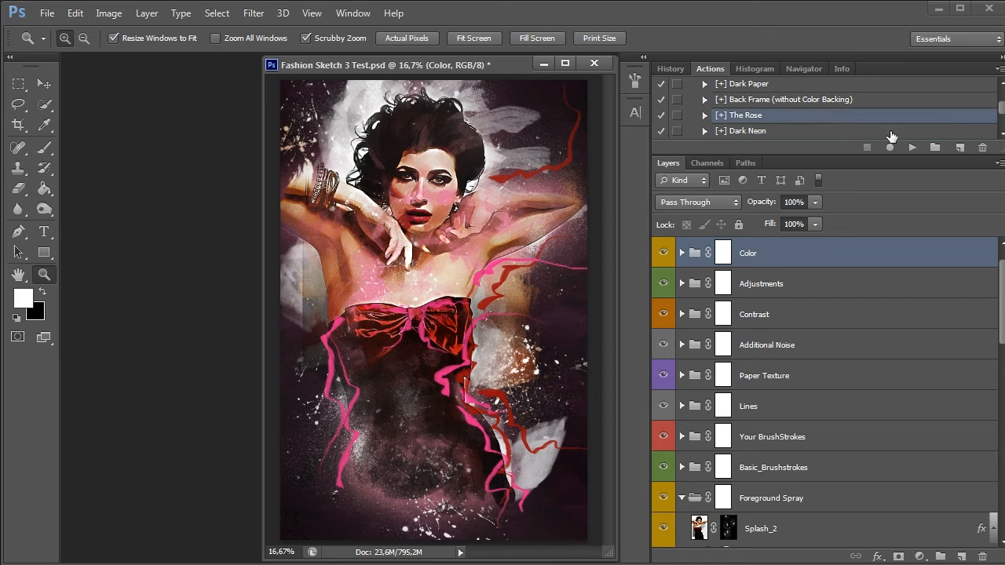
{"action": "left_click", "coordinate": [912, 148]}
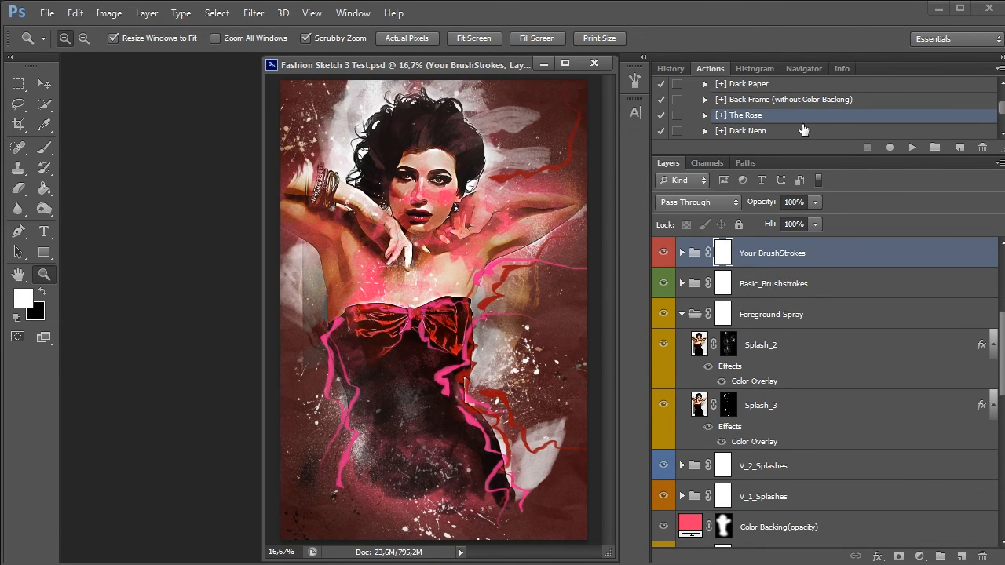
Apply the Spring Grass preset to the portrait
{"action": "scroll", "coordinate": [803, 130], "scroll_direction": "down", "scroll_amount": 1}
{"action": "left_click", "coordinate": [776, 115]}
{"action": "left_click", "coordinate": [912, 147]}
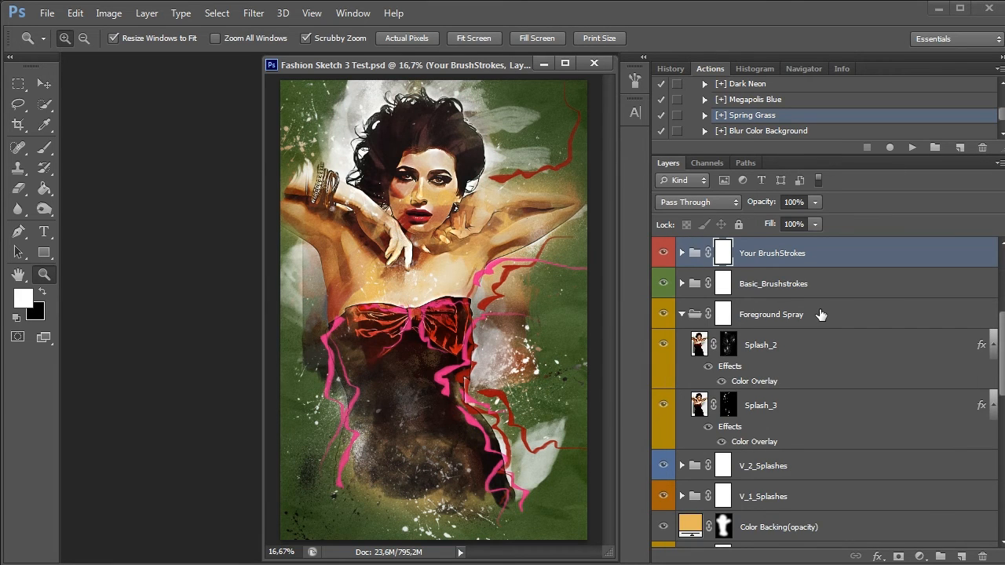
Expand the Your BrushStrokes group and recolour the Color_Your_Brush_Strokes_2 fill from pink to yellow
{"action": "scroll", "coordinate": [822, 314], "scroll_direction": "up", "scroll_amount": 5}
{"action": "scroll", "coordinate": [821, 314], "scroll_direction": "down", "scroll_amount": 3}
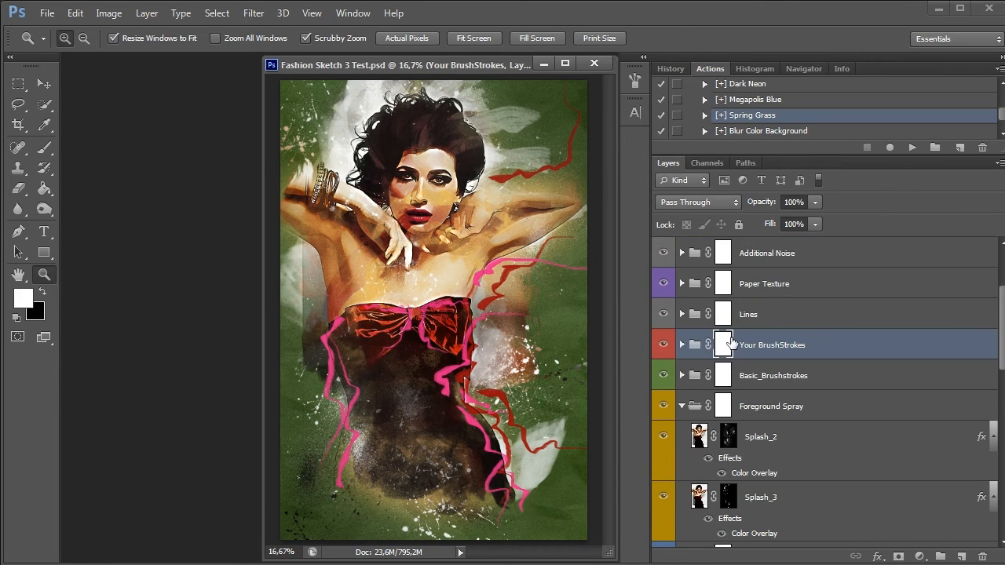
{"action": "left_click", "coordinate": [682, 345]}
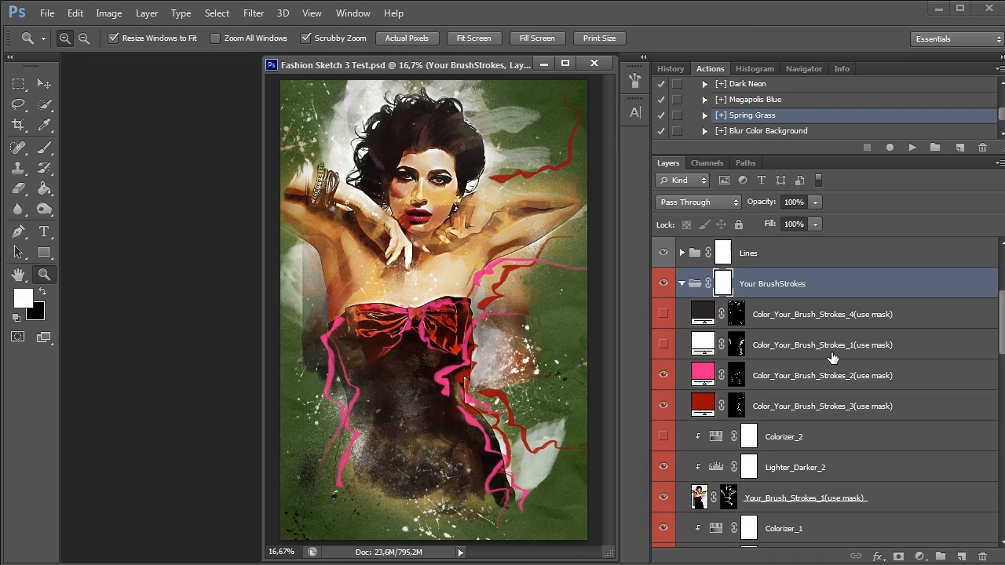
{"action": "double_click", "coordinate": [703, 374]}
{"action": "left_click_drag", "start_coordinate": [755, 151], "coordinate": [750, 259]}
{"action": "left_click", "coordinate": [901, 82]}
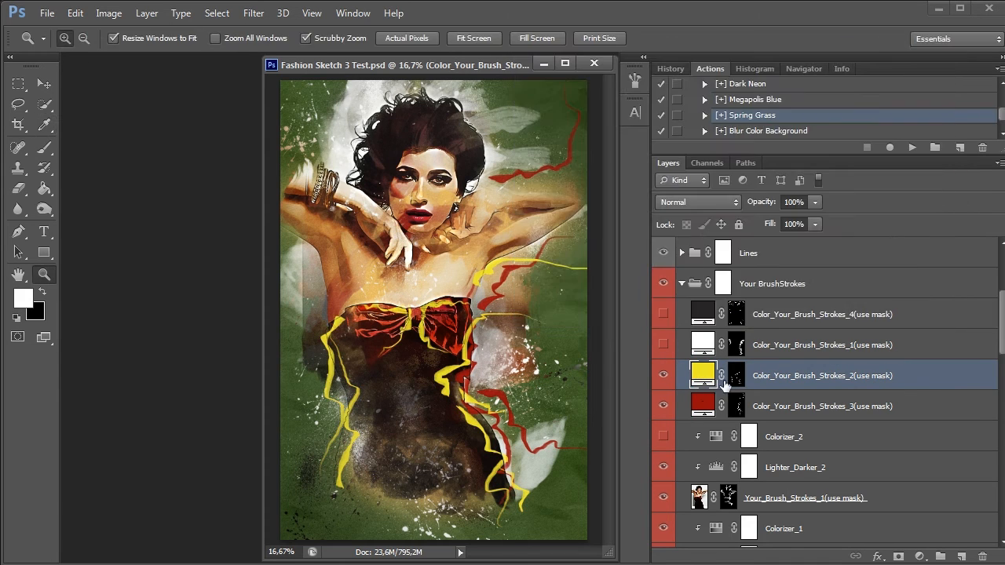
Set the Color_Your_Brush_Strokes_3 fill to dark green (#293d14)
{"action": "double_click", "coordinate": [703, 404]}
{"action": "left_click_drag", "start_coordinate": [752, 148], "coordinate": [750, 244]}
{"action": "mouse_move", "coordinate": [728, 187]}
{"action": "left_mouse_down"}
{"action": "mouse_move", "coordinate": [673, 209]}
{"action": "mouse_move", "coordinate": [665, 244]}
{"action": "left_mouse_up"}
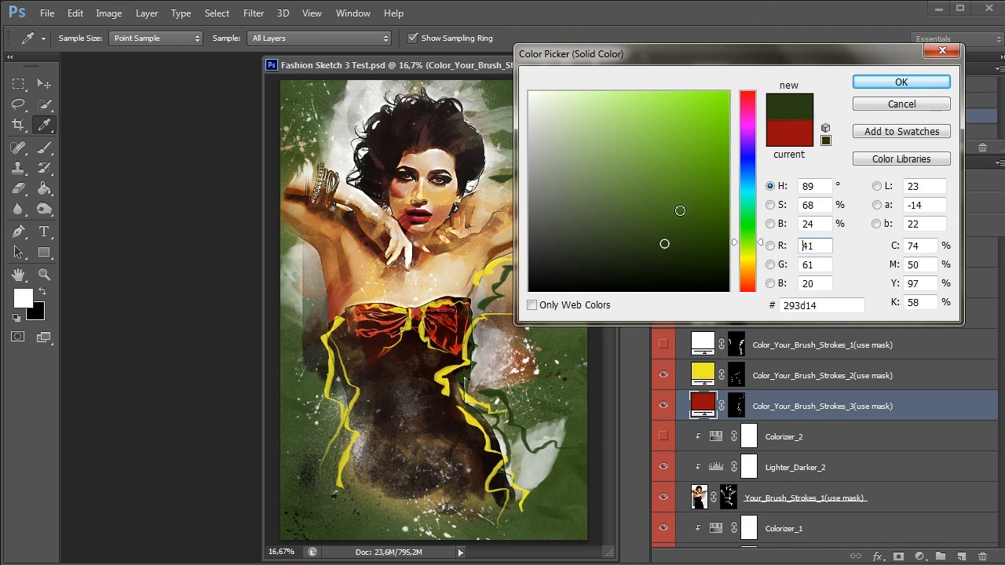
{"action": "left_click", "coordinate": [865, 82]}
Preview the white Color_Your_Brush_Strokes_1 and dark Color_Your_Brush_Strokes_4 layers, leaving both hidden
{"action": "left_click", "coordinate": [664, 345]}
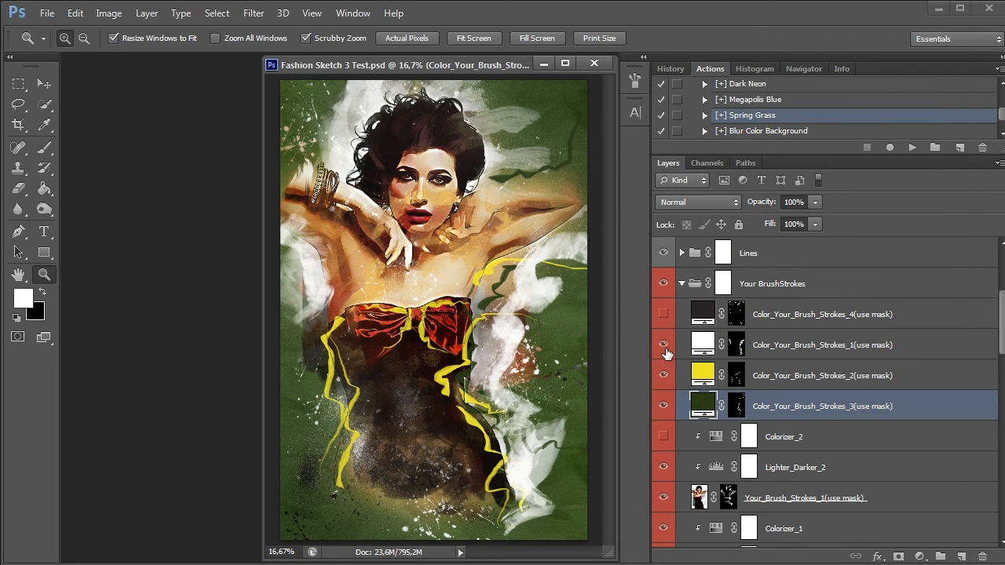
{"action": "left_click", "coordinate": [664, 315]}
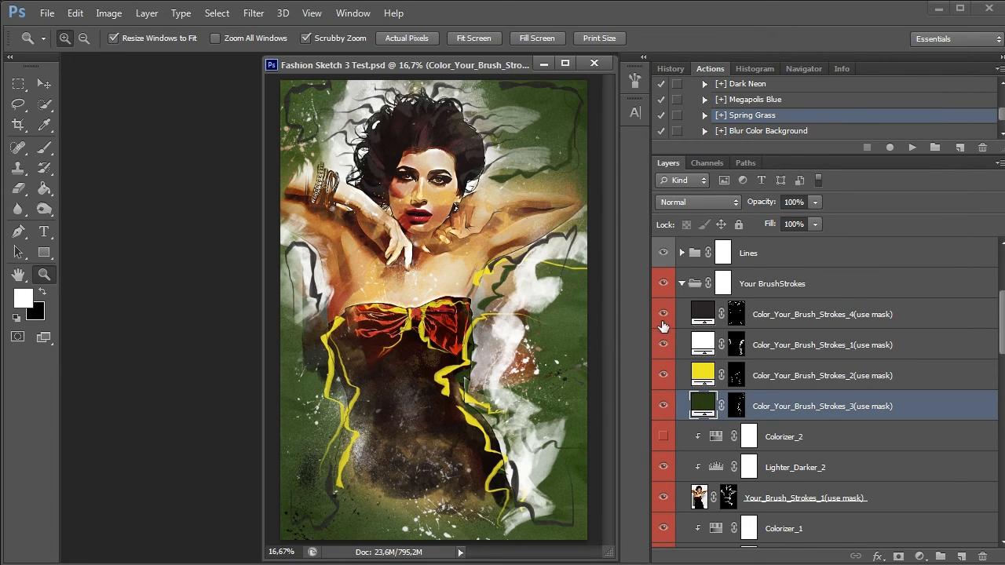
{"action": "left_click", "coordinate": [664, 345]}
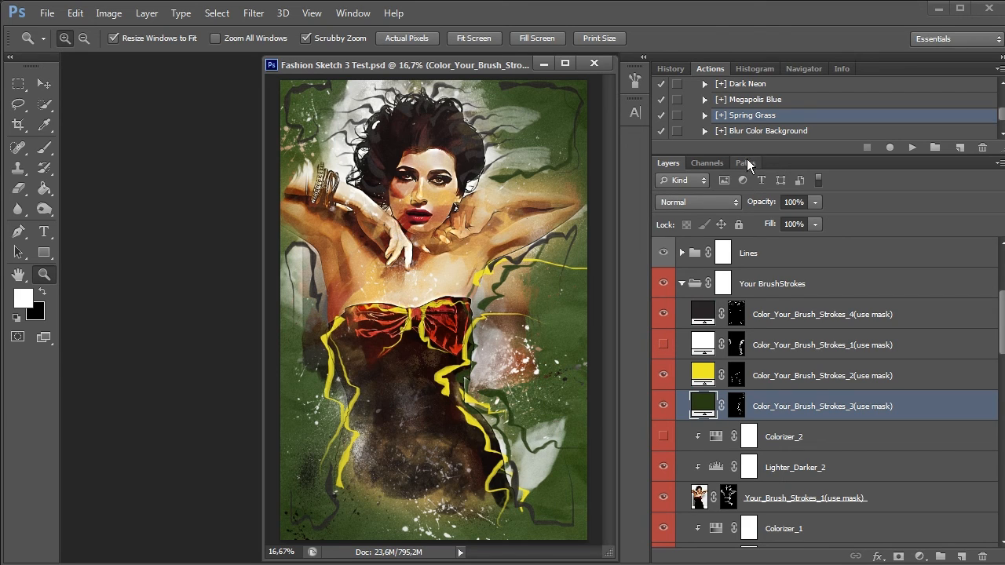
{"action": "left_click", "coordinate": [663, 317]}
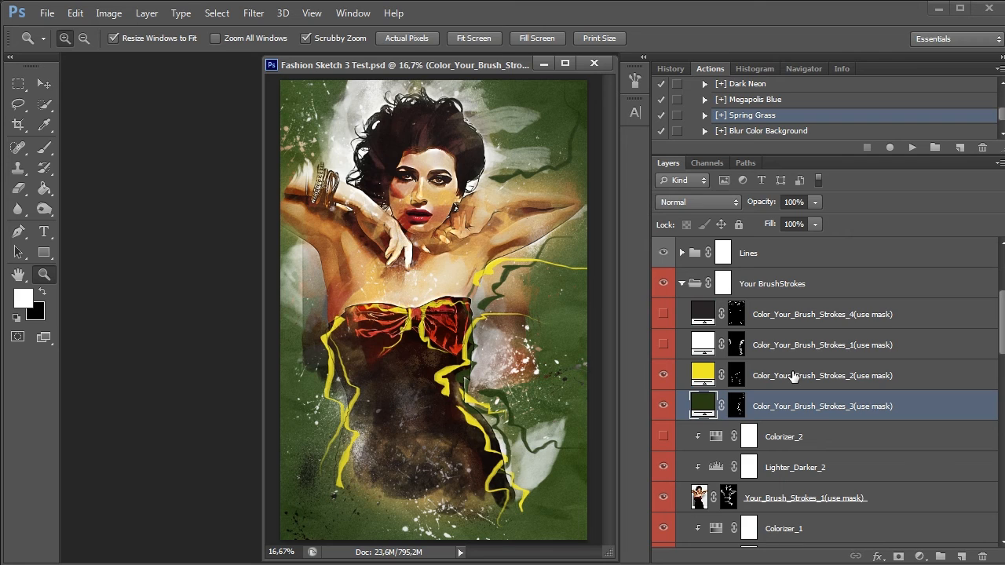
Apply the Original Version preset to the portrait
{"action": "scroll", "coordinate": [766, 132], "scroll_direction": "up", "scroll_amount": 2}
{"action": "scroll", "coordinate": [765, 132], "scroll_direction": "down", "scroll_amount": 4}
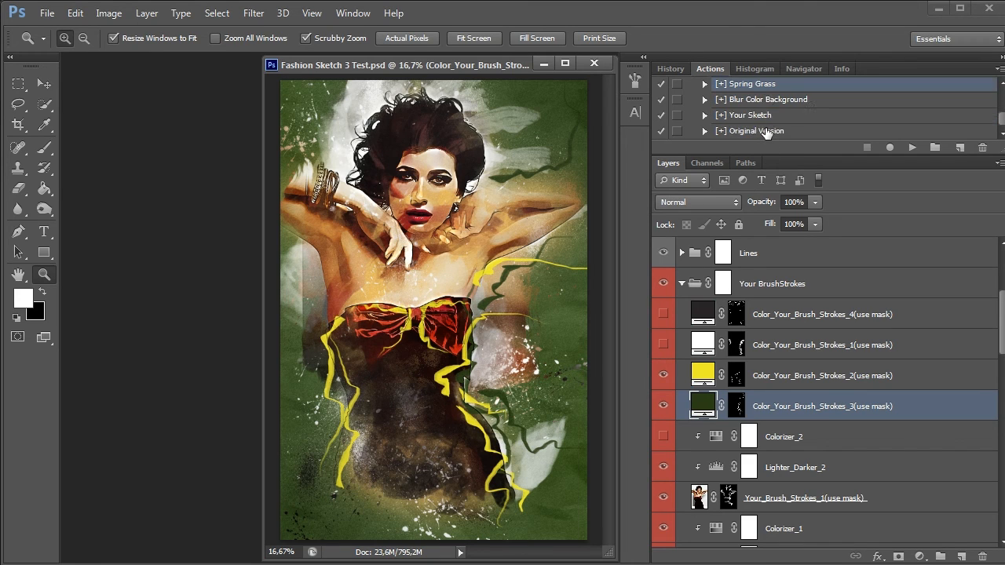
{"action": "left_click", "coordinate": [765, 131]}
{"action": "left_click", "coordinate": [913, 147]}
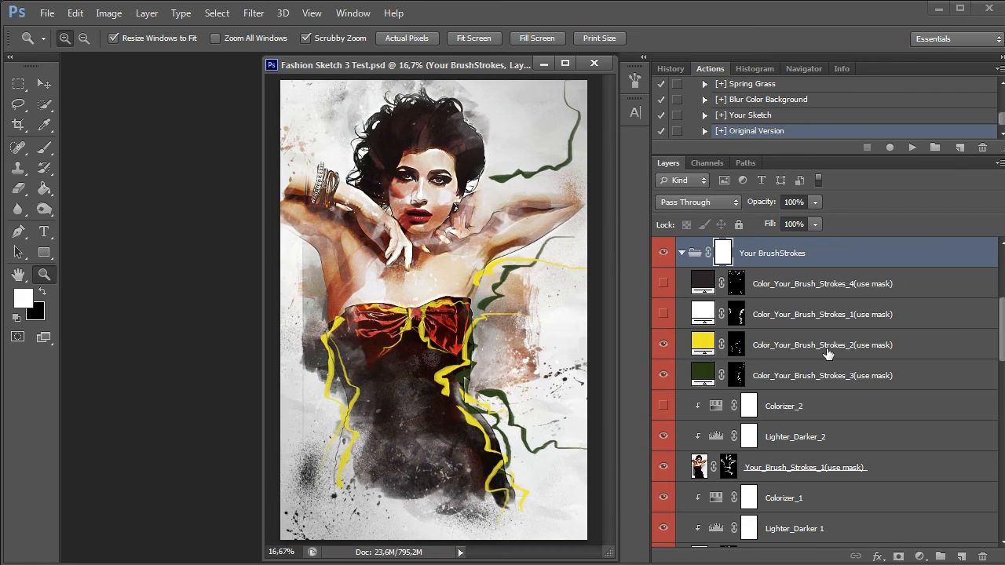
Show Color_Your_Brush_Strokes_1 and Color_Your_Brush_Strokes_4, and set the Color_Your_Brush_Strokes_2 fill to red (#ed2828)
{"action": "left_click", "coordinate": [671, 313]}
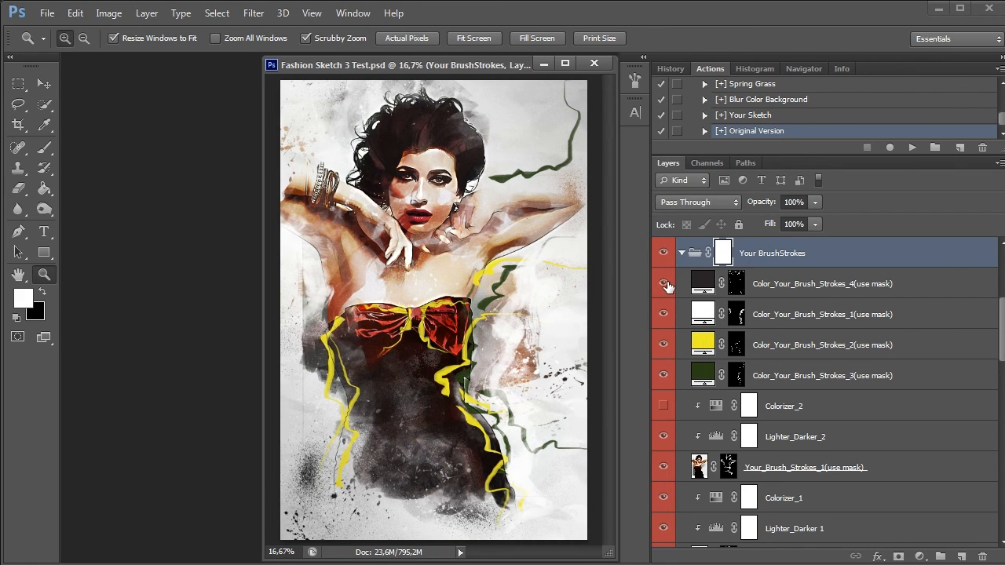
{"action": "left_click", "coordinate": [664, 283]}
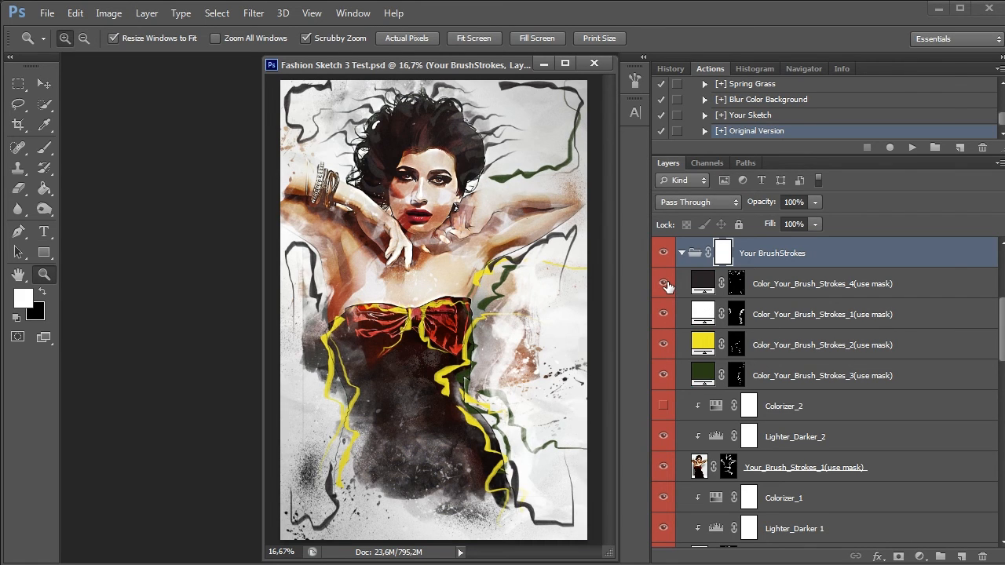
{"action": "double_click", "coordinate": [703, 344]}
{"action": "left_click_drag", "start_coordinate": [748, 262], "coordinate": [745, 303]}
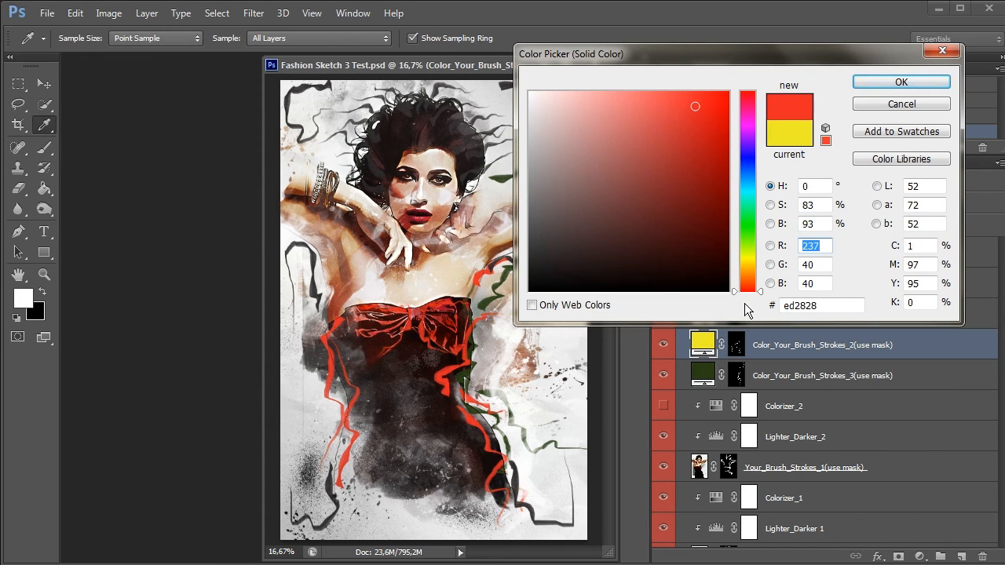
{"action": "key", "text": "Return"}
Change the Color_Your_Brush_Strokes_3 fill to a dark blue
{"action": "double_click", "coordinate": [703, 375]}
{"action": "left_click_drag", "start_coordinate": [750, 247], "coordinate": [752, 185]}
{"action": "left_click", "coordinate": [666, 204]}
{"action": "key", "text": "Return"}
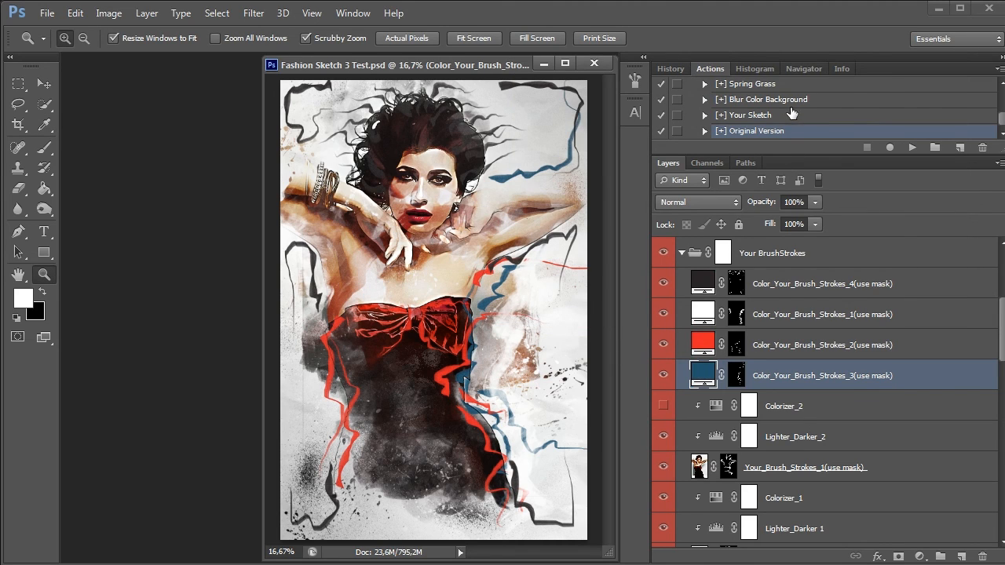
Apply the Megapolis Blue preset to the recoloured portrait
{"action": "scroll", "coordinate": [793, 114], "scroll_direction": "up", "scroll_amount": 1}
{"action": "left_click", "coordinate": [782, 85]}
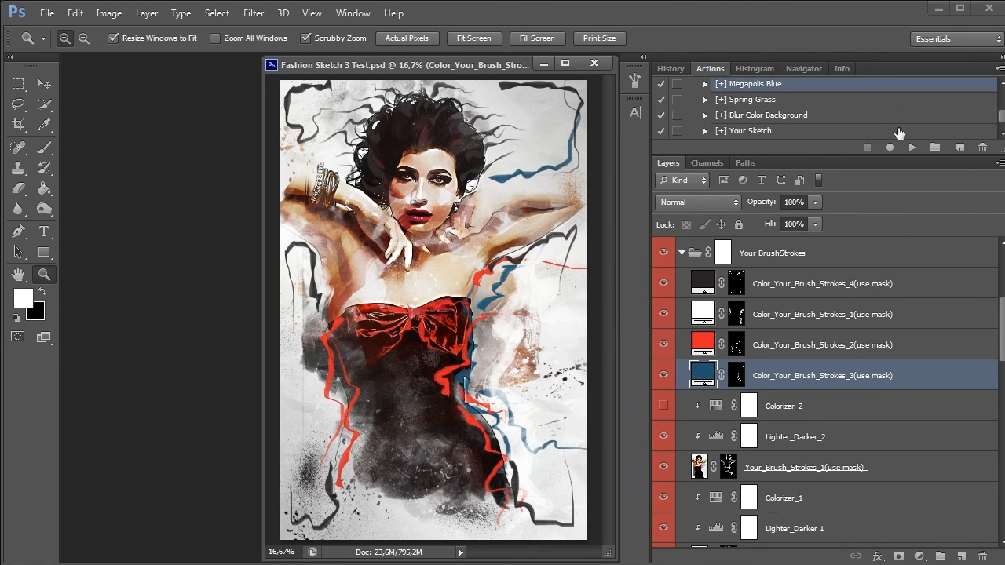
{"action": "left_click", "coordinate": [911, 148]}
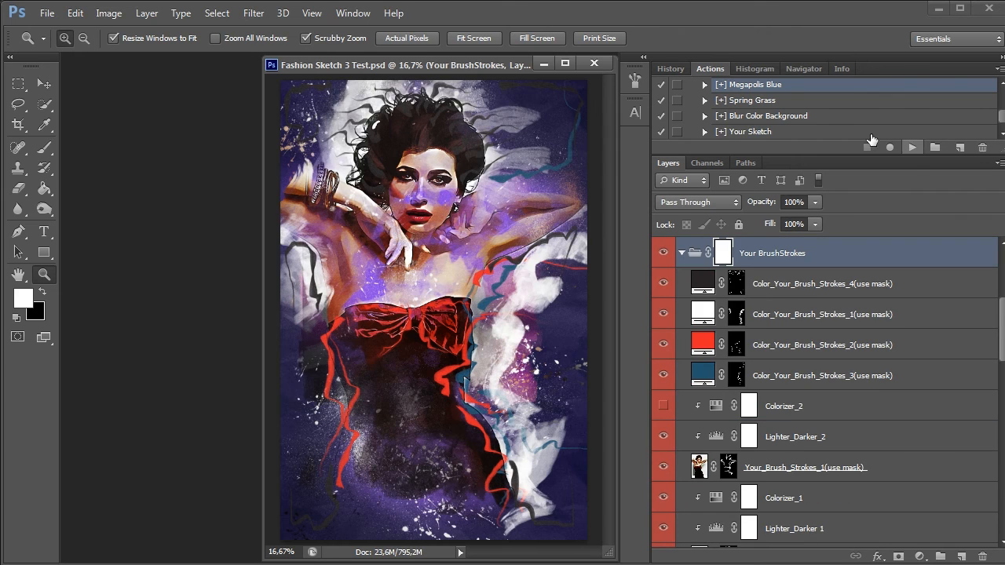
Apply the Dark Neon preset to the recoloured portrait
{"action": "scroll", "coordinate": [822, 124], "scroll_direction": "up", "scroll_amount": 3}
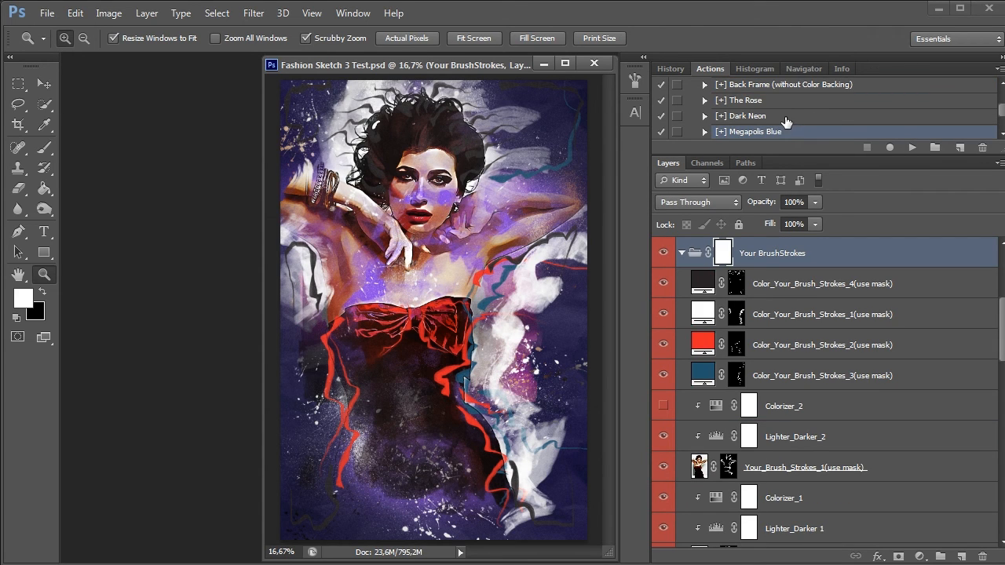
{"action": "left_click", "coordinate": [786, 118]}
{"action": "left_click", "coordinate": [912, 148]}
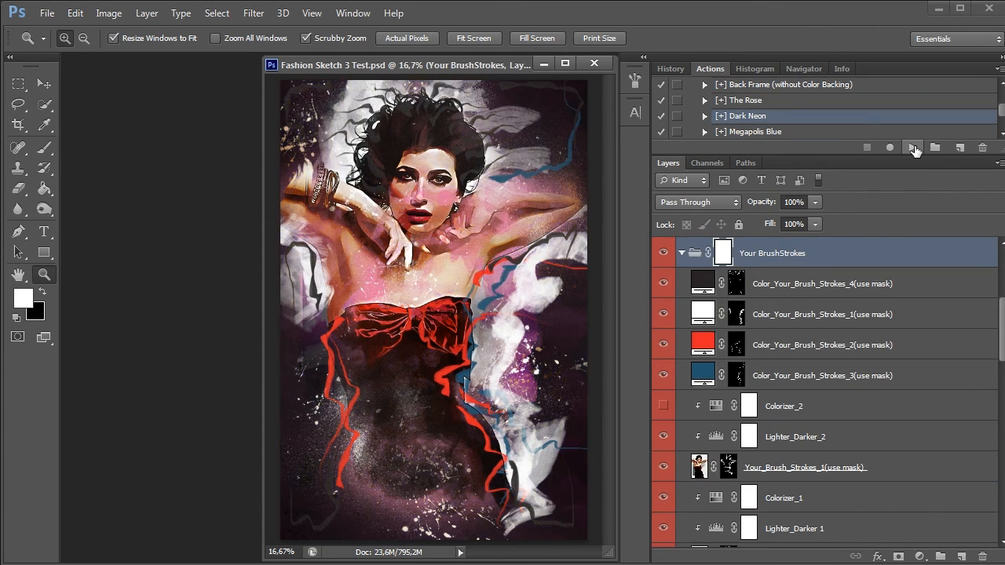
Apply the Dark Paper preset to the recoloured portrait
{"action": "scroll", "coordinate": [788, 123], "scroll_direction": "up", "scroll_amount": 2}
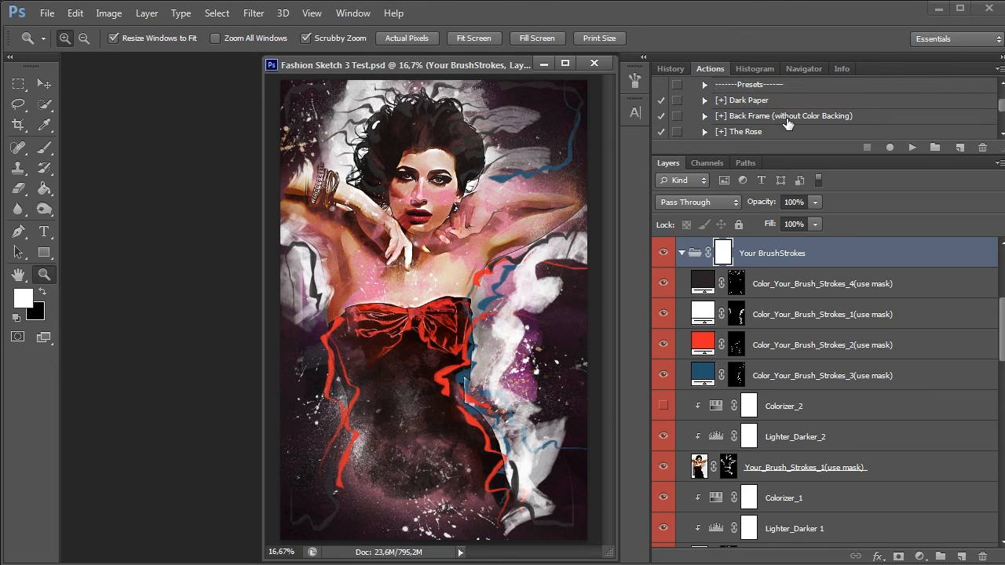
{"action": "left_click", "coordinate": [778, 101]}
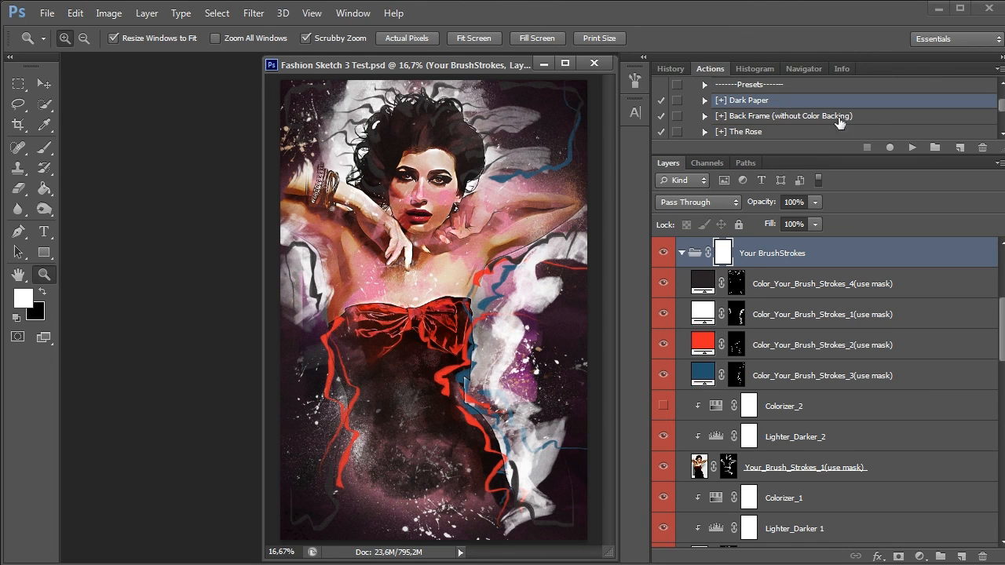
{"action": "left_click", "coordinate": [911, 148]}
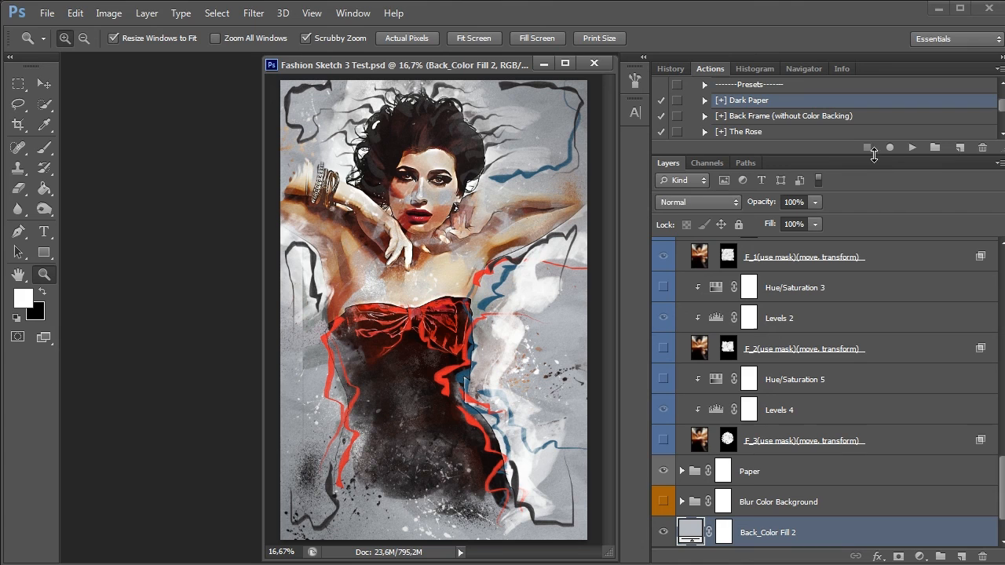
Enlarge the actions list to show all presets and apply Back Frame (without Color Backing)
{"action": "left_click_drag", "start_coordinate": [873, 156], "coordinate": [871, 279]}
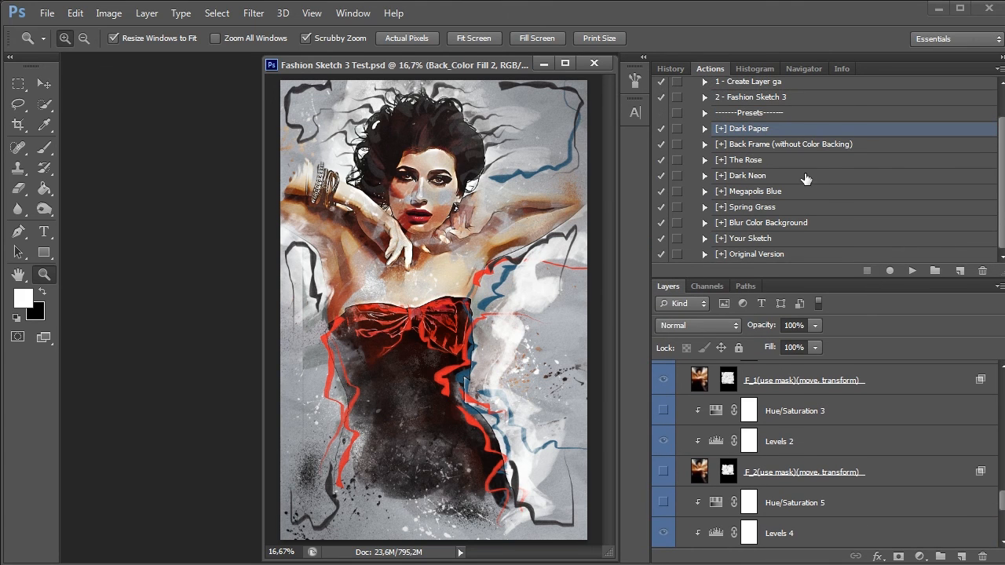
{"action": "left_click", "coordinate": [798, 148]}
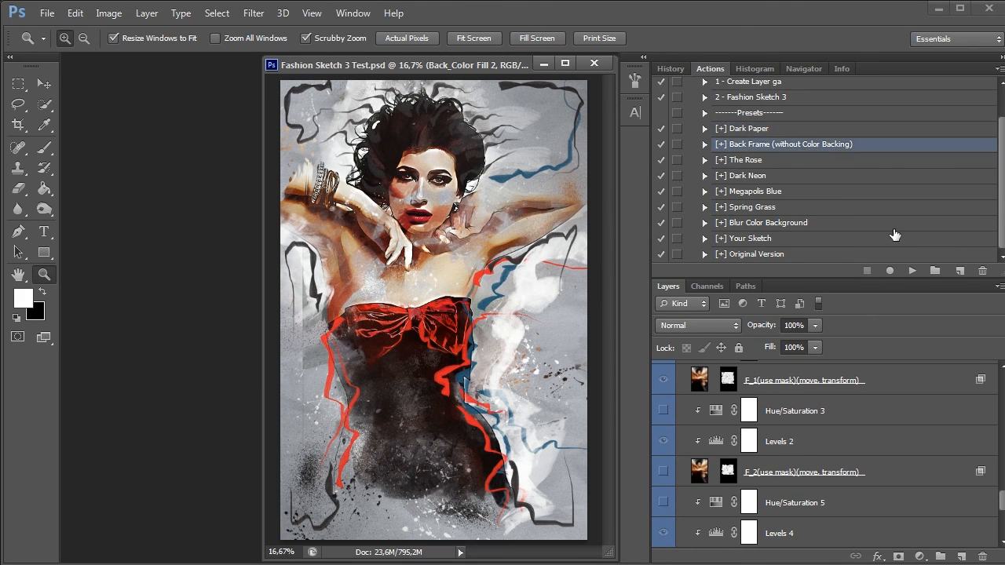
{"action": "left_click", "coordinate": [912, 271]}
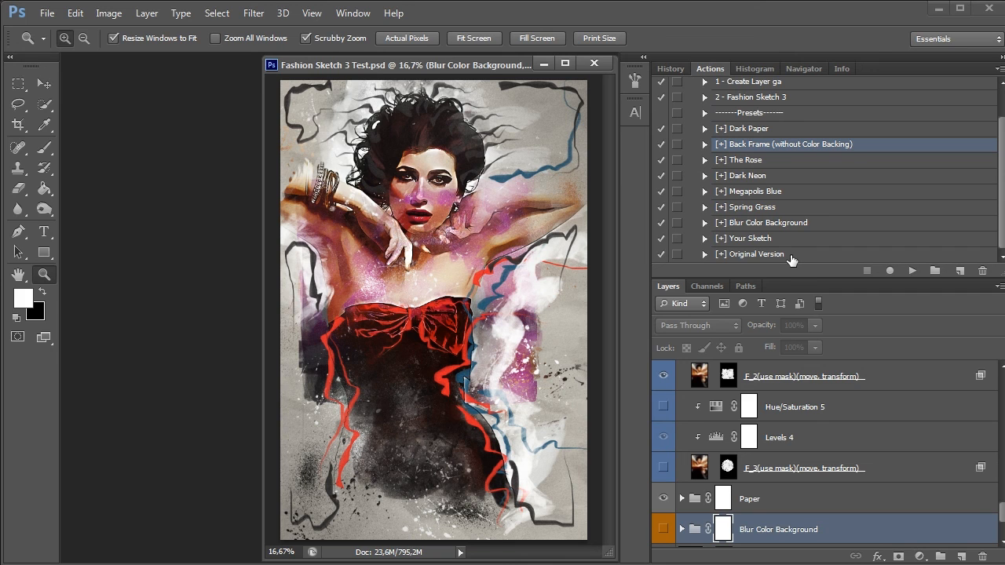
Apply the Original Version preset and compare the portrait with and without the Your BrushStrokes group
{"action": "left_click", "coordinate": [790, 256]}
{"action": "left_click", "coordinate": [912, 271]}
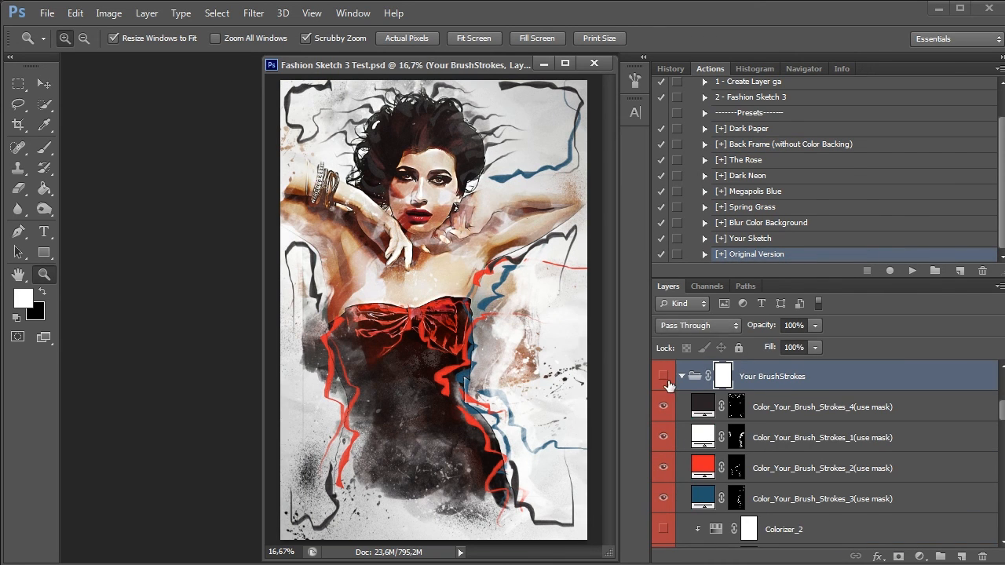
{"action": "left_click", "coordinate": [665, 378]}
{"action": "left_click", "coordinate": [664, 377]}
Hide Color_Your_Brush_Strokes_1 and compare with and without Color_Your_Brush_Strokes_4, leaving the latter visible
{"action": "left_click", "coordinate": [663, 406]}
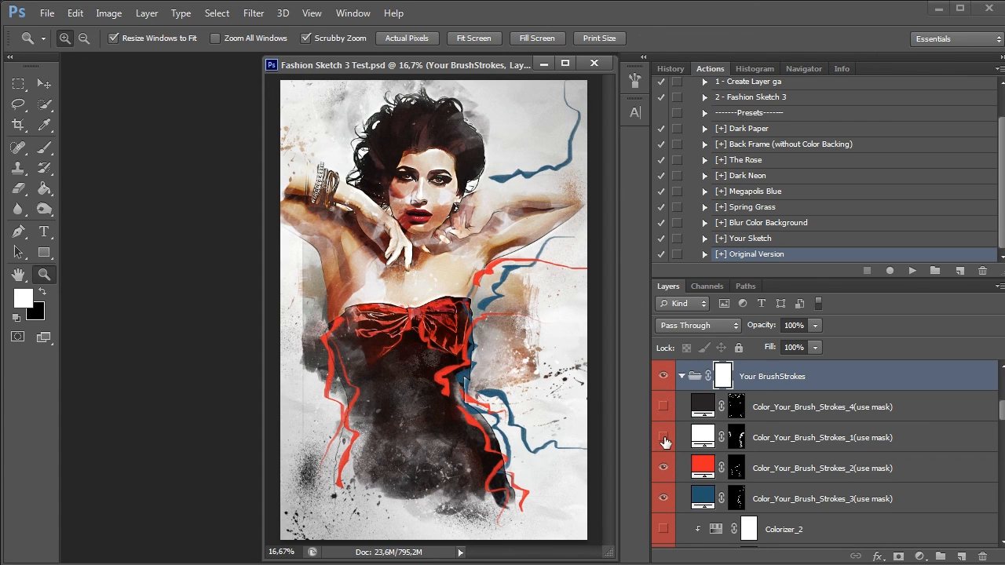
{"action": "left_click", "coordinate": [665, 437]}
{"action": "left_click", "coordinate": [663, 406]}
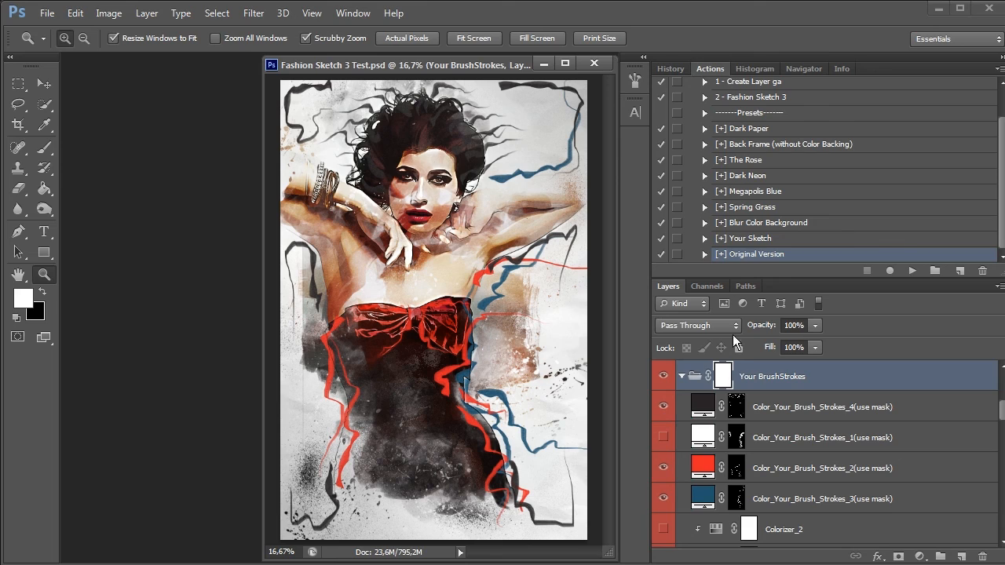